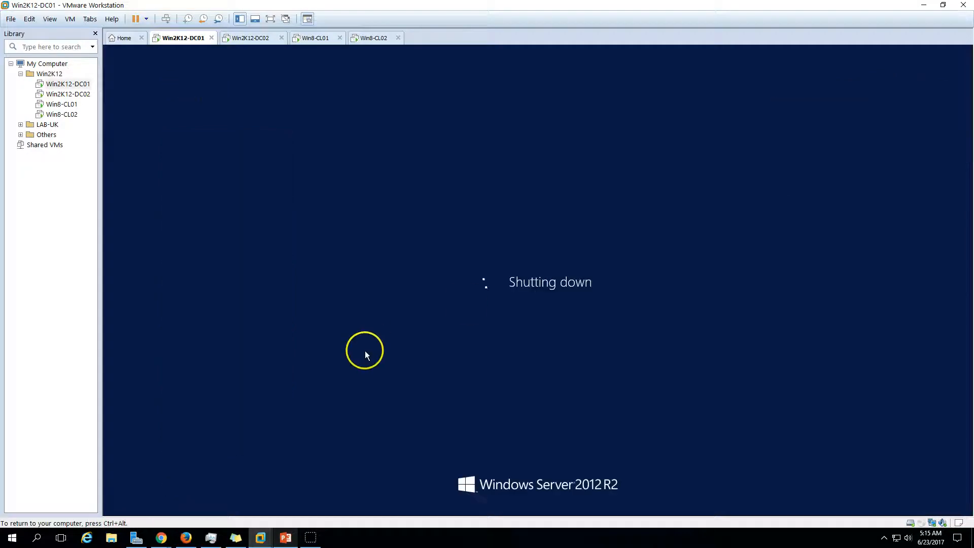
Confirm shutting down Win2K12-DC01 and bring the PowerPoint demo-environment slide to the front
click(253, 40)
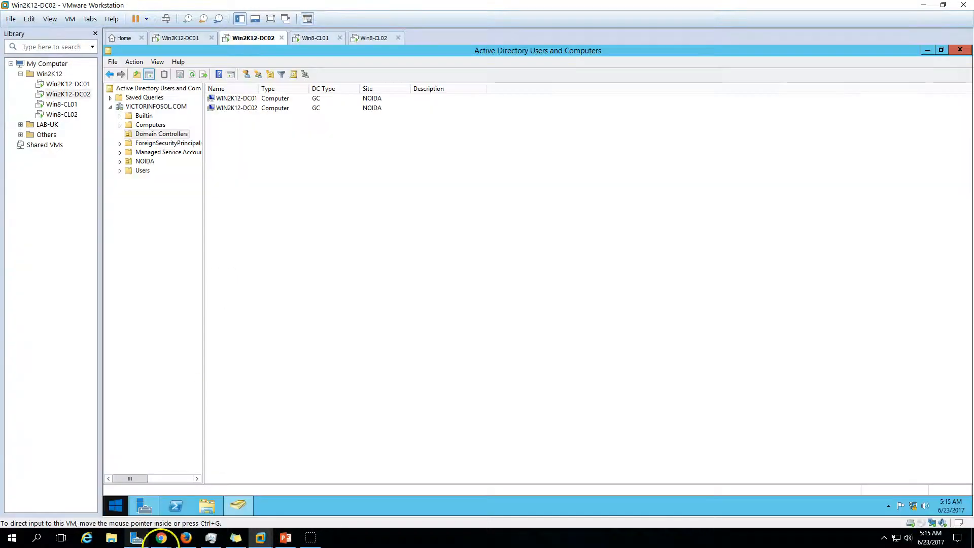
click(286, 537)
Step back two slides to the FSMO roles overview, then minimize the slide show
click(851, 521)
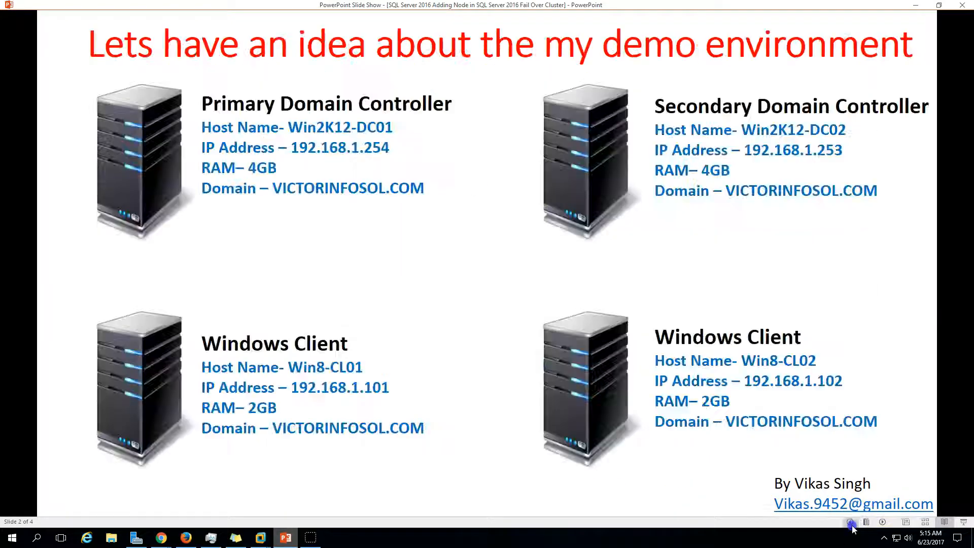
click(851, 521)
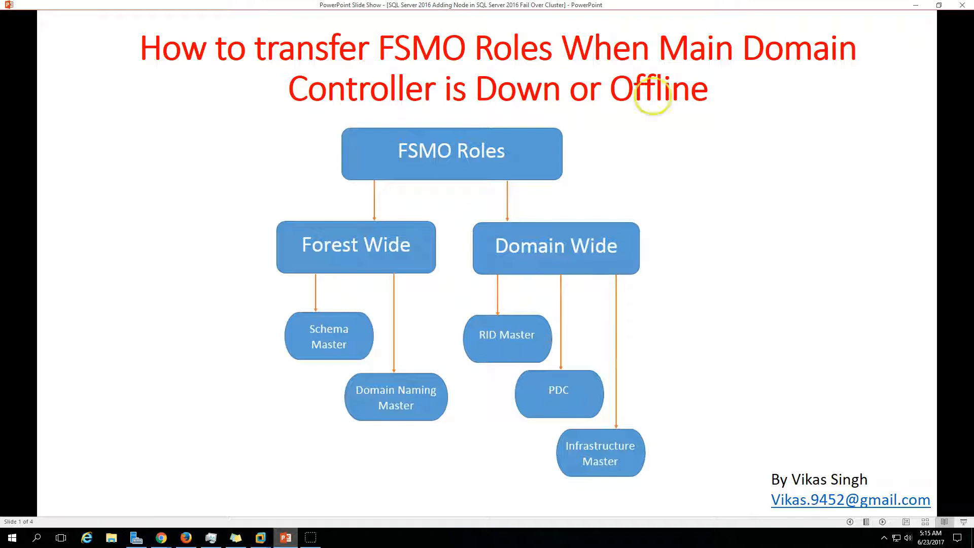
click(286, 537)
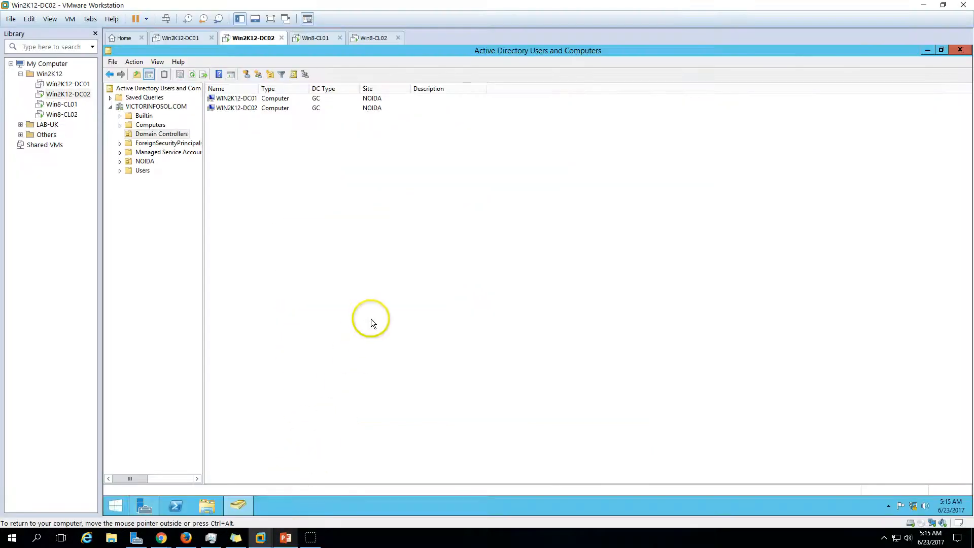
Verify Win2K12-DC01 is off, then minimize ADUC and Server Manager on DC02 and open its quick admin menu
click(178, 36)
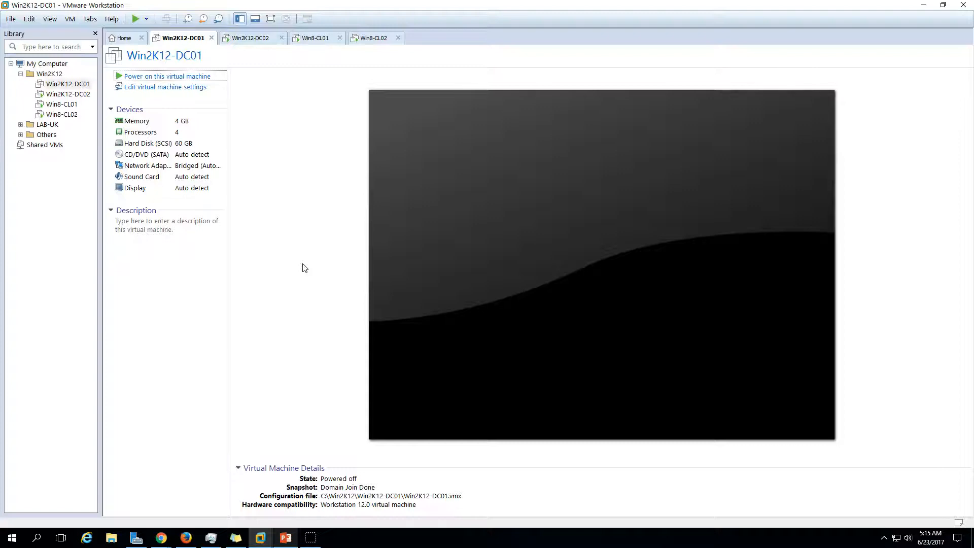
click(254, 38)
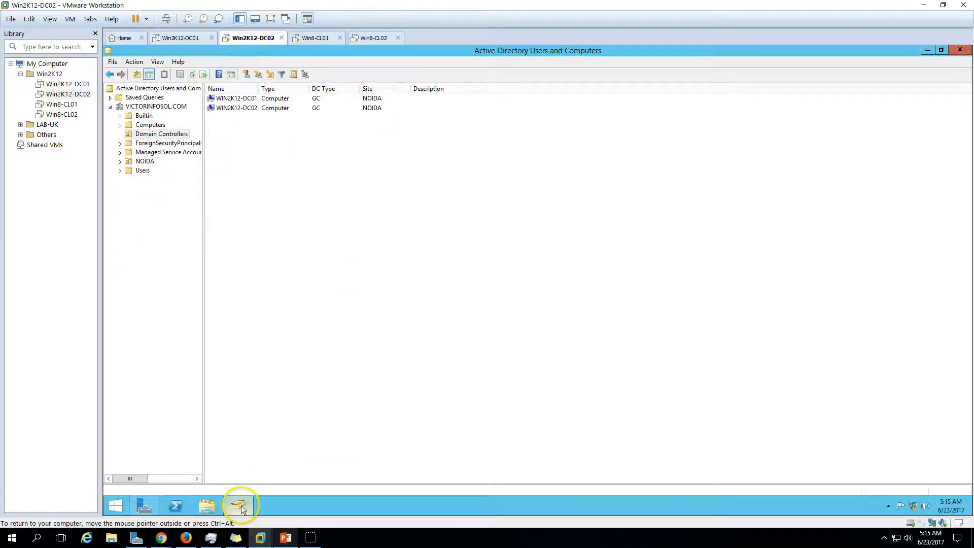
click(242, 509)
click(142, 504)
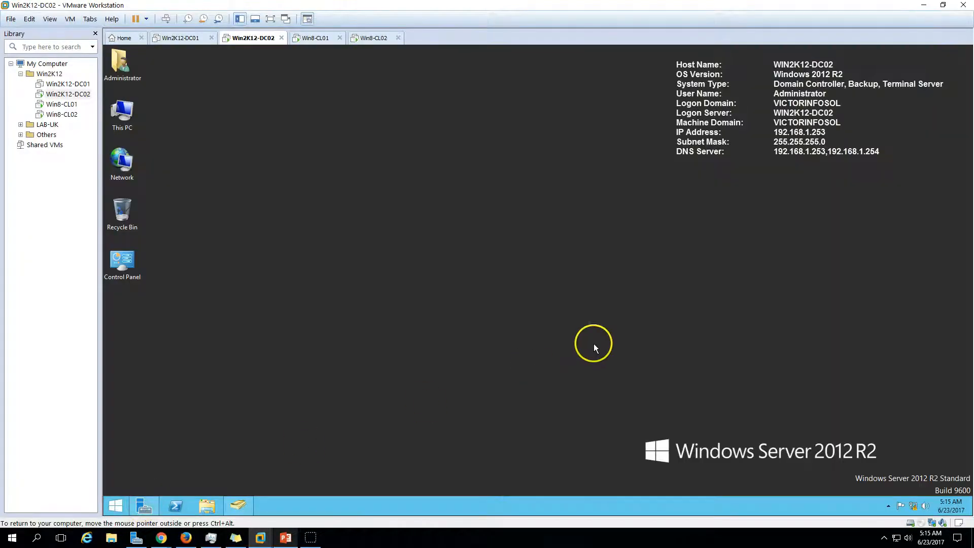
right_click(110, 509)
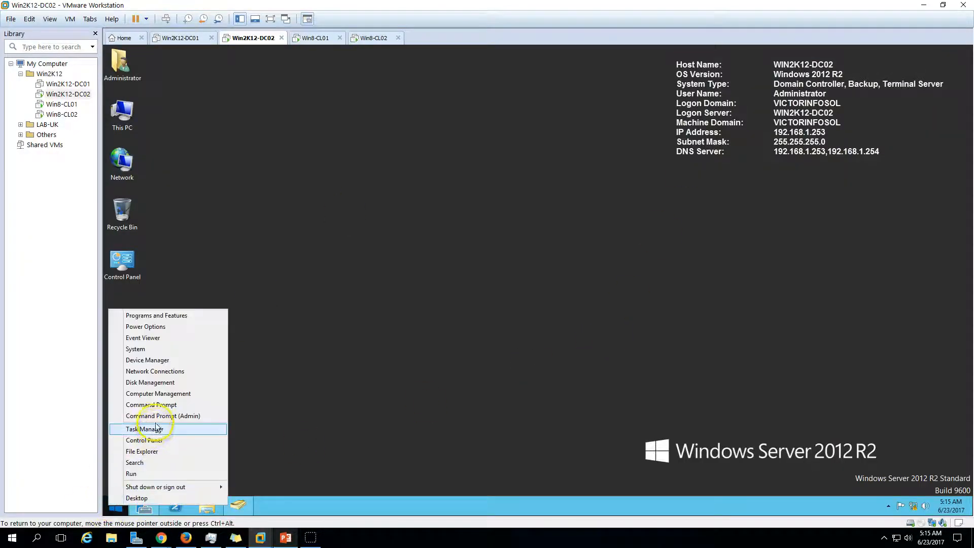
Open an elevated Command Prompt on DC02 and run 'netdom query fsmo'
click(163, 409)
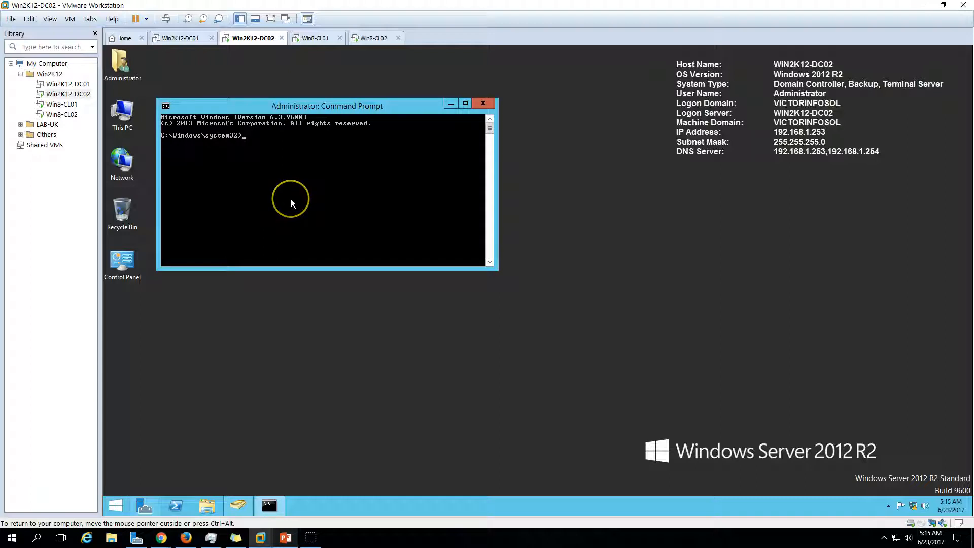
text(netdom qury)
key(BackSpace)
key(BackSpace)
text(uery fsmo)
key(Return)
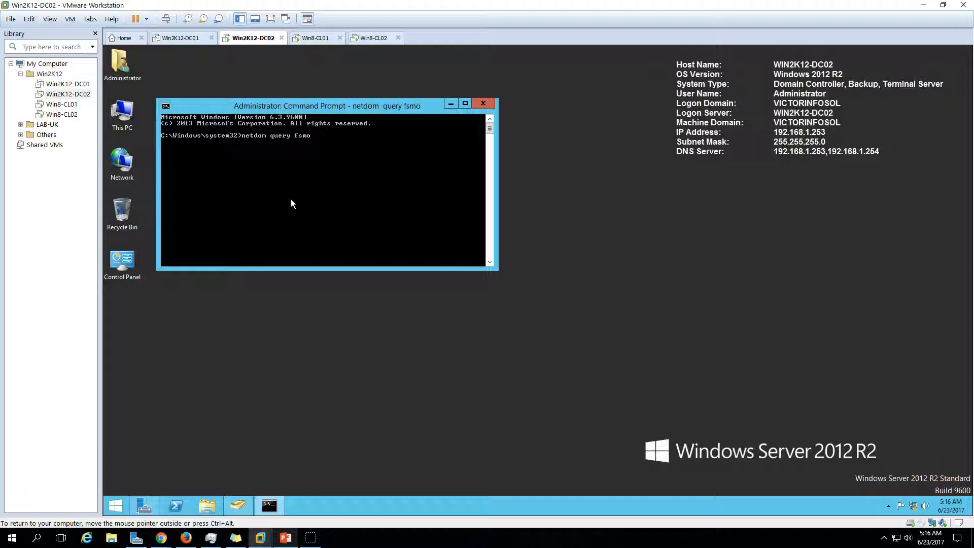
Move and enlarge the command window, refresh the desktop, and bring back the slide show
click(306, 190)
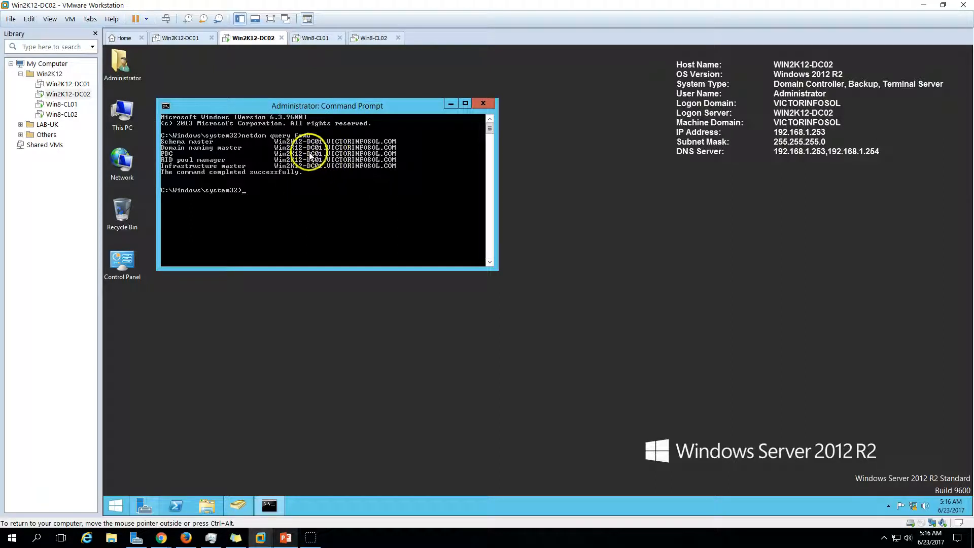
drag(358, 104, 385, 138)
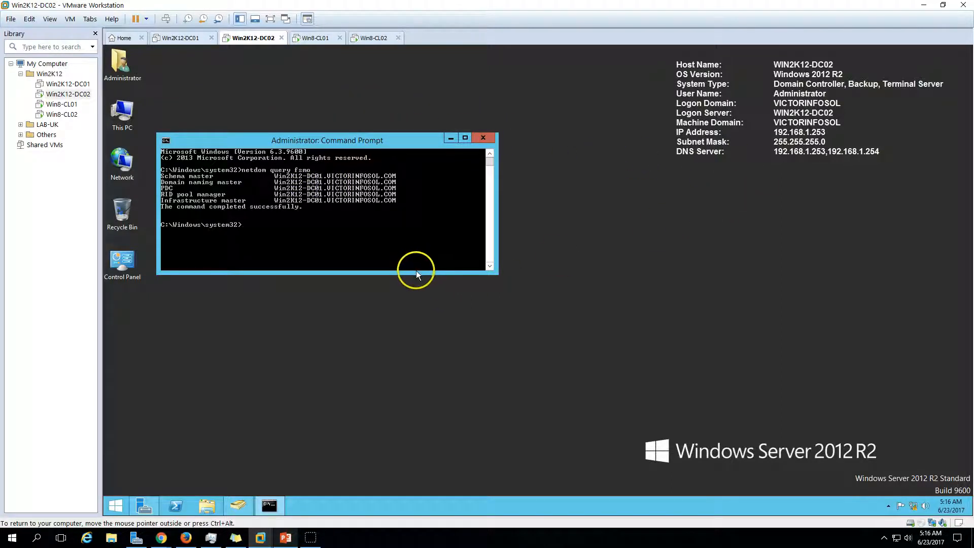
drag(414, 274, 408, 324)
drag(336, 137, 723, 174)
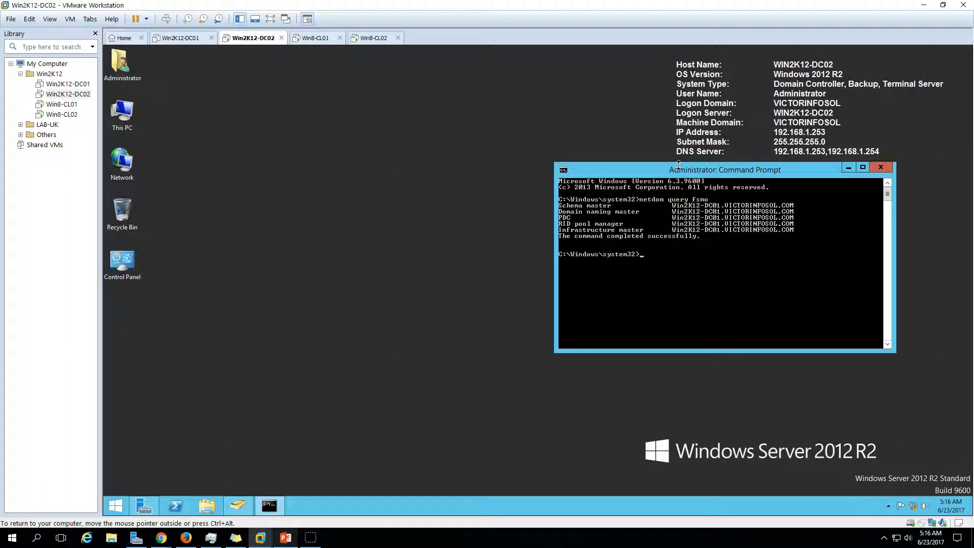
right_click(358, 245)
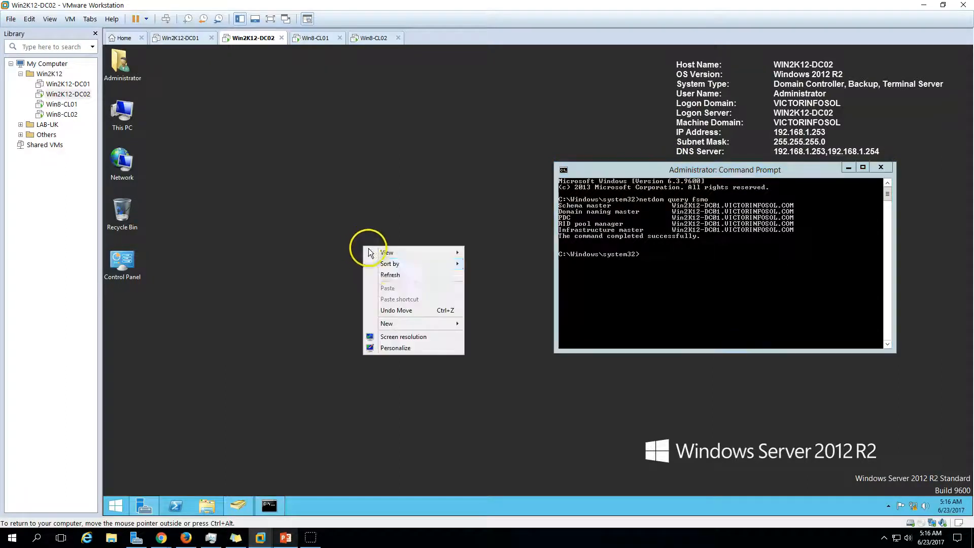
click(392, 274)
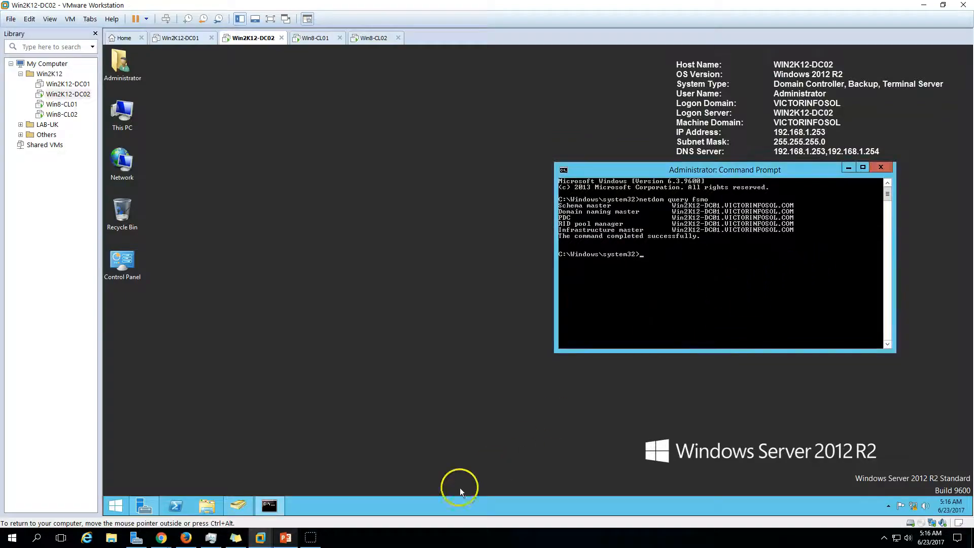
click(287, 540)
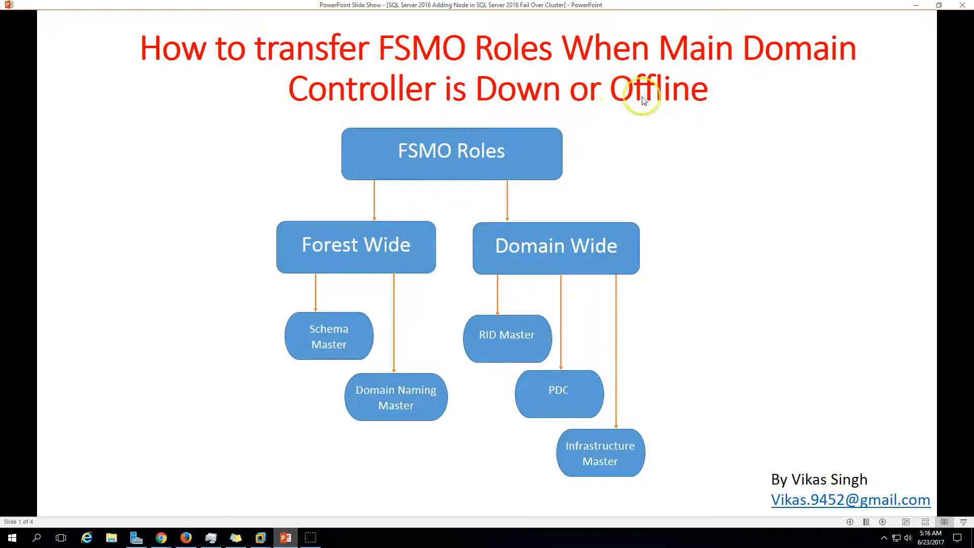
Advance two slides to the FSMO credentials and seize-commands table, then return to the DC02 VM
click(883, 522)
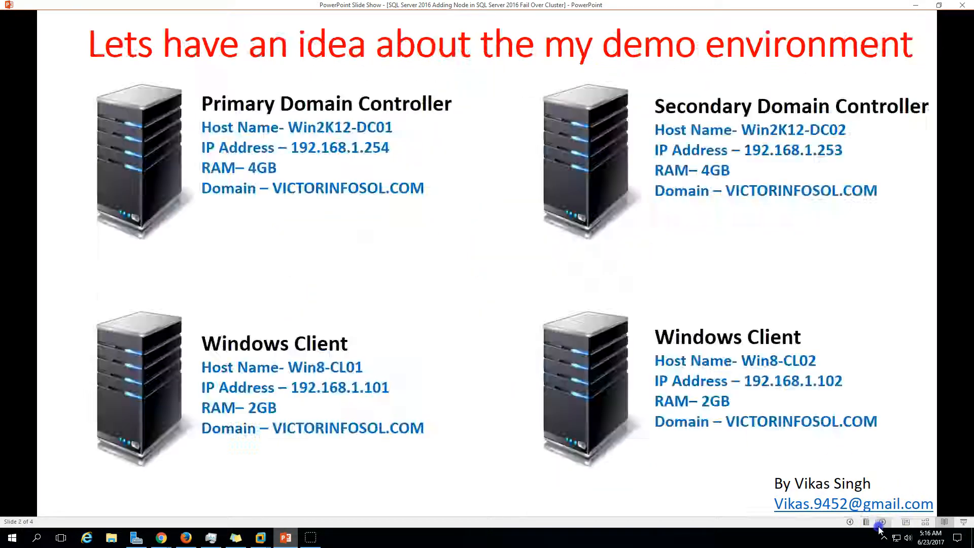
click(883, 521)
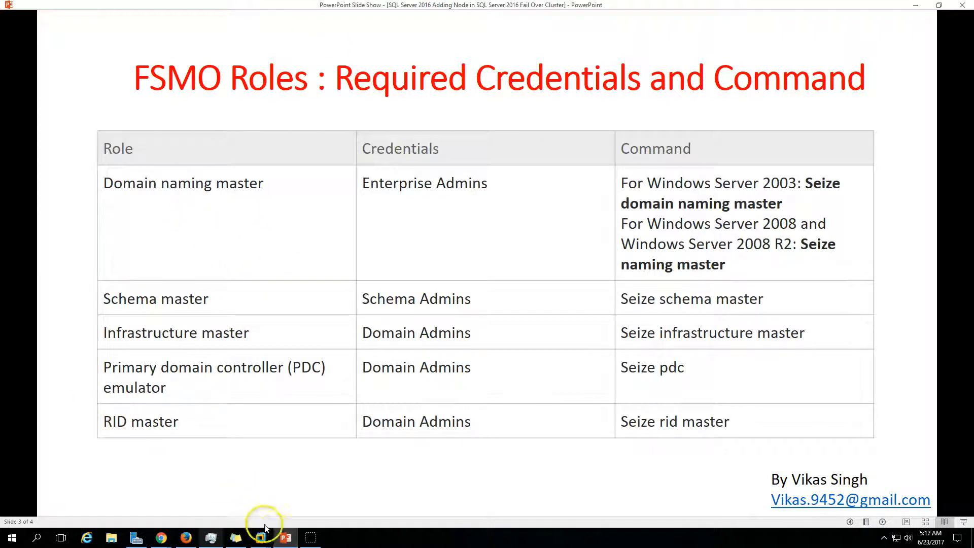
click(286, 538)
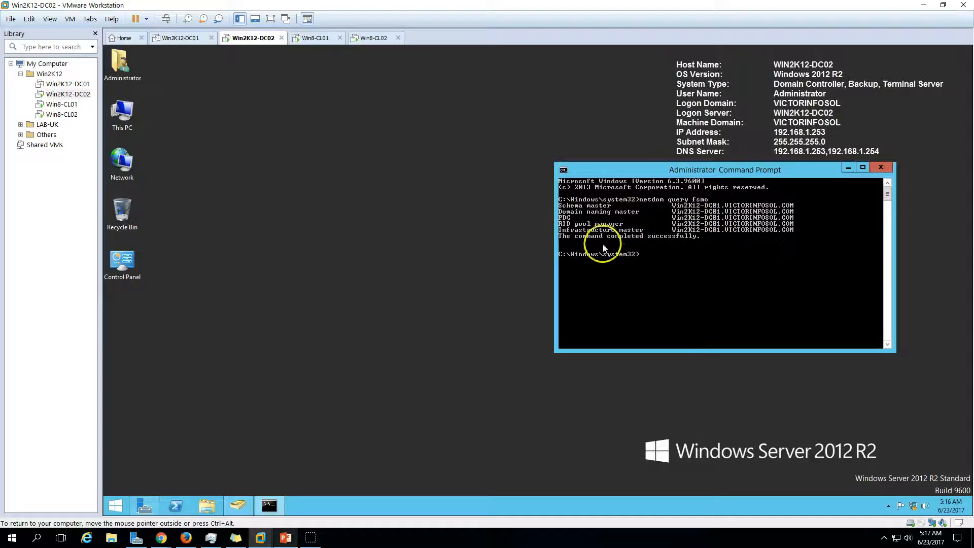
Open a second elevated Command Prompt beside the first and start ntdsutil
click(373, 318)
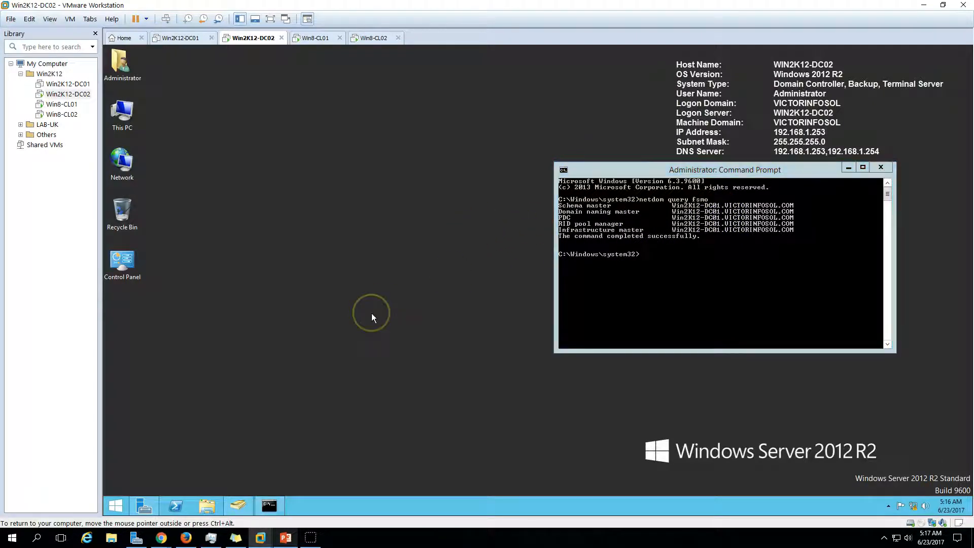
right_click(116, 506)
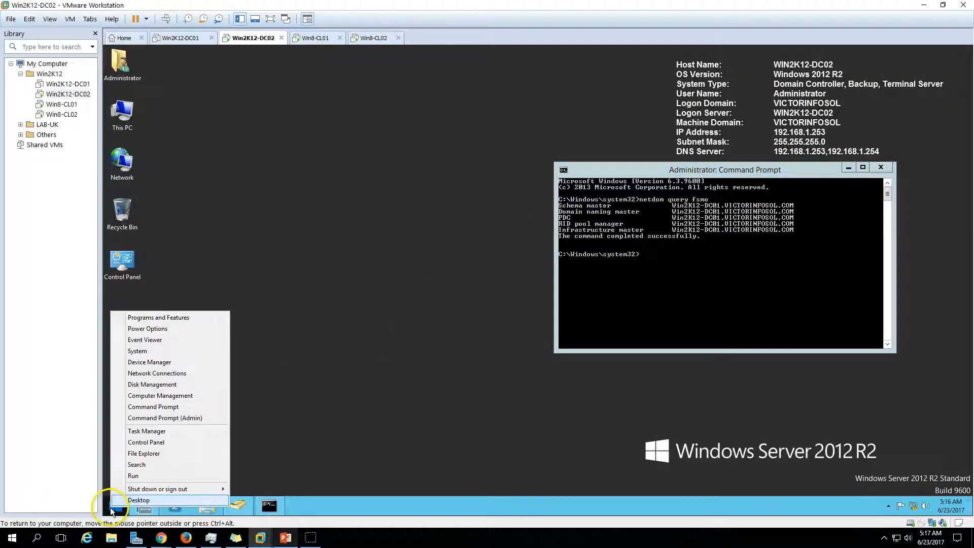
click(162, 418)
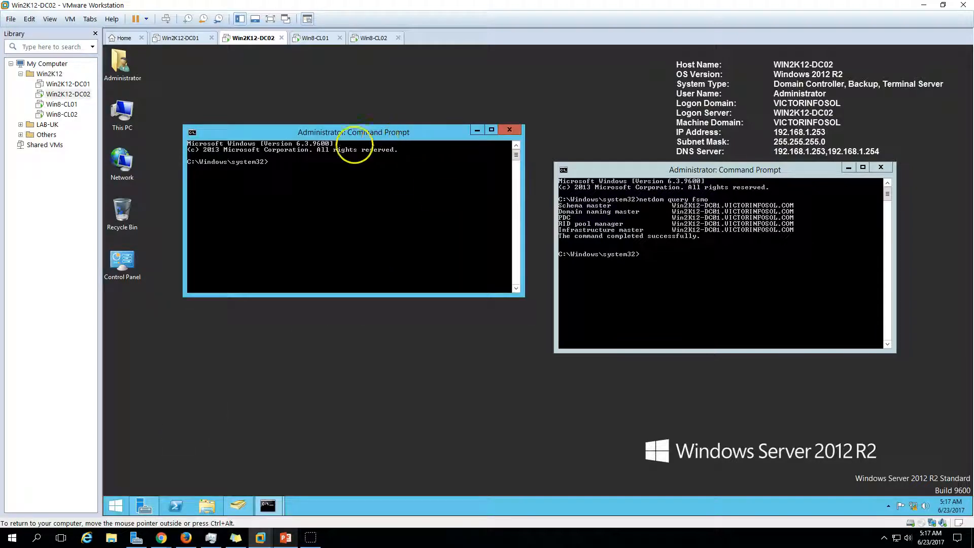
drag(412, 138, 360, 150)
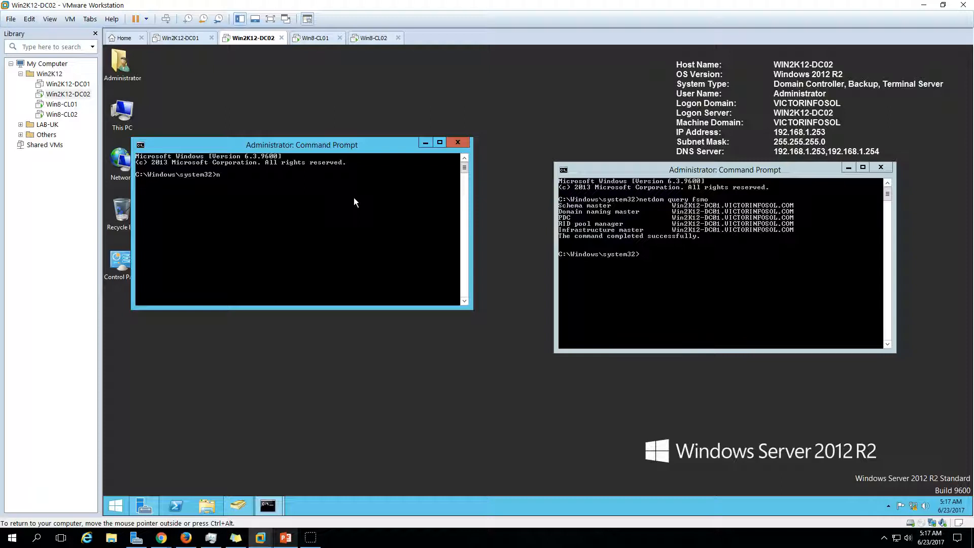
text(ntdsutil)
key(Return)
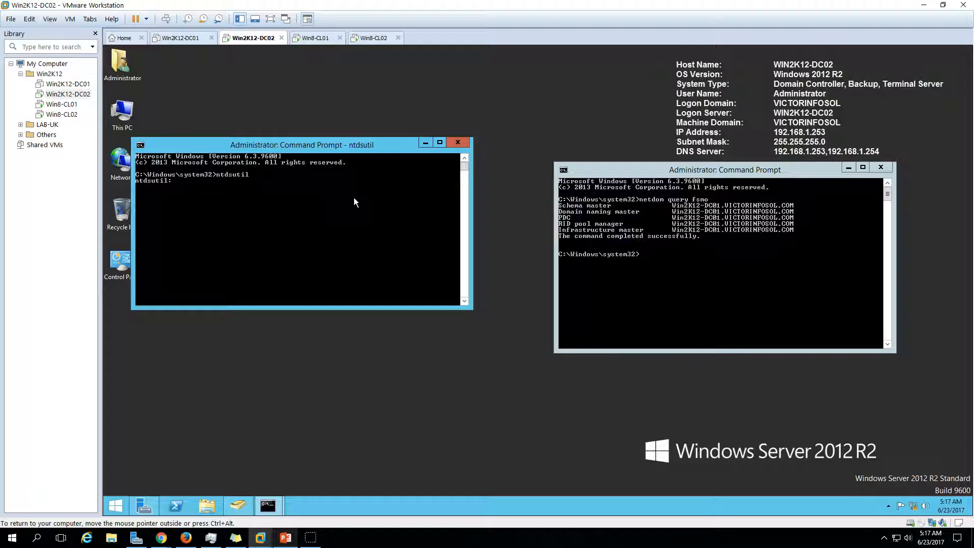
List ntdsutil's commands, maximize the window, then enter 'roles' and list the fsmo maintenance commands
text(?)
key(Return)
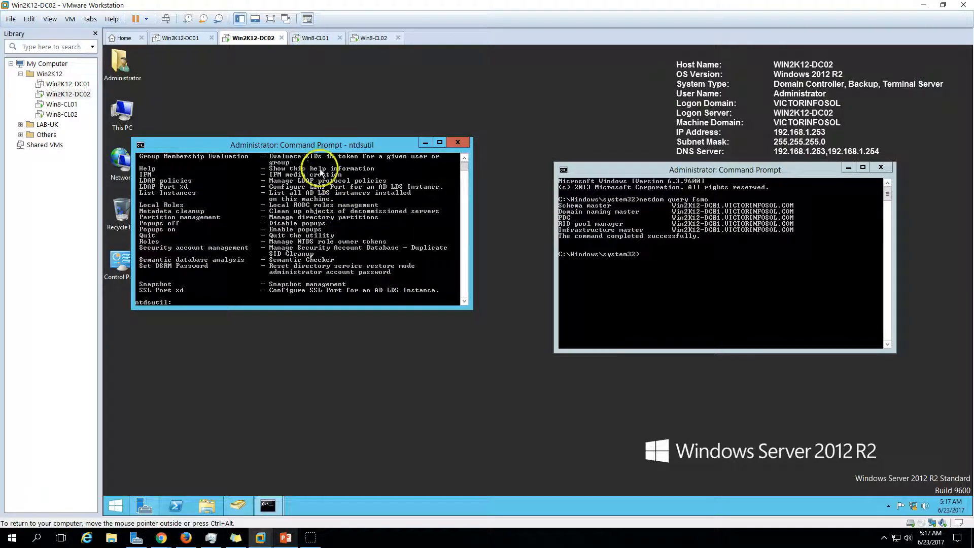
double_click(301, 147)
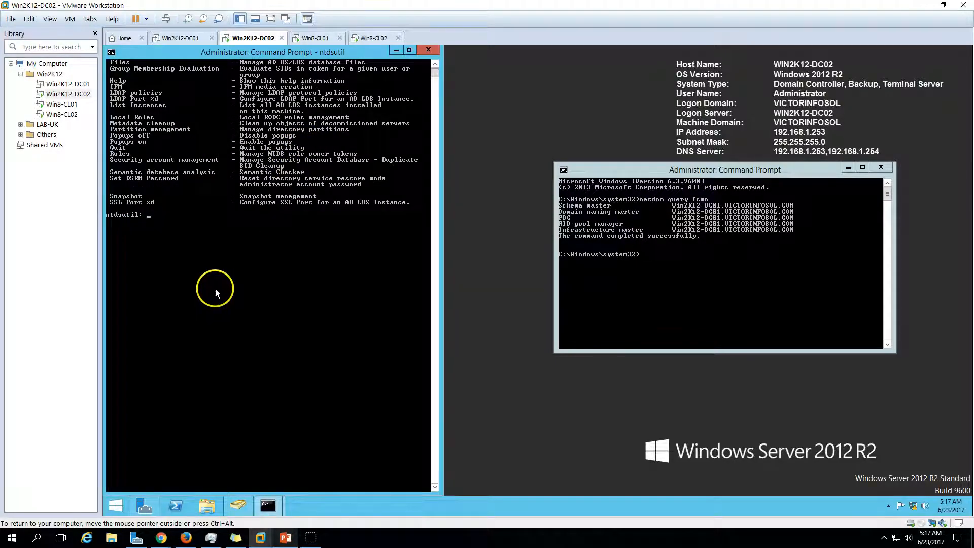
scroll(215, 288, up, 6)
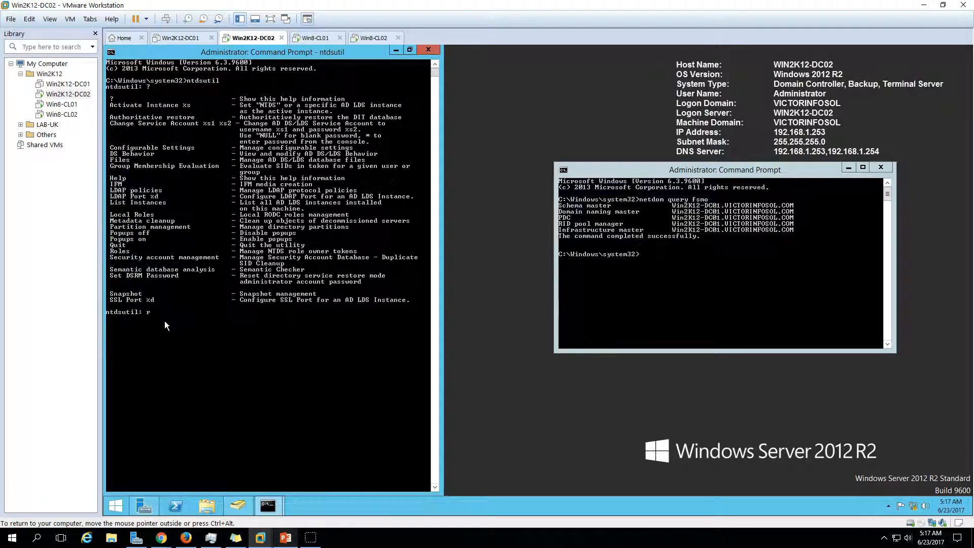
key(Return)
text(?)
key(Return)
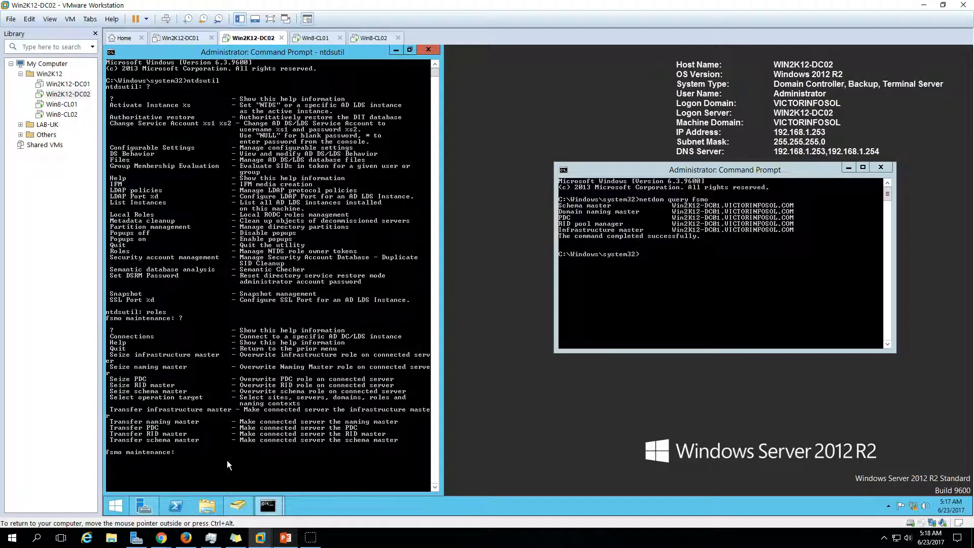
Enter ntdsutil's server connections, list its commands, and run 'connect to server Win2K12-DC02'
text(connections)
key(Return)
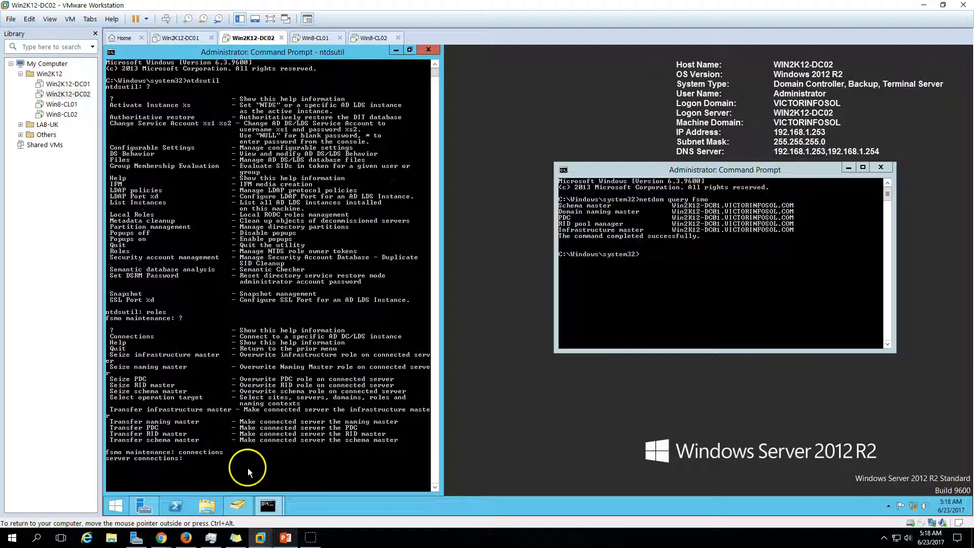
text(?)
key(Return)
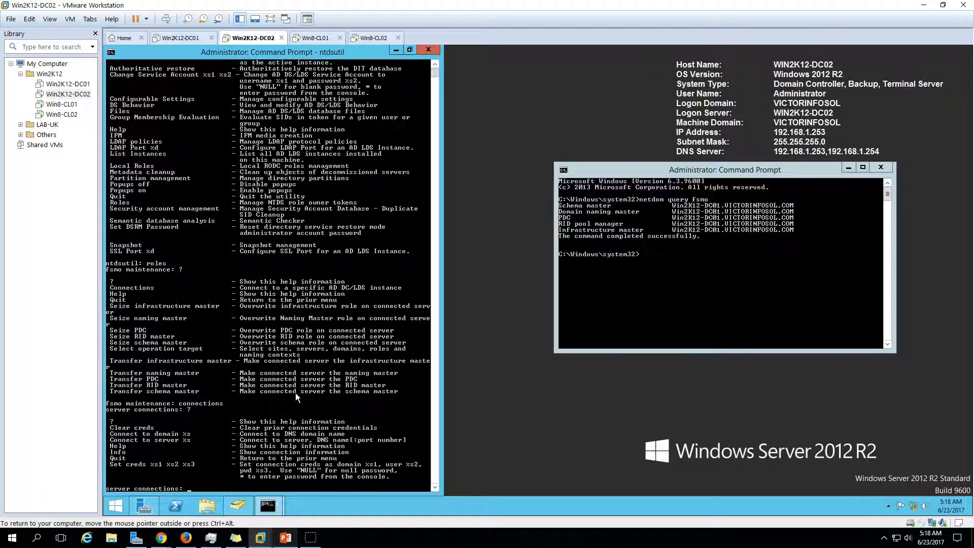
text(connect to server Win2K12)
text(-DC02)
key(Return)
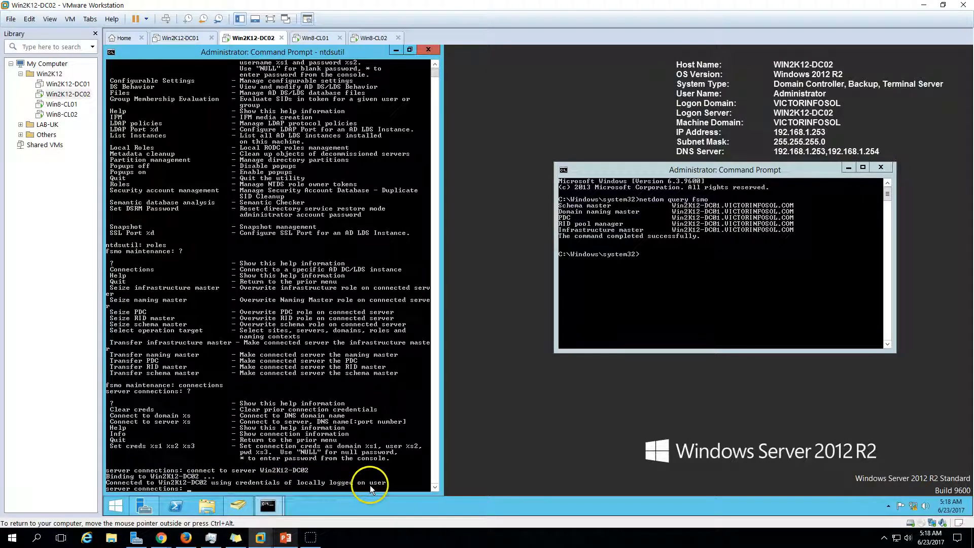
click(116, 509)
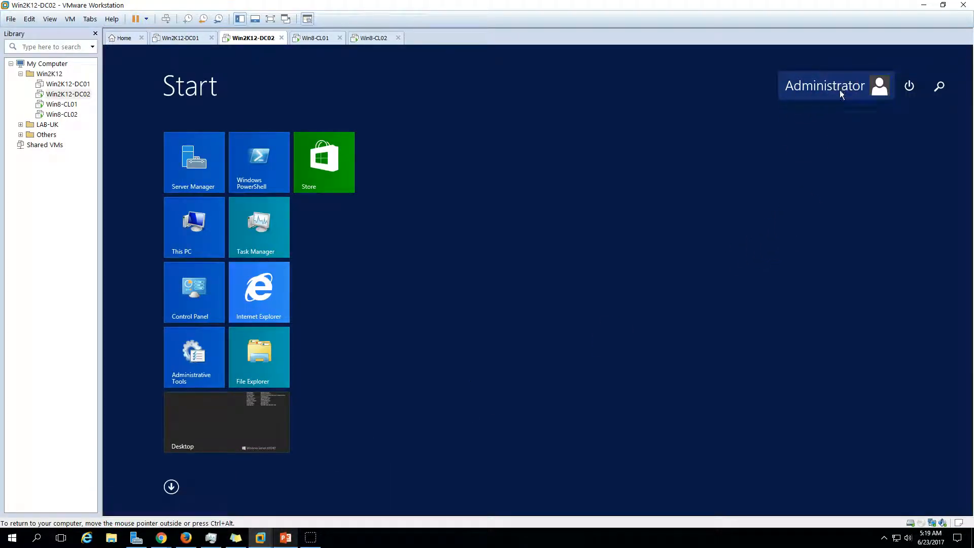
Return to DC02's desktop and bring up ADUC showing WIN2K12-DC01 and WIN2K12-DC02
click(810, 132)
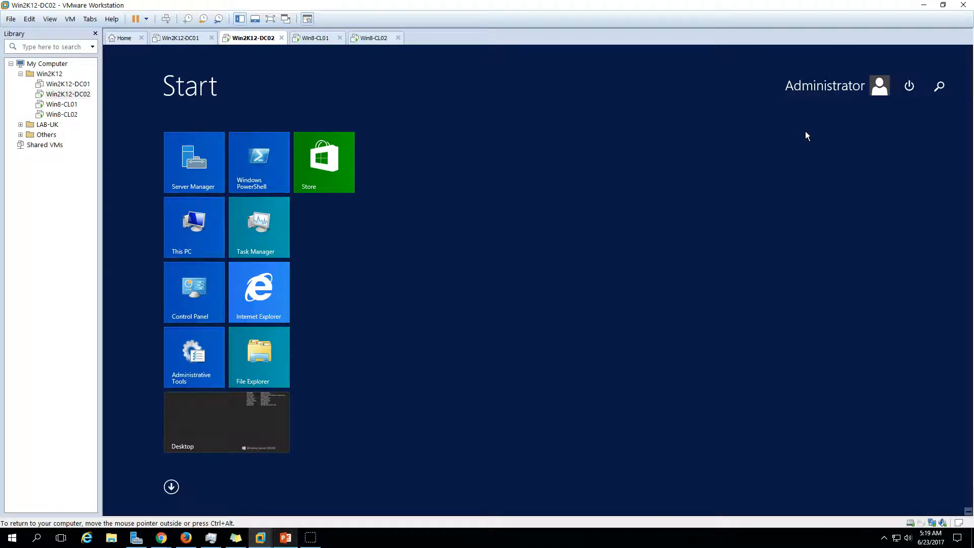
click(223, 435)
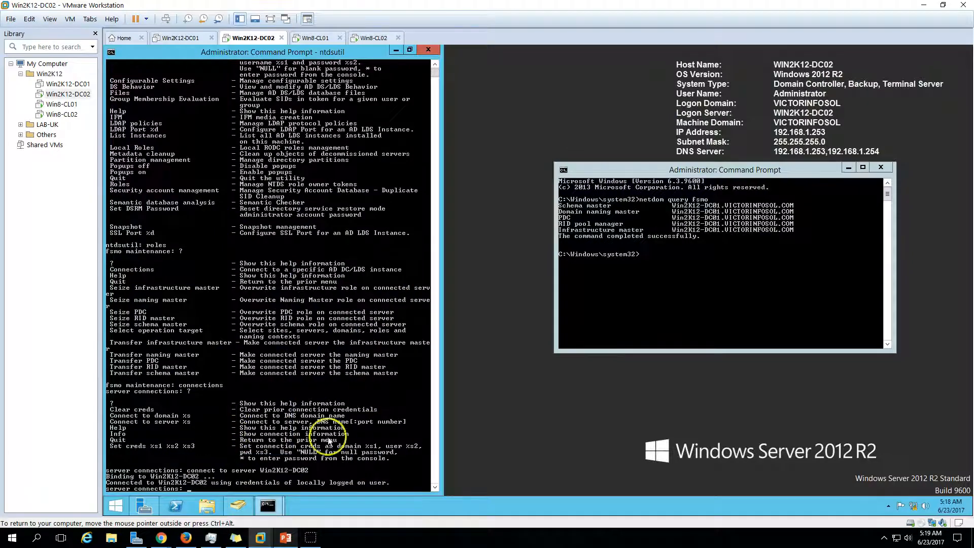
click(238, 506)
Review Administrator's Member Of list for Enterprise and Schema Admins, cancel, then show the PowerPoint slide
click(143, 171)
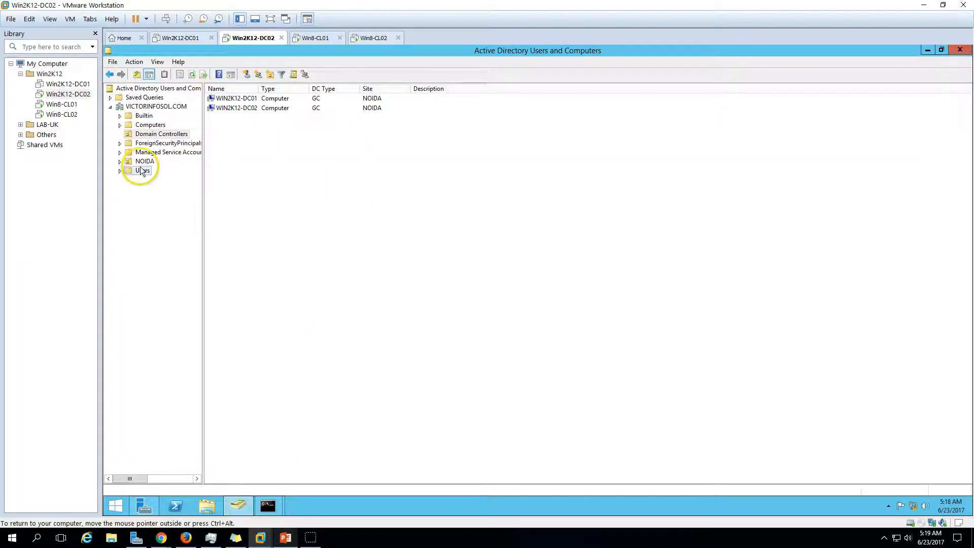
click(247, 100)
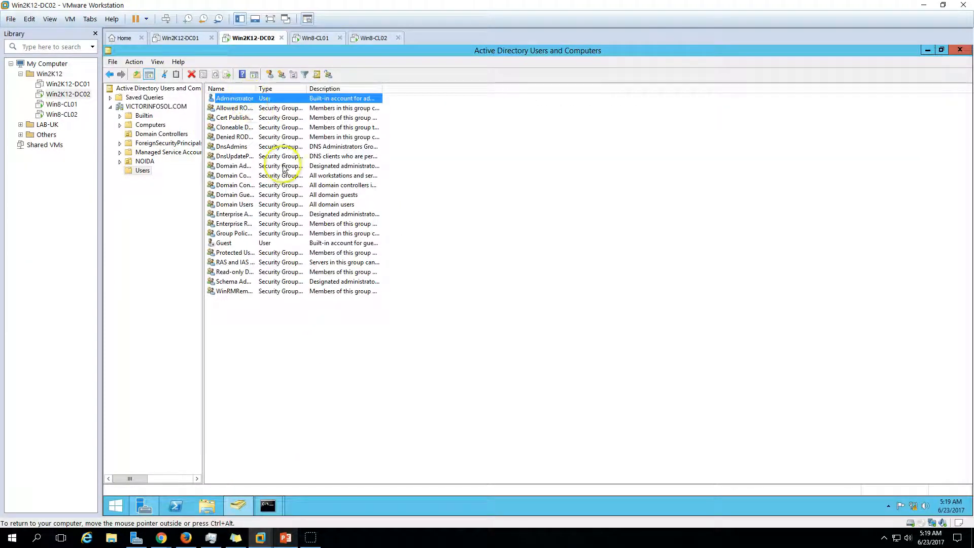
right_click(250, 100)
click(282, 235)
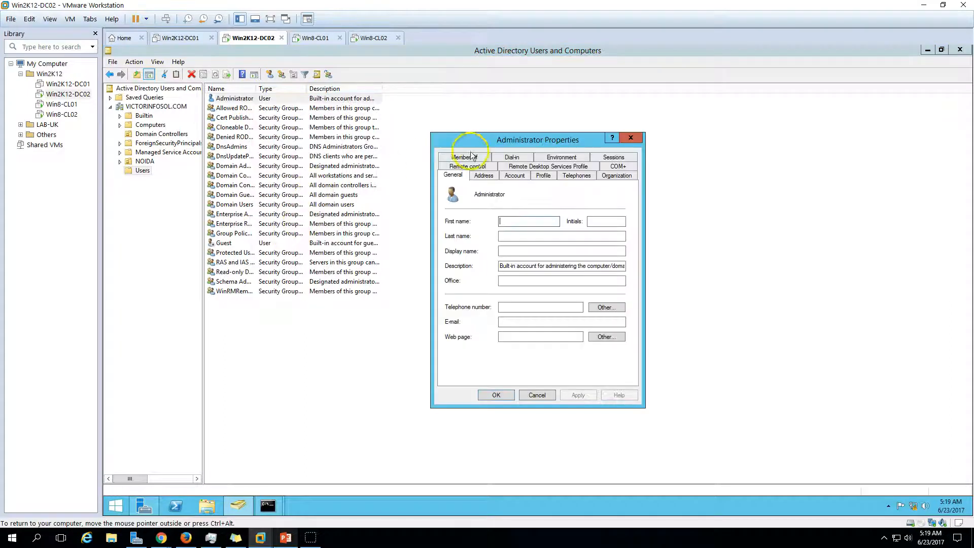
click(463, 158)
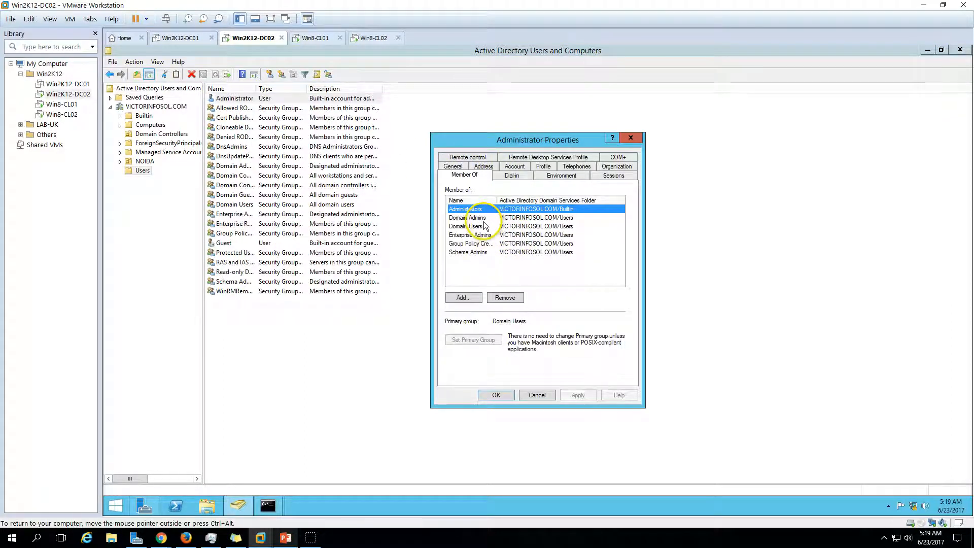
key(Down)
key(Down)
key(Down)
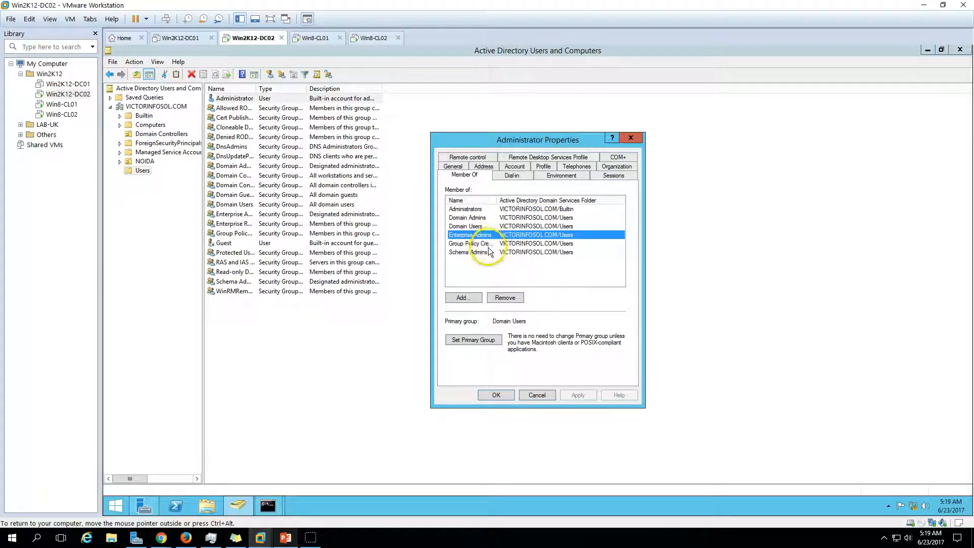
key(Down)
key(Down)
click(537, 395)
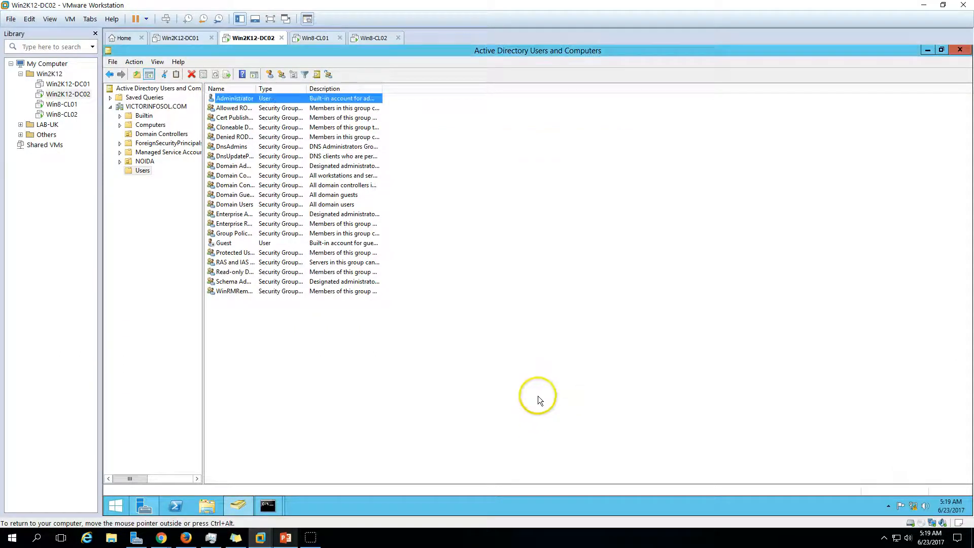
click(286, 537)
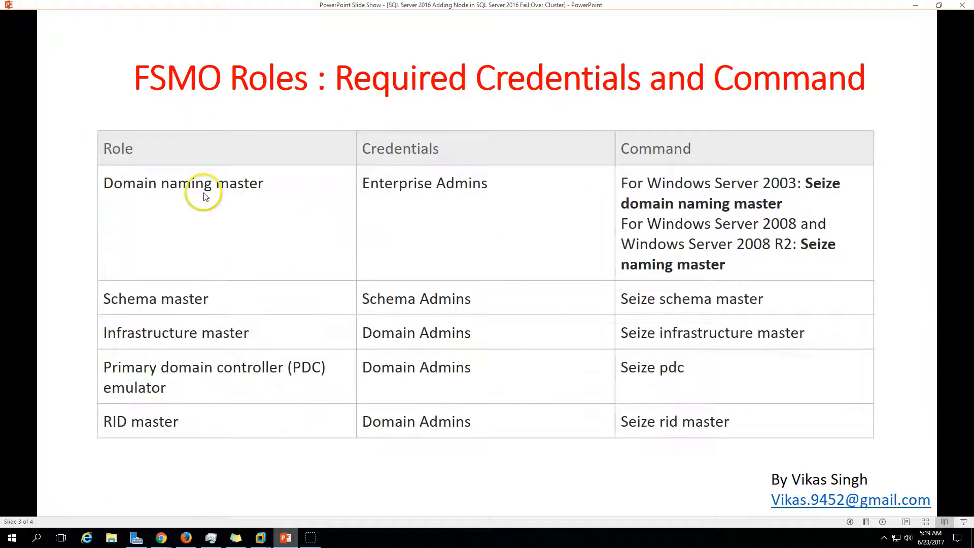
Close Active Directory Users and Computers on DC02 and relaunch it from Server Manager's Tools menu
click(286, 537)
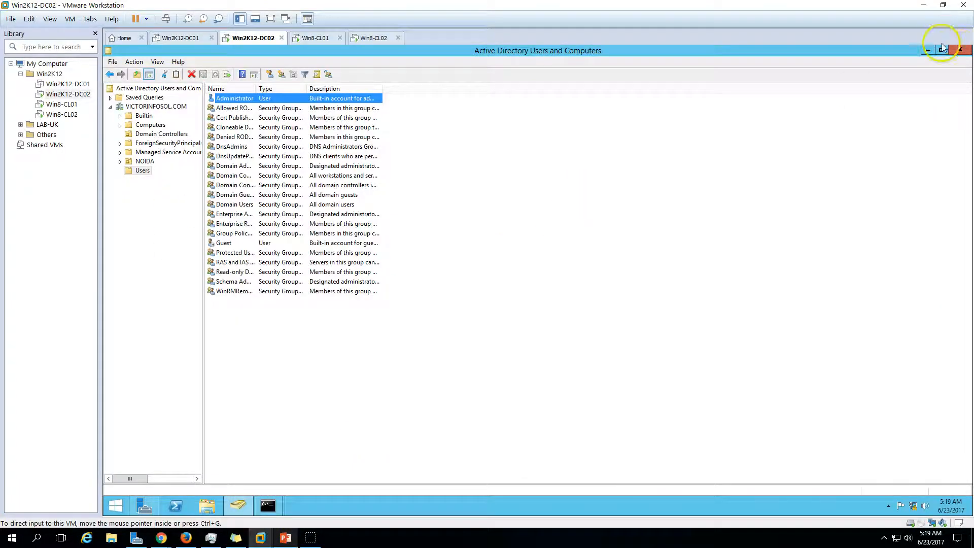
click(960, 49)
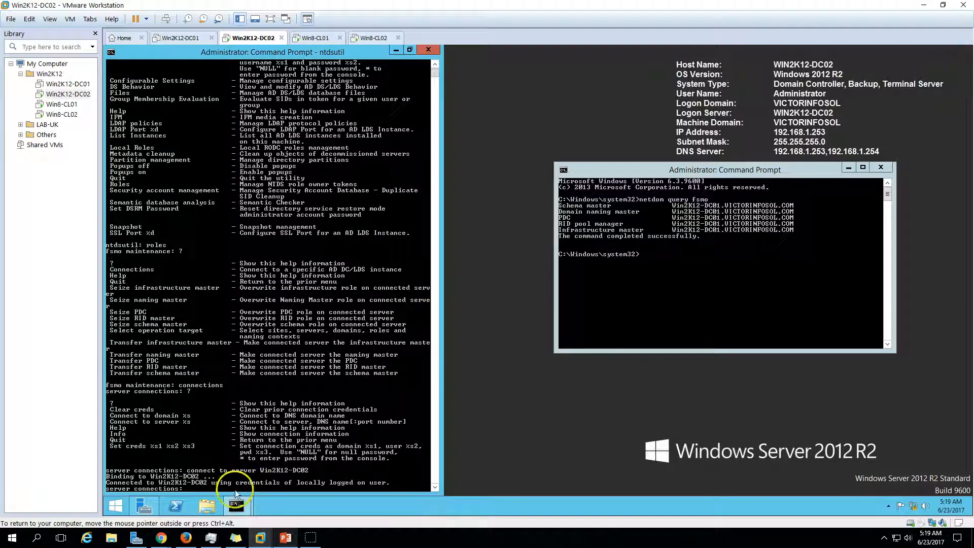
click(144, 506)
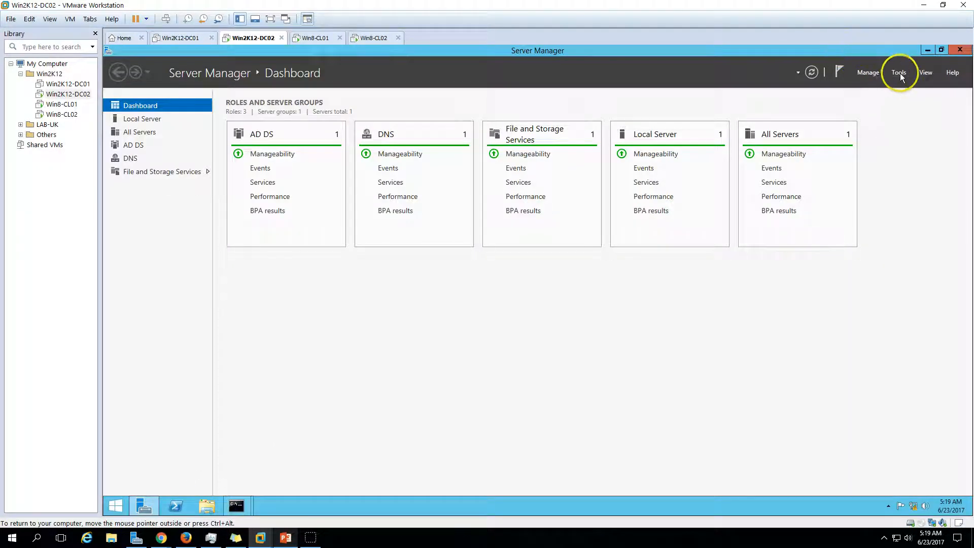
click(900, 72)
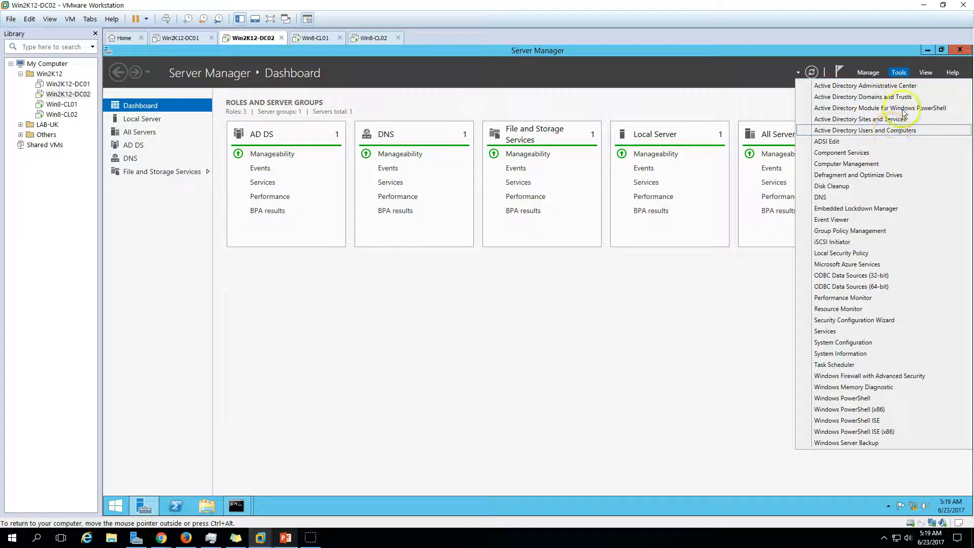
click(865, 85)
click(927, 50)
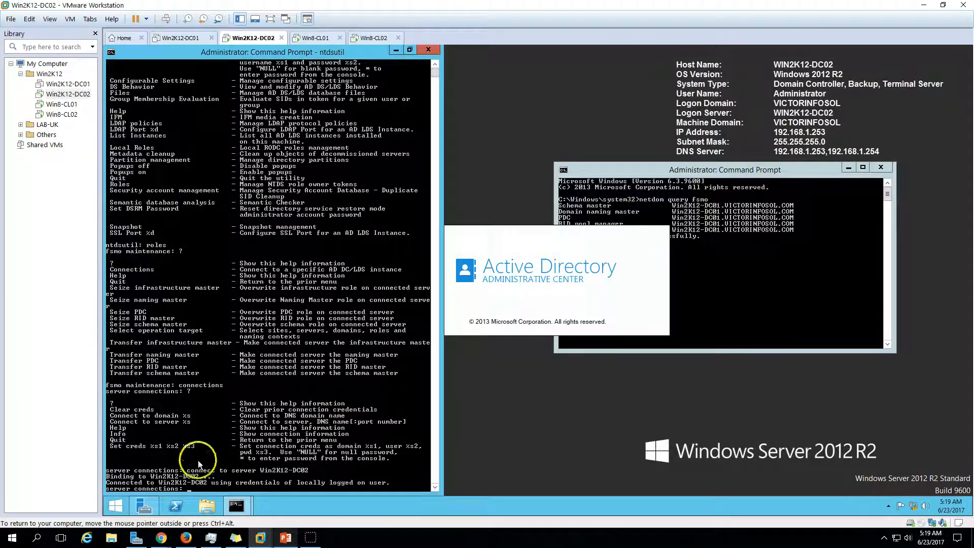
click(145, 506)
click(899, 76)
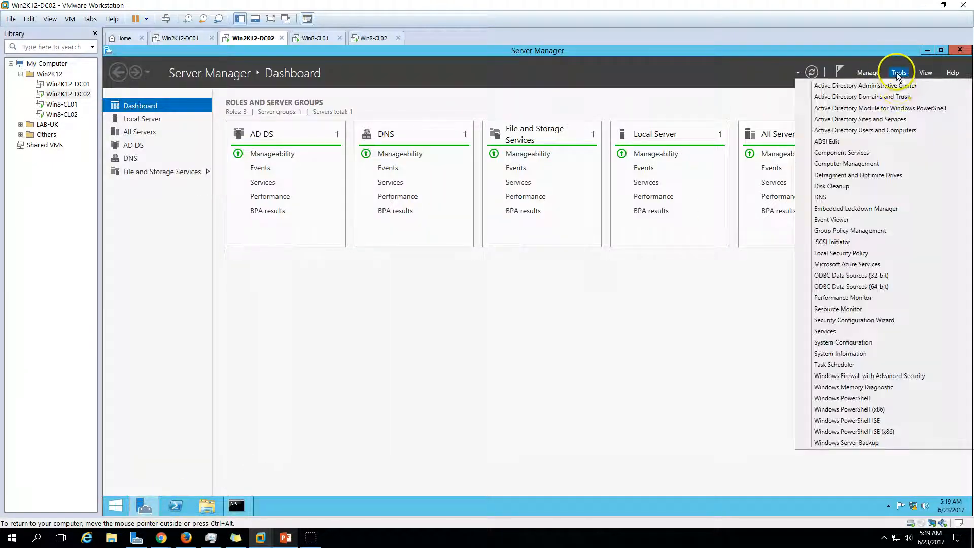
click(892, 131)
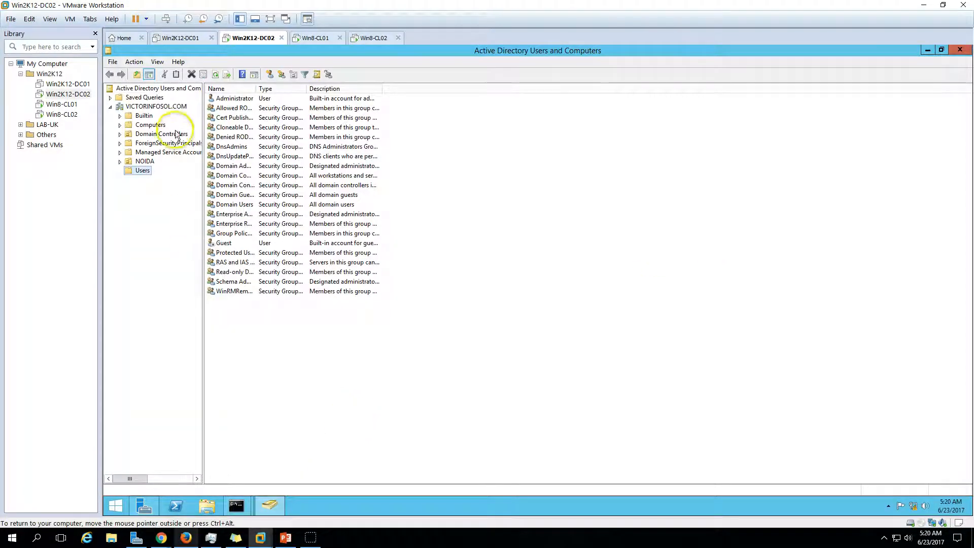
Open Operations Masters for VICTORINFOSOL.COM and check the RID and PDC tabs, both showing ERROR
click(155, 107)
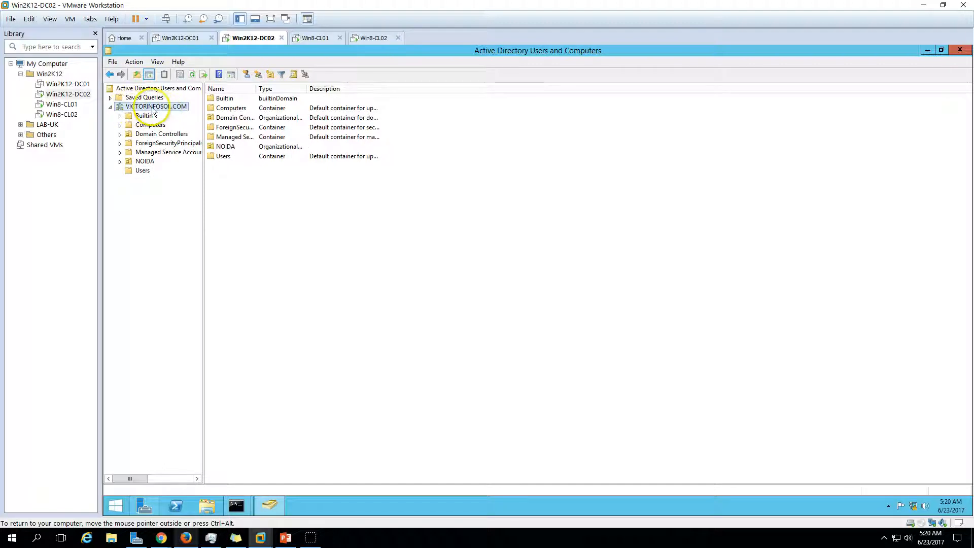
right_click(156, 108)
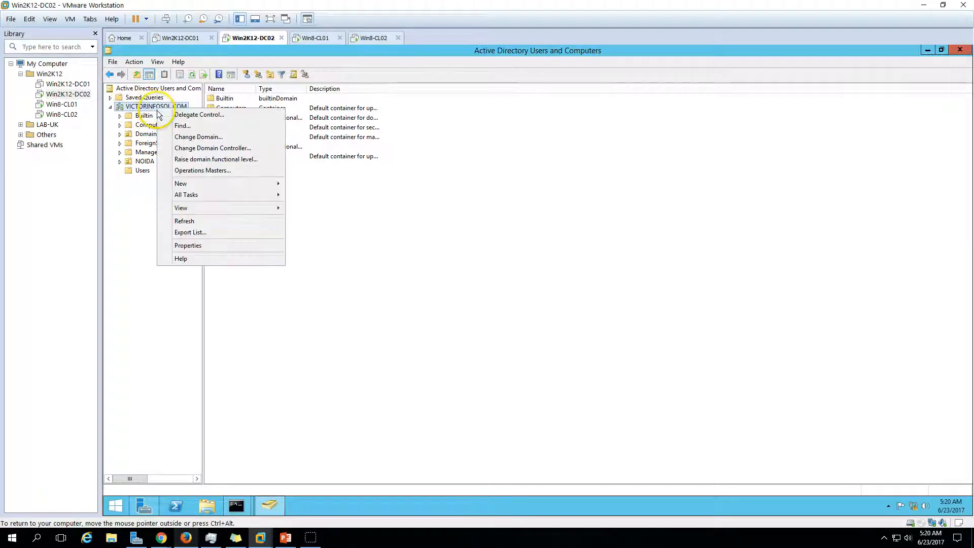
click(199, 171)
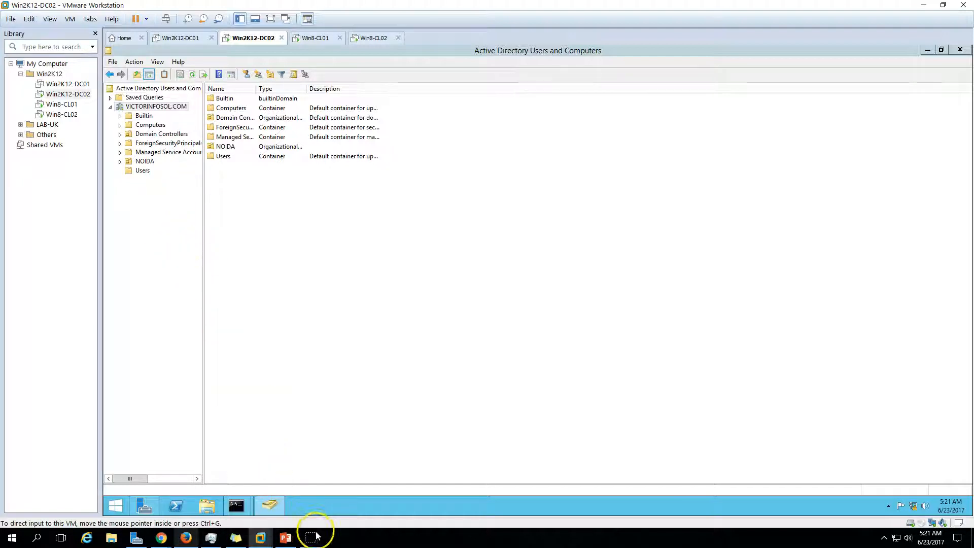
drag(548, 168, 438, 162)
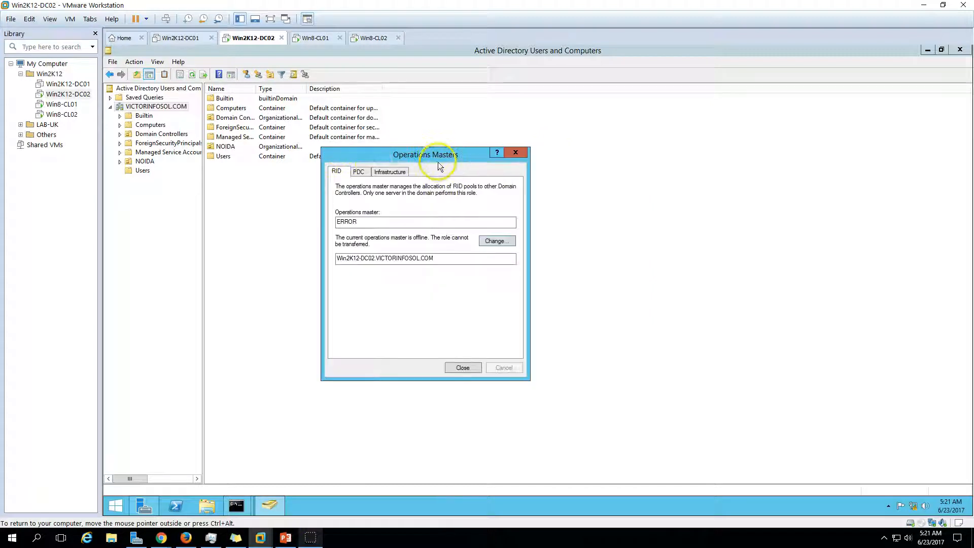
click(361, 173)
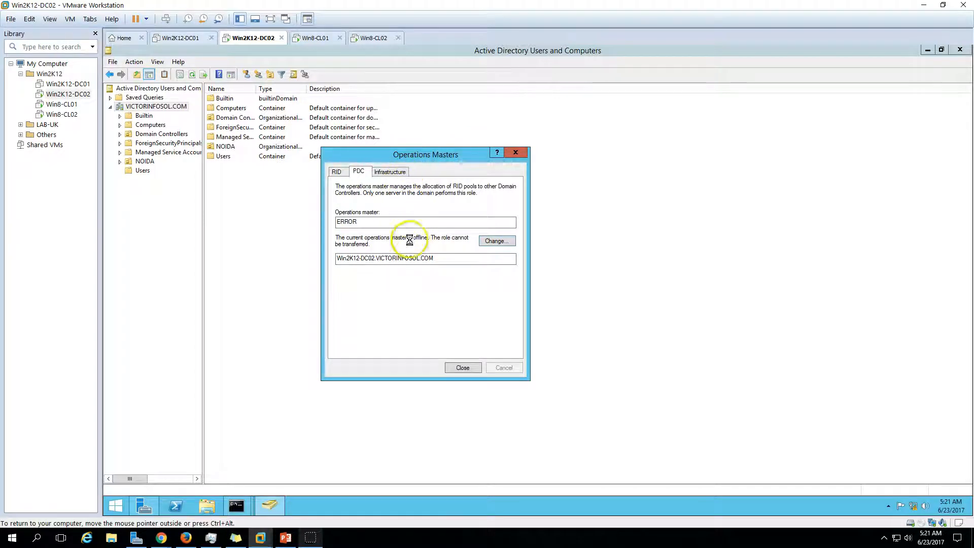
click(243, 509)
Quit server connections in ntdsutil and list the fsmo maintenance commands with '?'
click(239, 447)
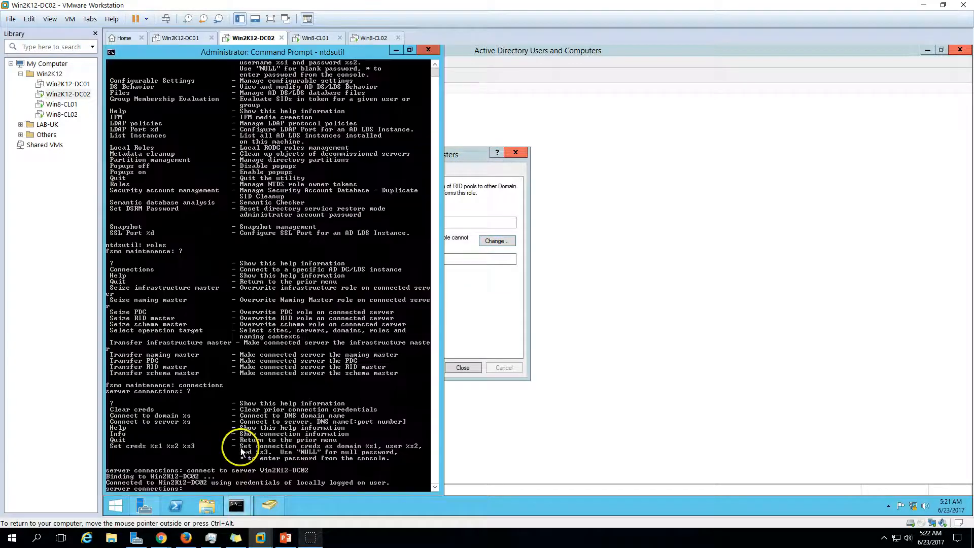
scroll(221, 402, down, 5)
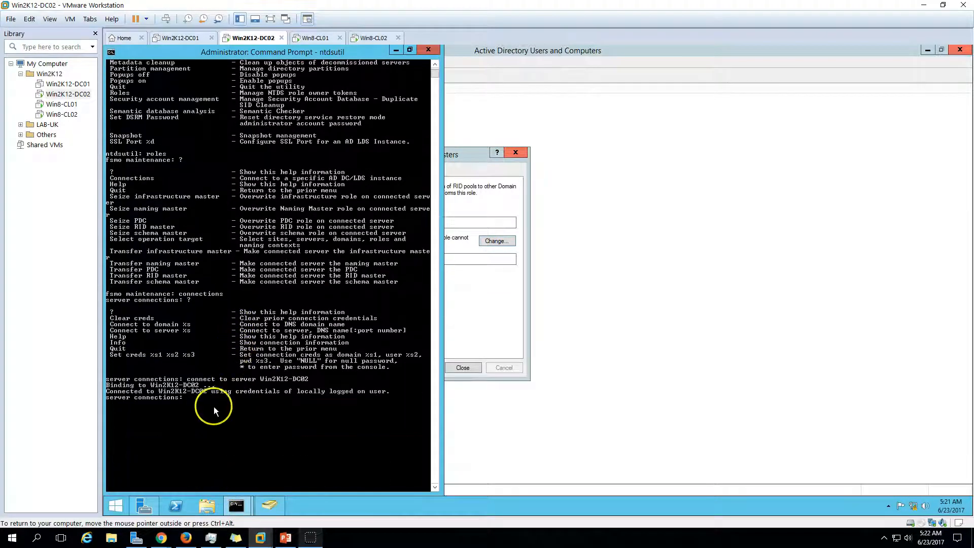
text(??)
key(BackSpace)
key(Return)
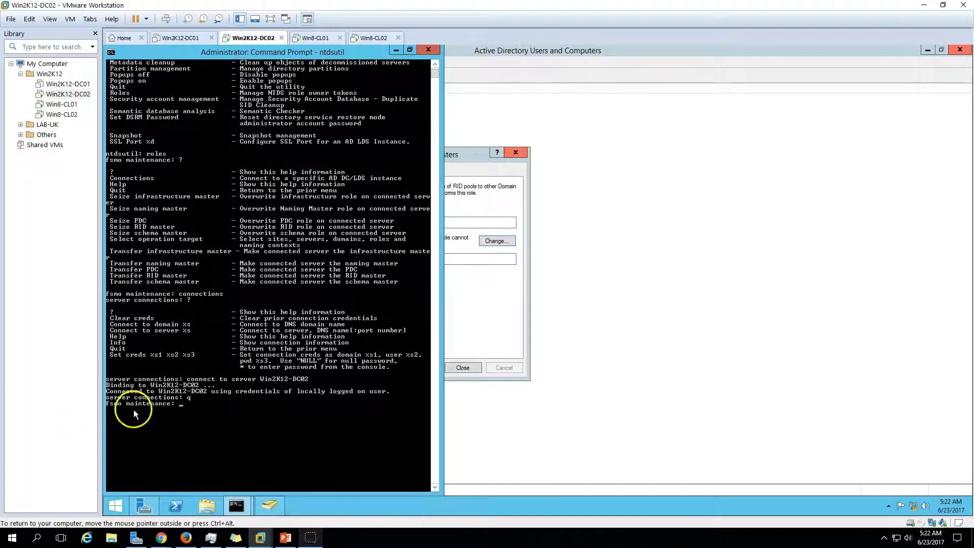
text(?)
key(Return)
Close the Operations Masters dialog
click(164, 404)
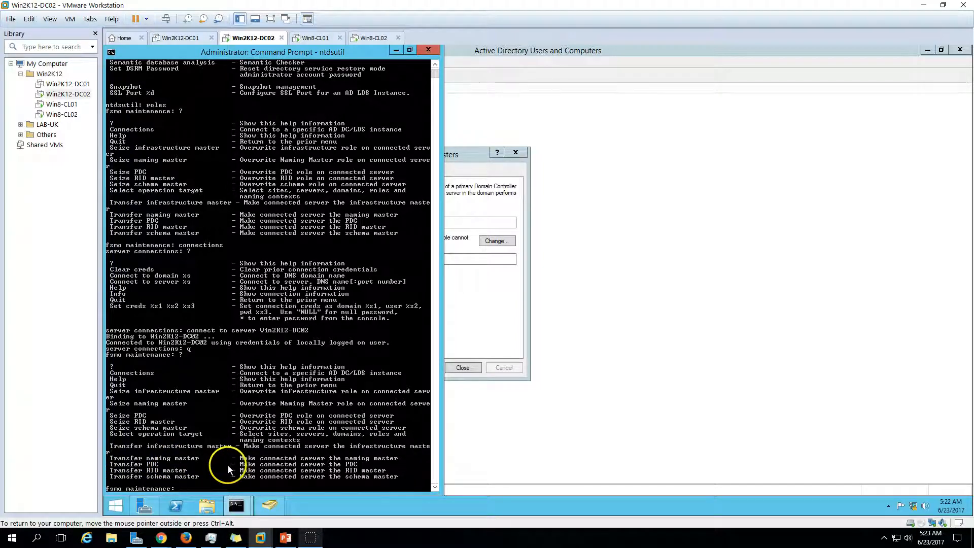
click(472, 286)
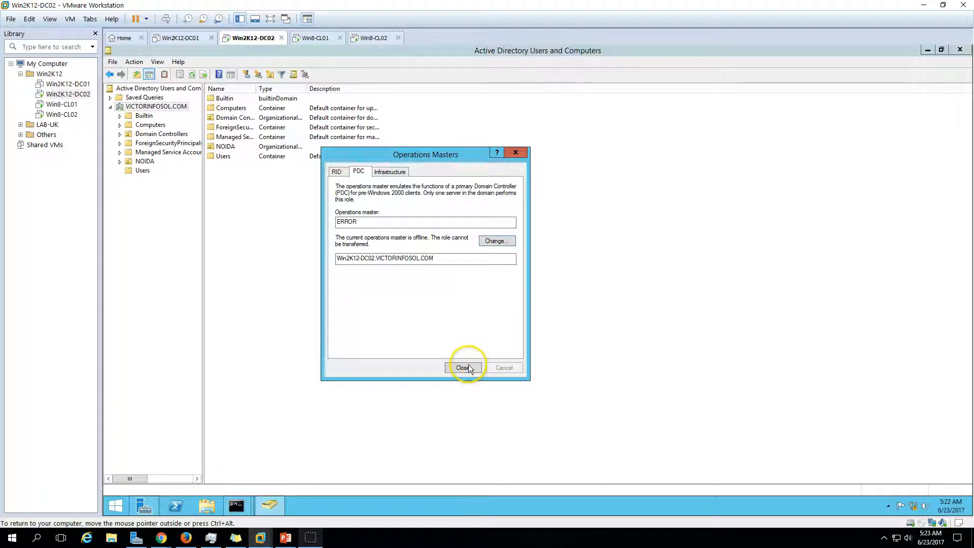
click(469, 368)
Minimize ADUC and Server Manager, then rerun netdom query fsmo, showing all five roles on WIN2K12-DC01
click(927, 49)
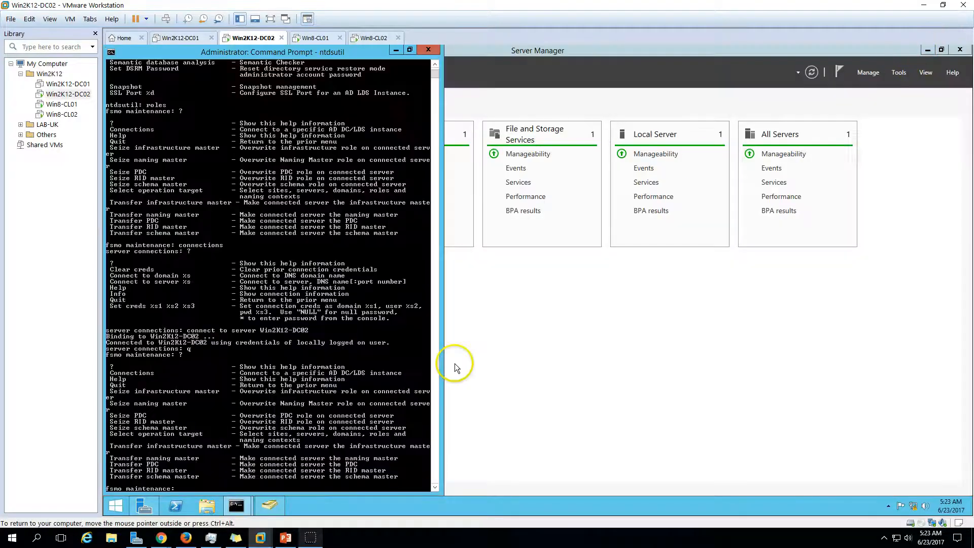
click(929, 49)
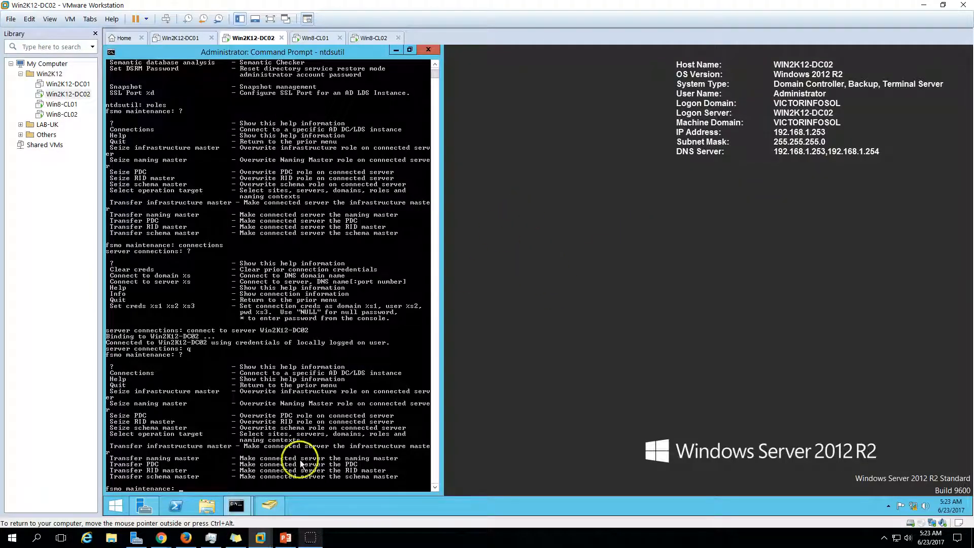
mouse_move(237, 506)
click(200, 457)
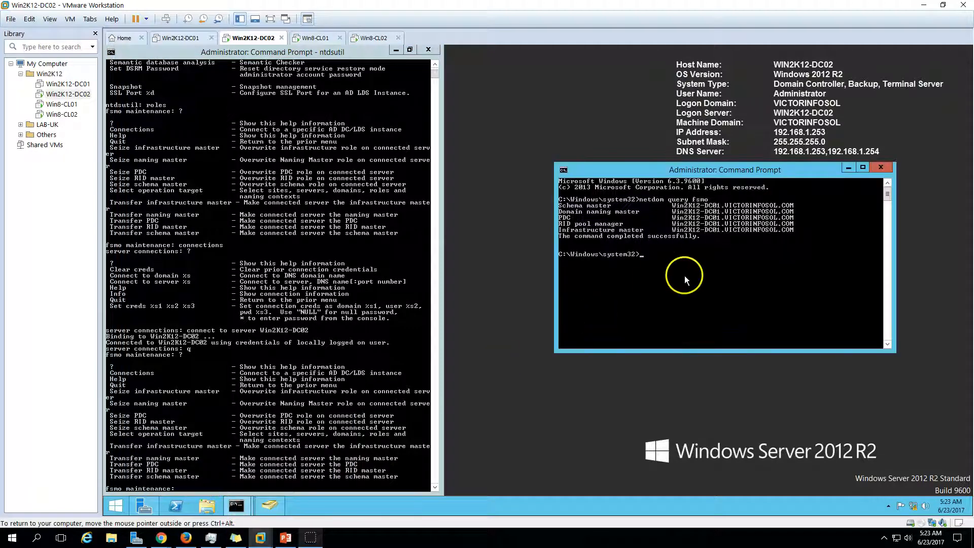
key(Up)
key(Return)
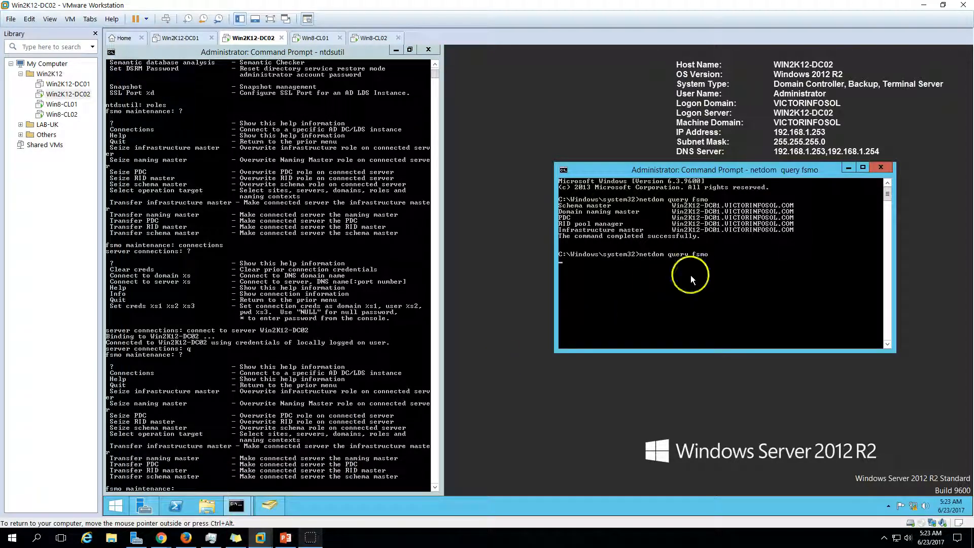
drag(727, 174, 721, 127)
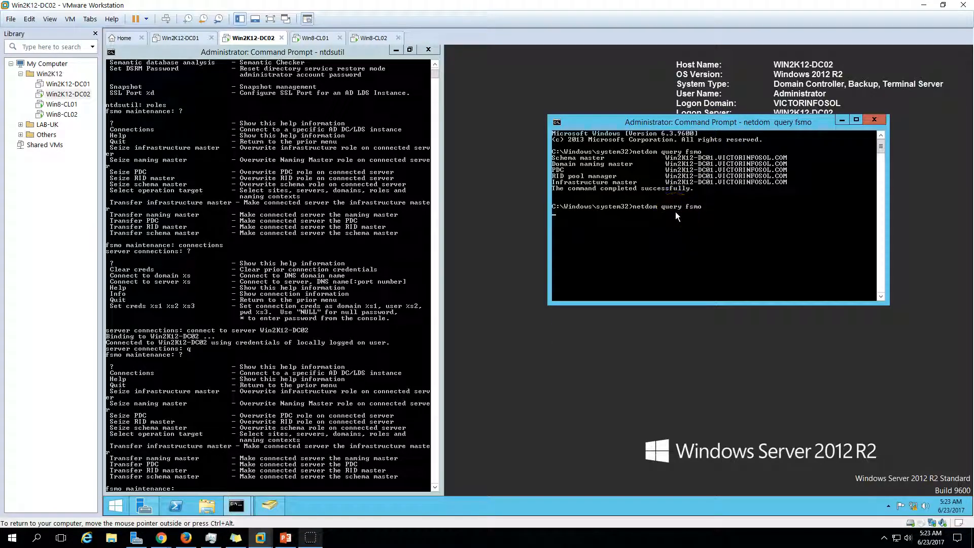
Enlarge the ntdsutil window and enter 'seize infrastructure master' at the fsmo maintenance prompt
click(301, 55)
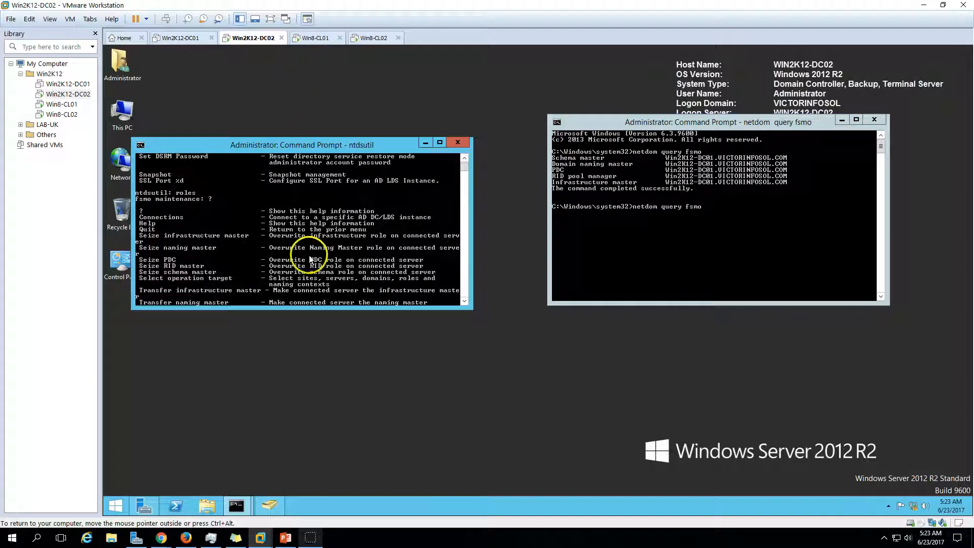
scroll(304, 256, down, 7)
scroll(308, 269, down, 11)
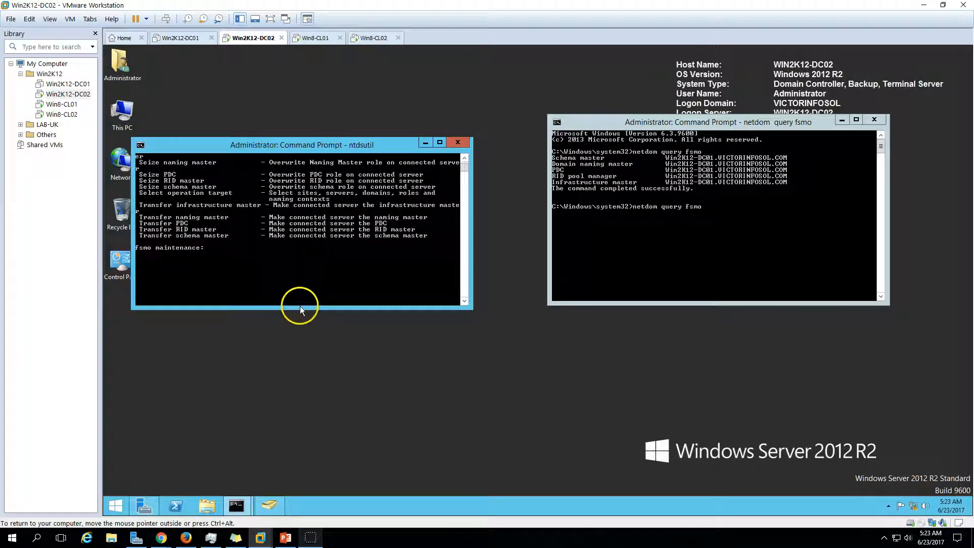
drag(300, 306, 293, 445)
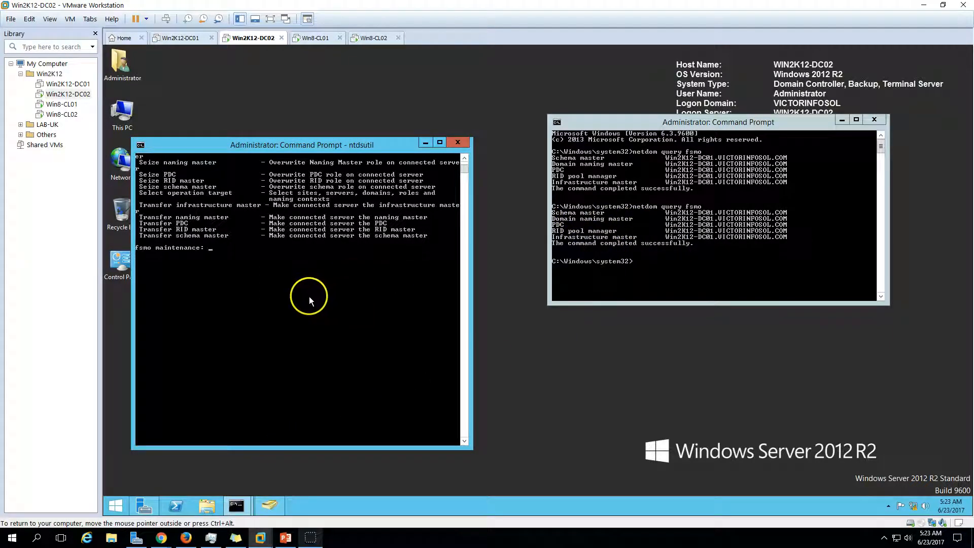
scroll(307, 301, up, 2)
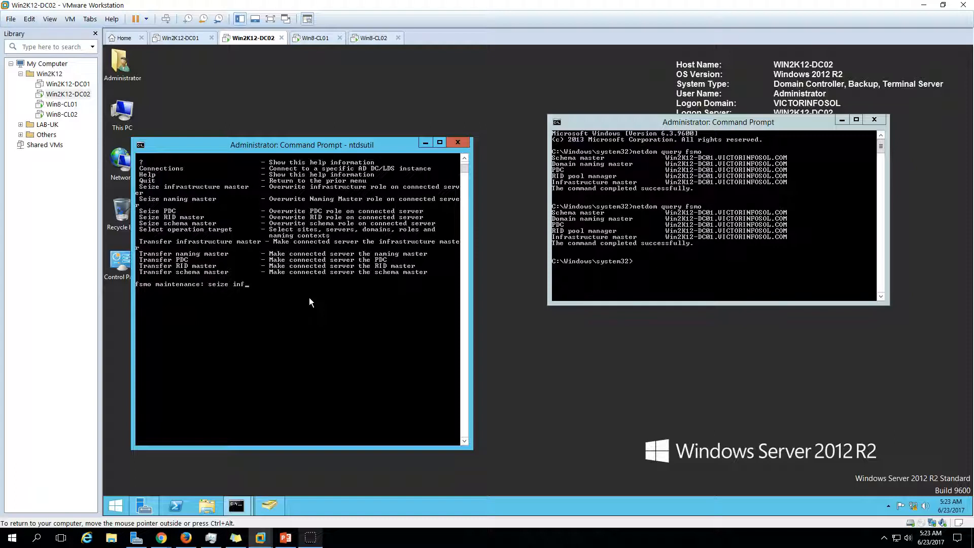
text(infrastructure master)
key(Return)
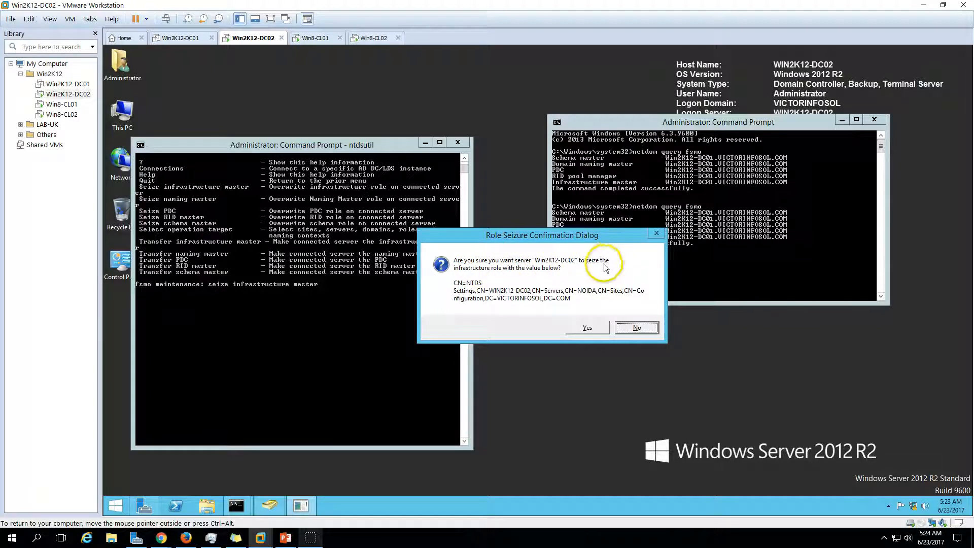
Confirm seizing the infrastructure master onto WIN2K12-DC02 and rearrange the two console windows
click(587, 328)
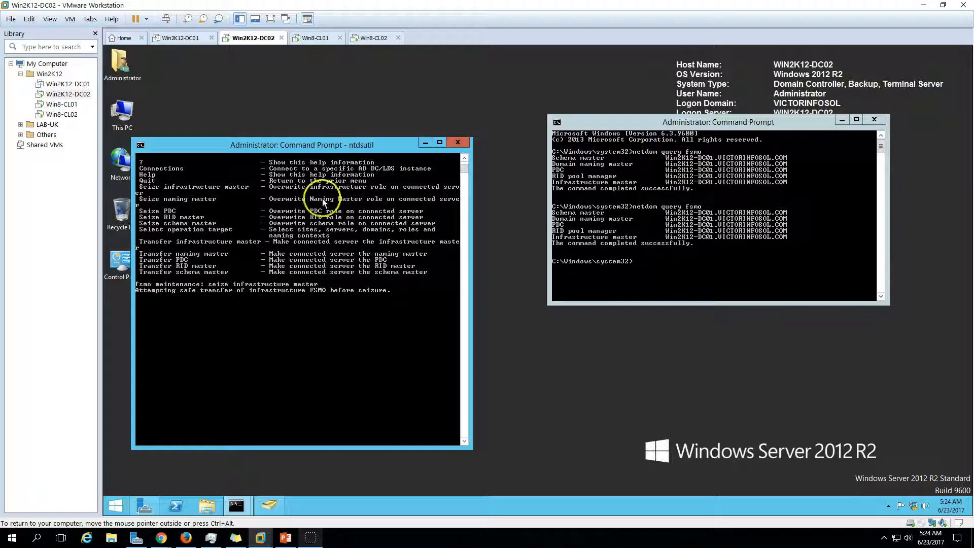
drag(318, 149, 309, 96)
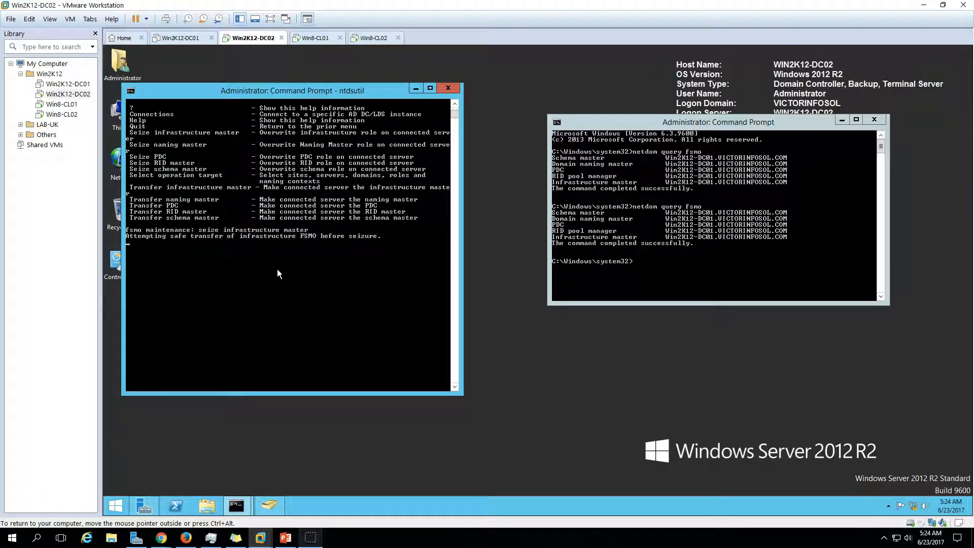
click(455, 388)
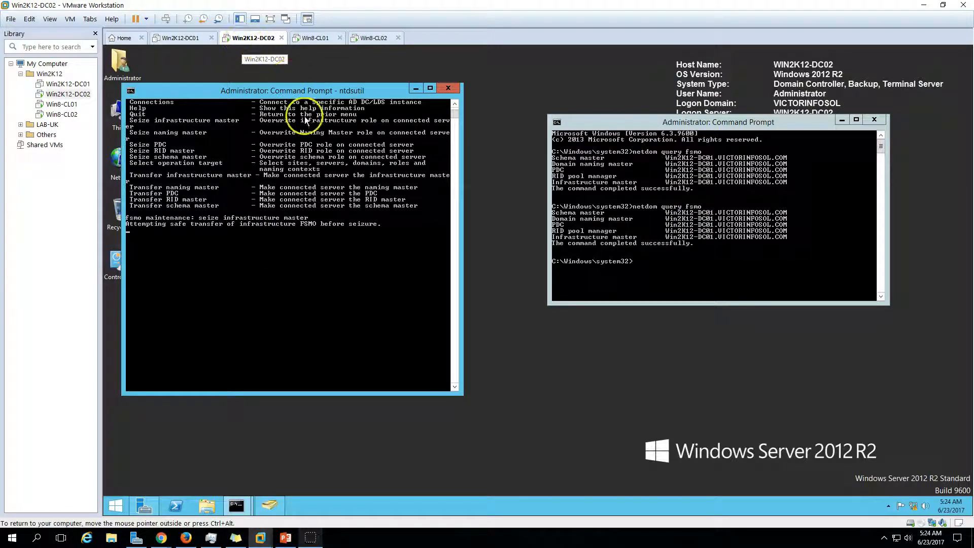
drag(696, 122, 673, 205)
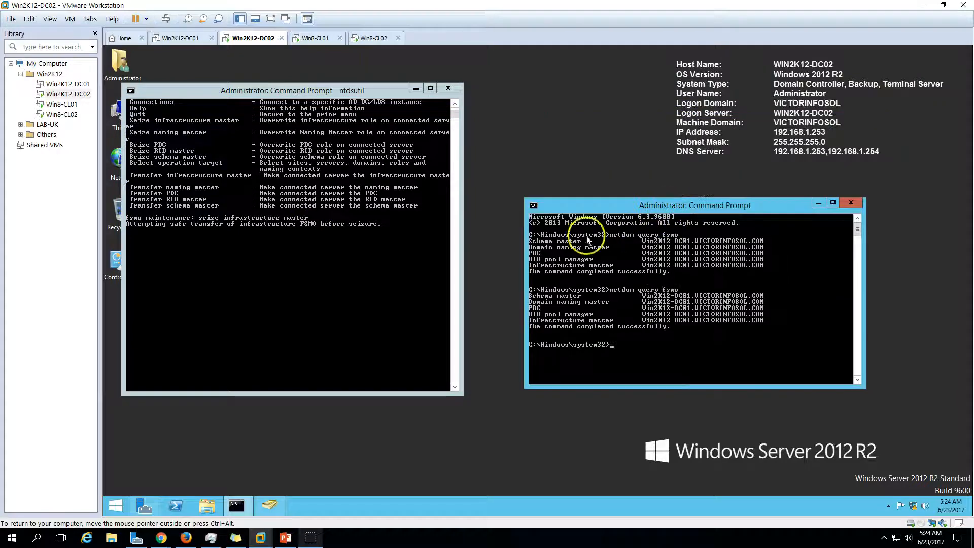
click(315, 239)
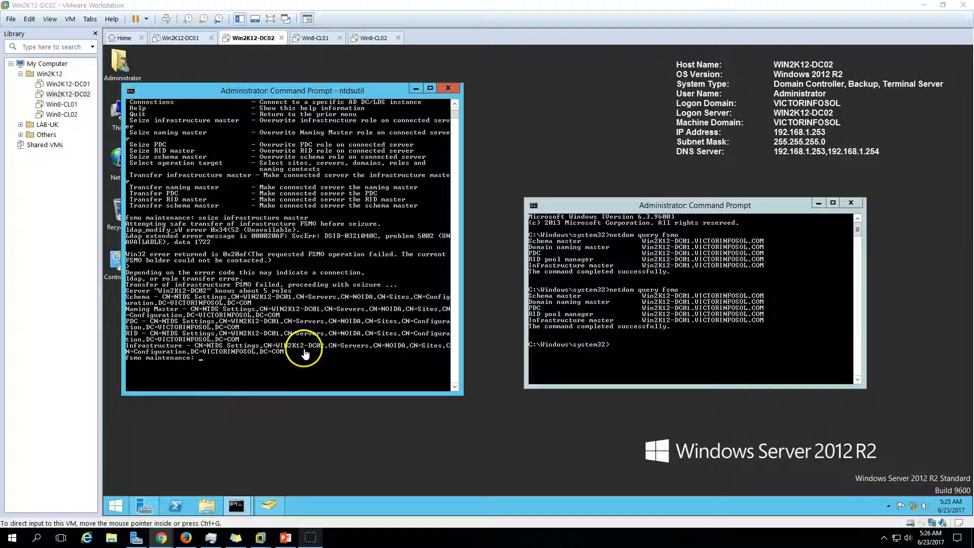
Rerun netdom query fsmo to confirm the infrastructure master now sits on WIN2K12-DC02
click(744, 323)
key(Up)
key(Return)
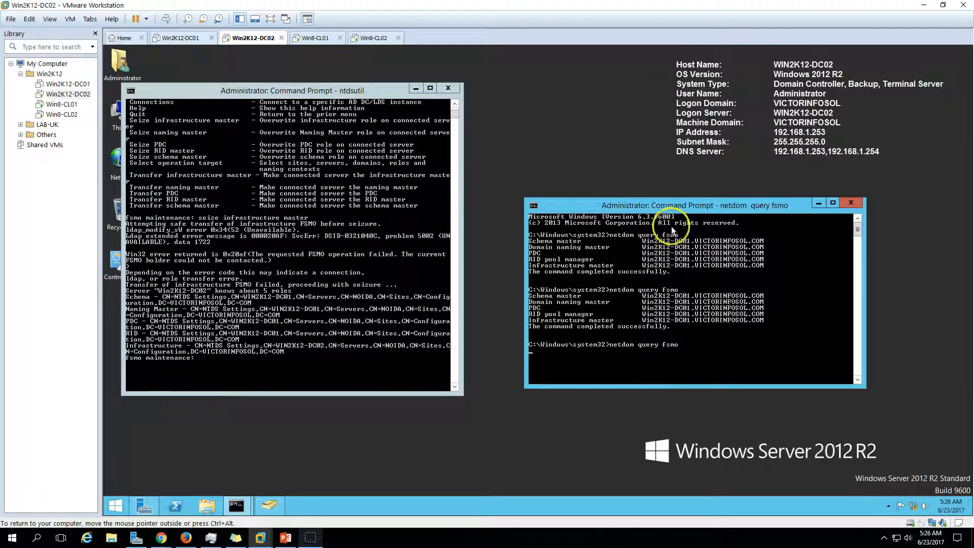
drag(677, 204, 671, 164)
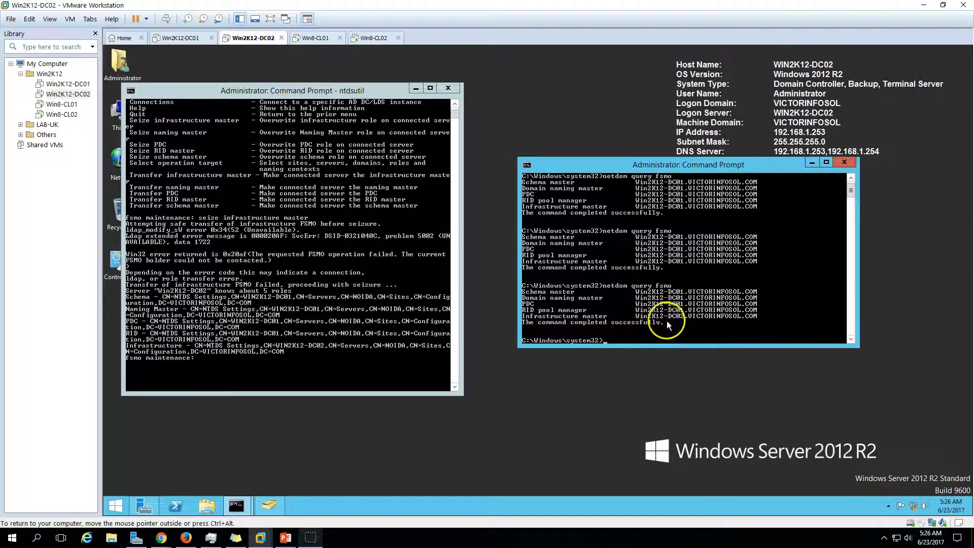
click(231, 295)
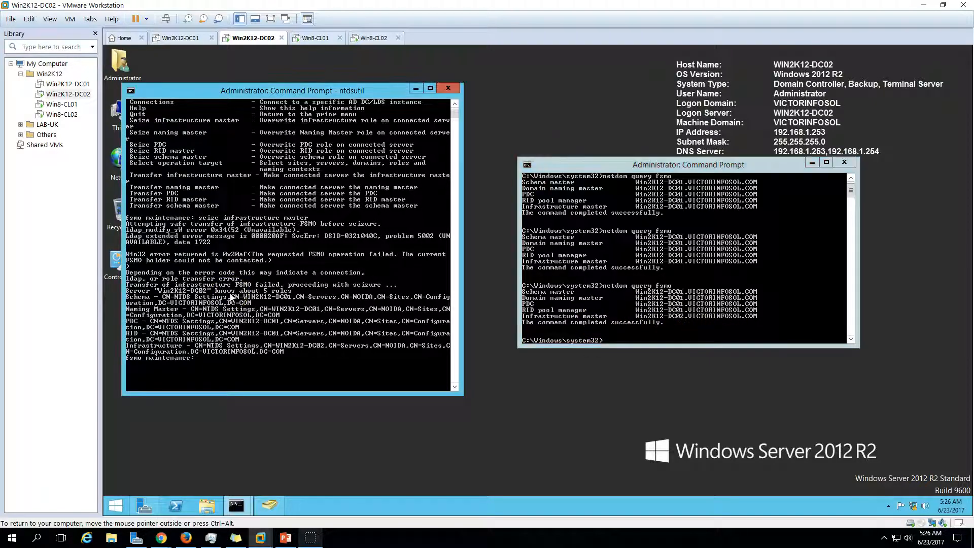
key(Up)
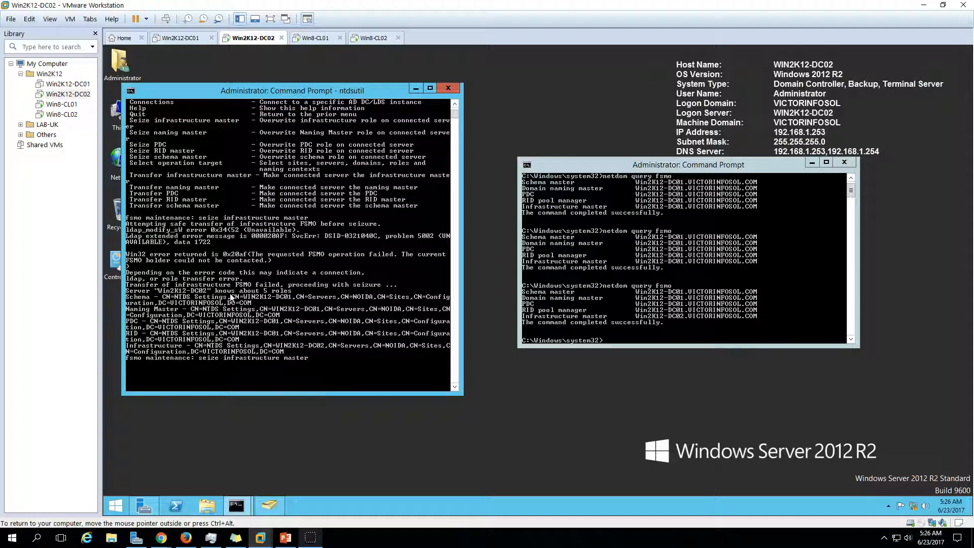
Run 'seize naming master' in ntdsutil and confirm the seizure for DC02
key(BackSpace)
key(BackSpace)
key(BackSpace)
key(BackSpace)
key(BackSpace)
key(BackSpace)
key(BackSpace)
key(BackSpace)
key(BackSpace)
key(BackSpace)
key(BackSpace)
key(BackSpace)
key(BackSpace)
key(BackSpace)
key(BackSpace)
text(naming master)
key(Return)
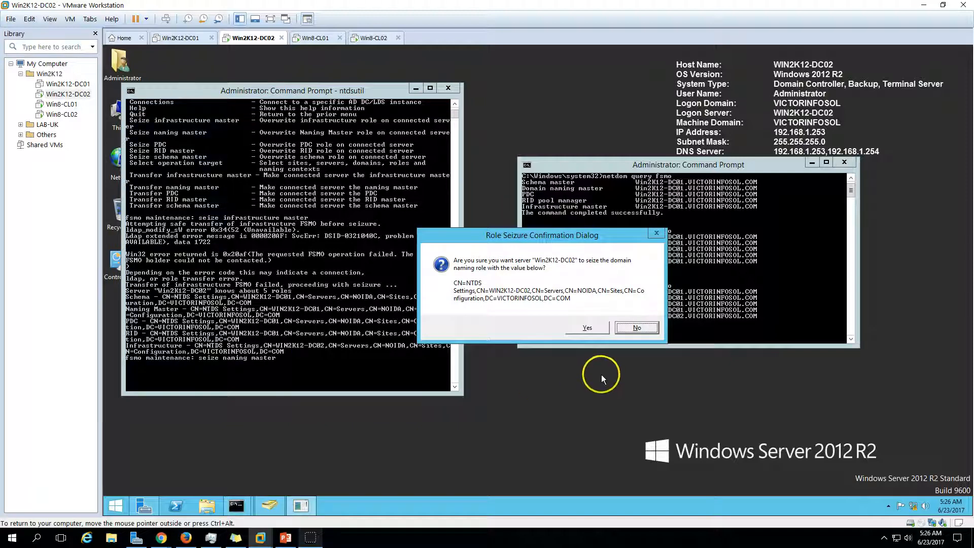
click(587, 328)
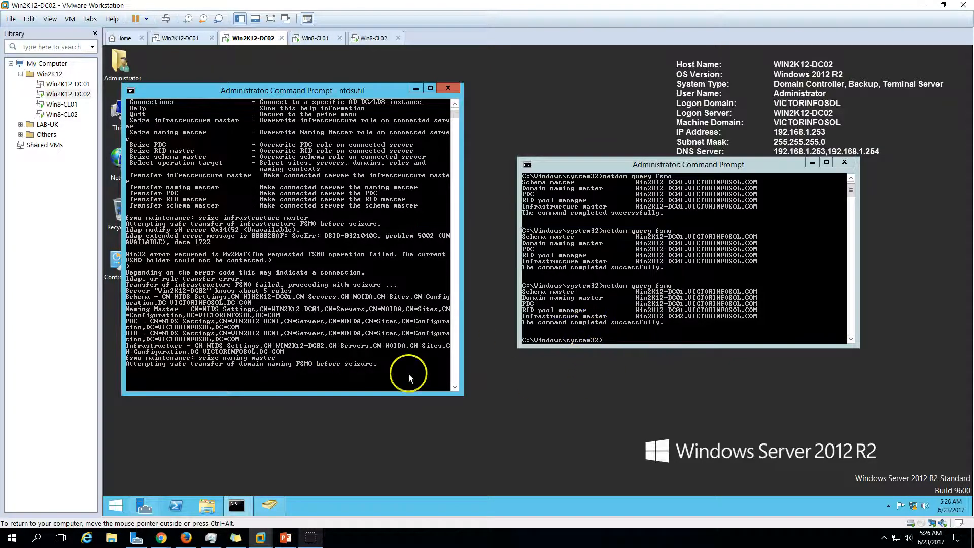
scroll(452, 388, down, 3)
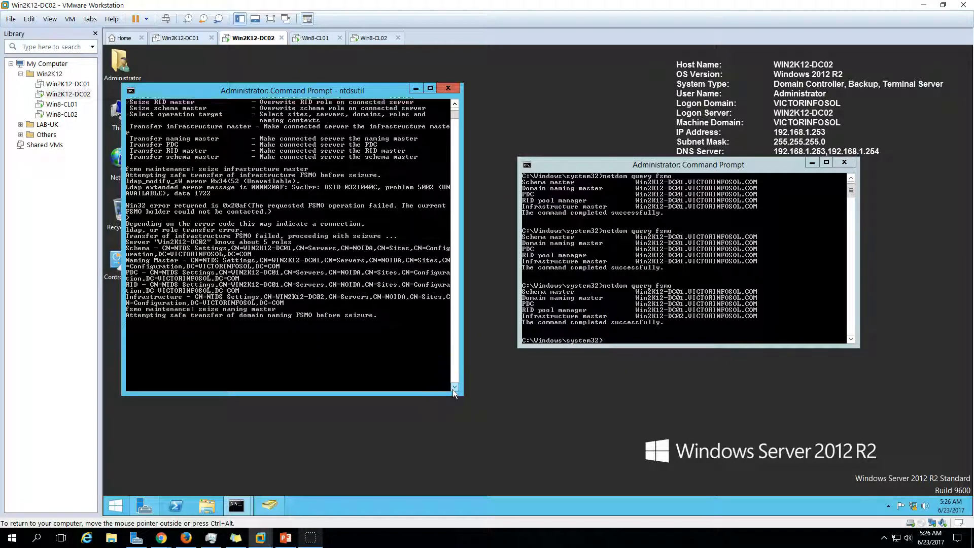
click(452, 387)
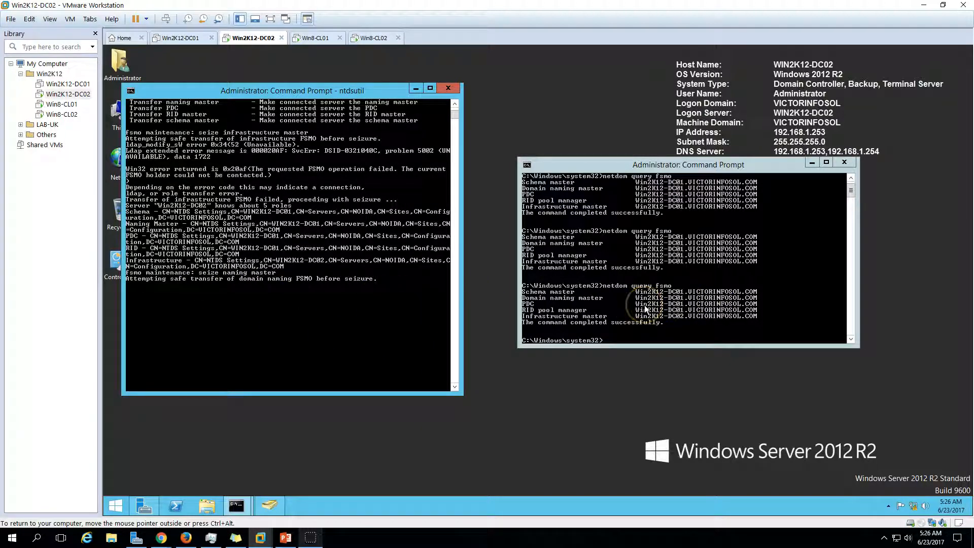
List the fsmo maintenance commands with '?' and type 'seize pdc'
click(214, 312)
click(193, 311)
click(151, 353)
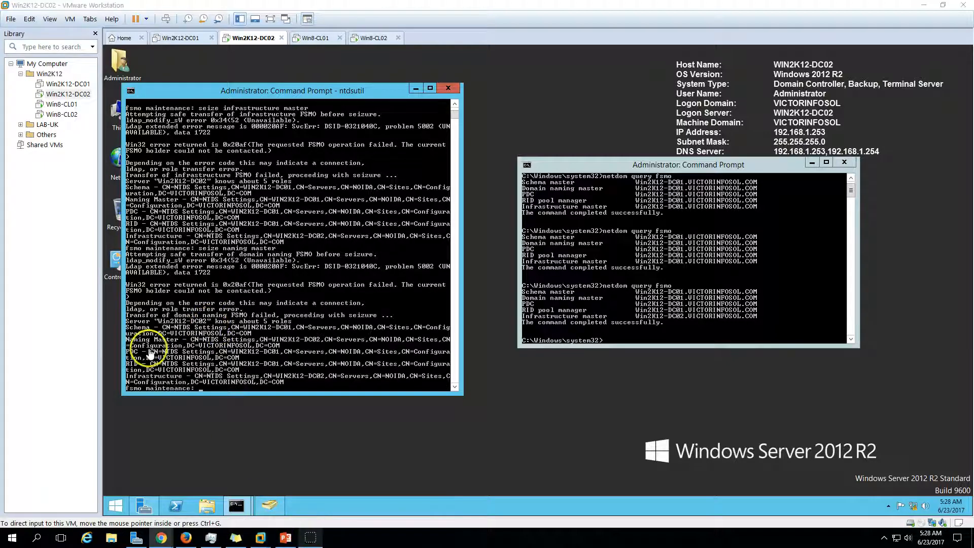
click(151, 353)
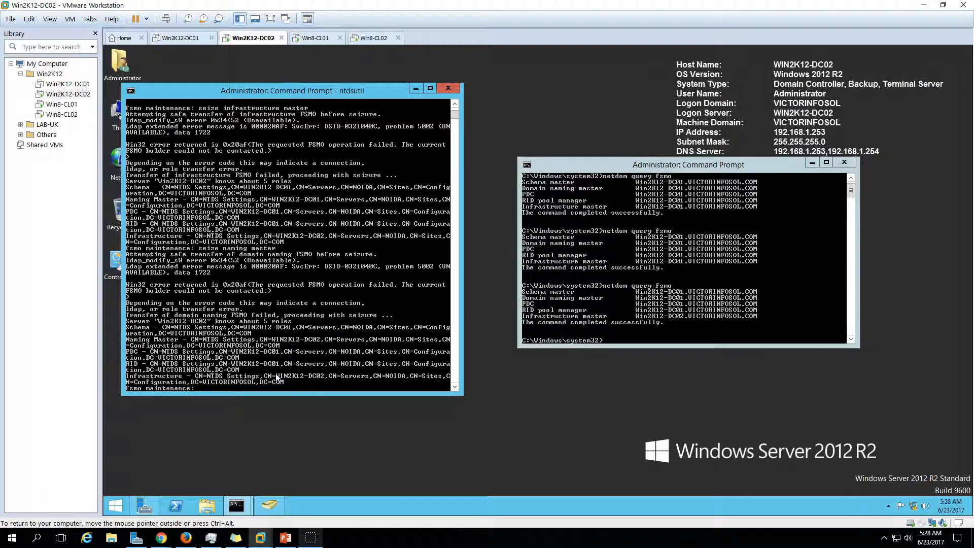
text(?)
key(Return)
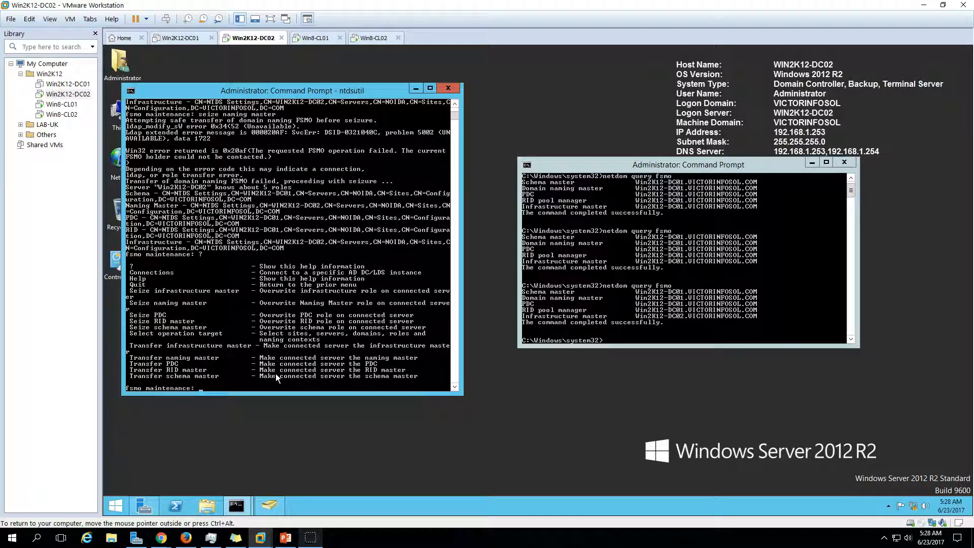
text(seize pdc)
Seize the PDC role for DC02, then rerun netdom query fsmo to check role holders
key(Return)
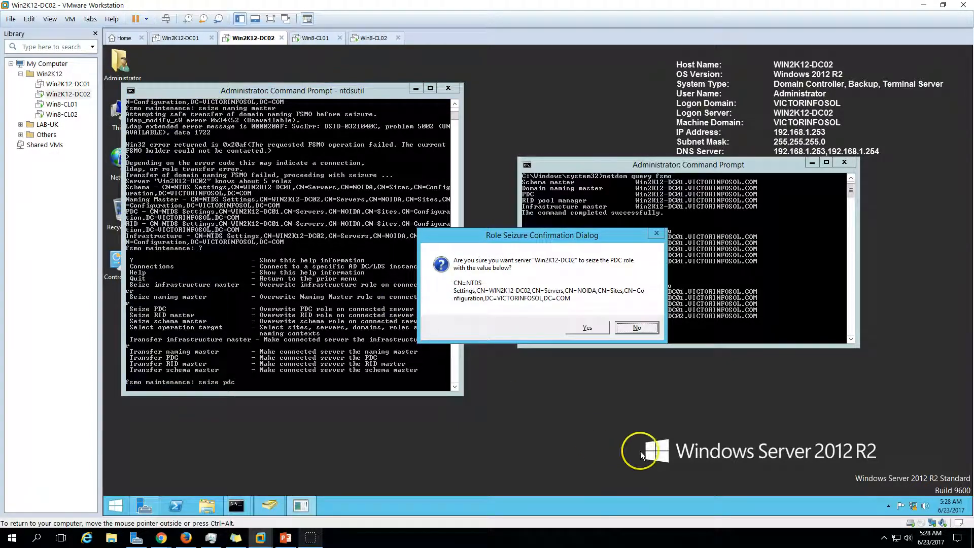
click(583, 327)
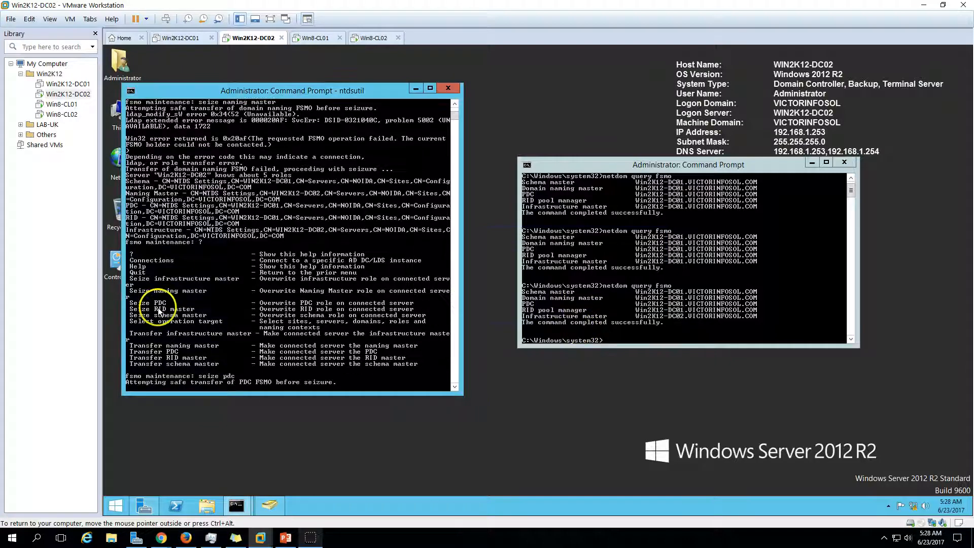
click(601, 299)
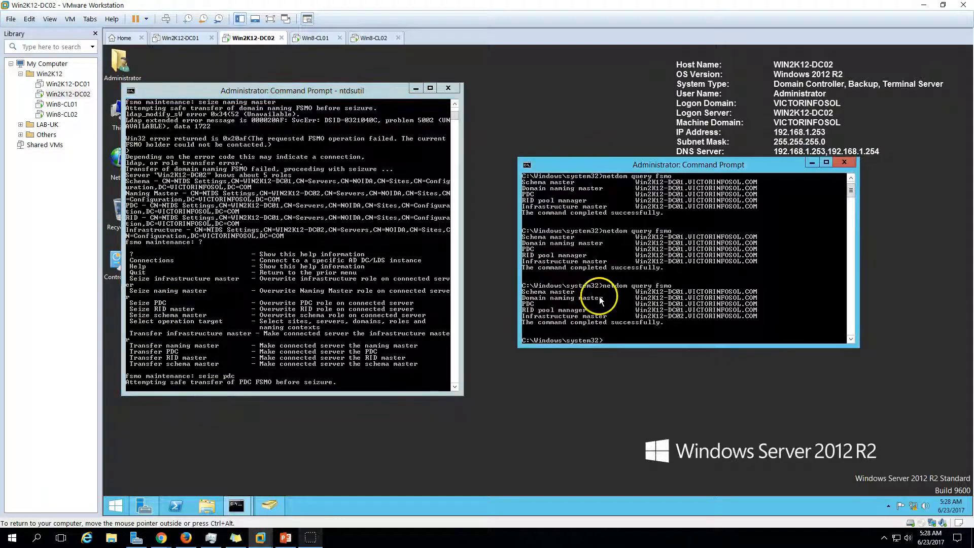
key(Up)
key(Return)
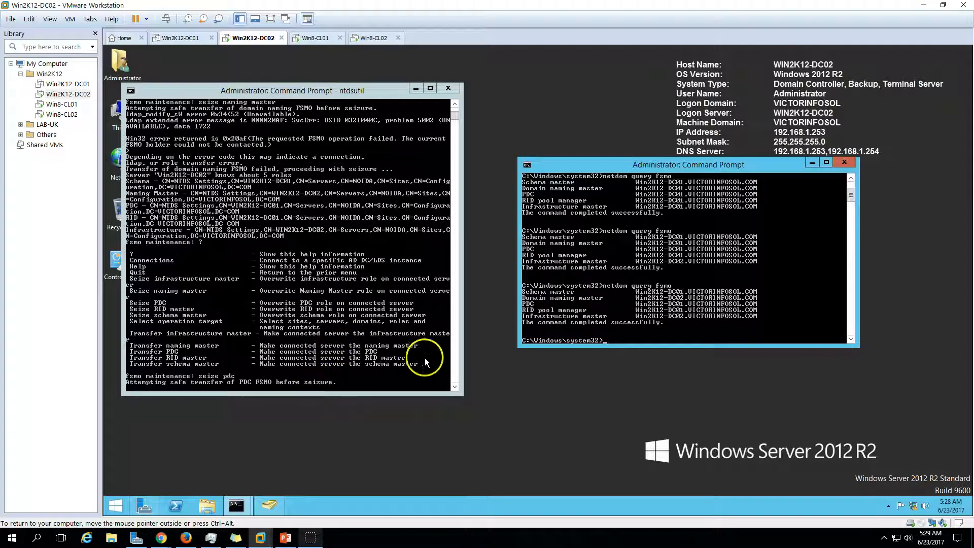
drag(455, 385, 455, 387)
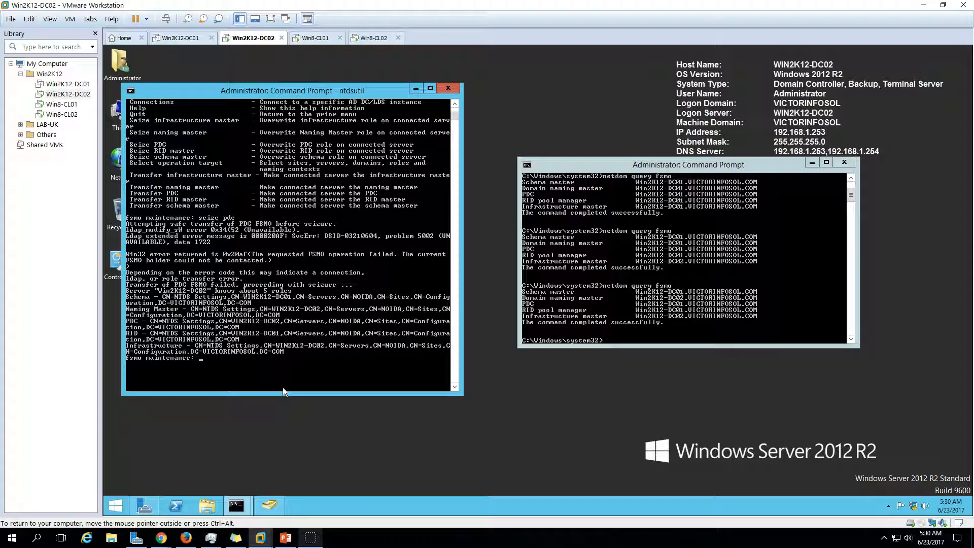
Run 'seize rid master' in ntdsutil and confirm the seizure for WIN2K12-DC02
text(seize rid master)
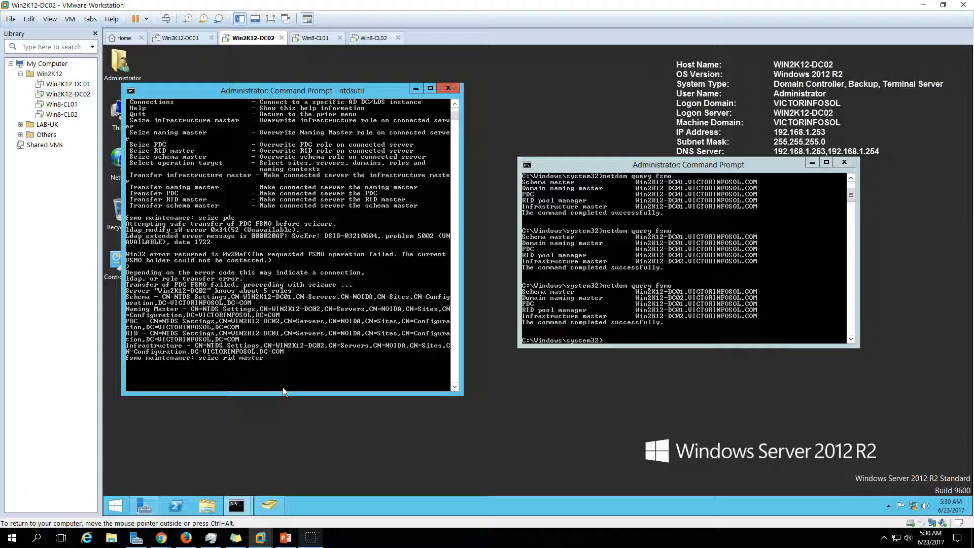
key(Return)
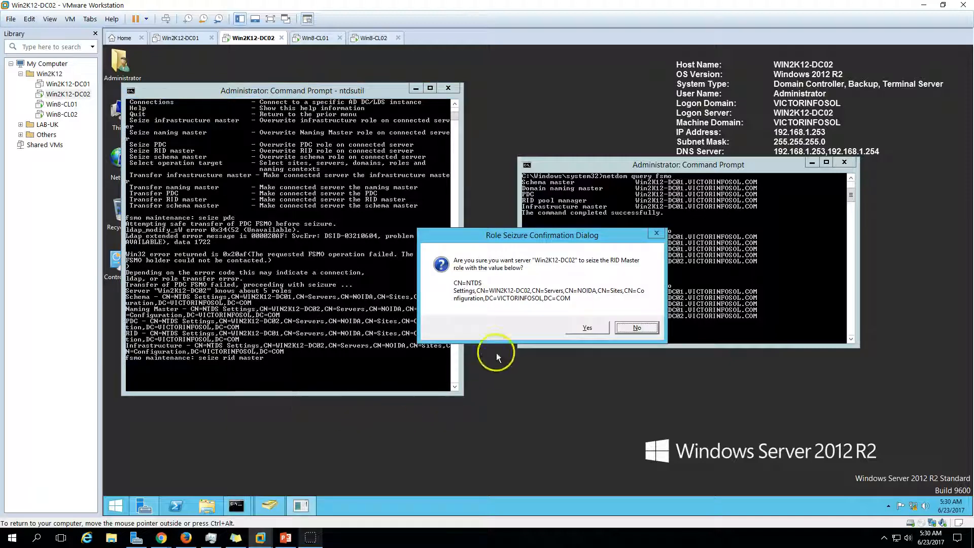
click(588, 329)
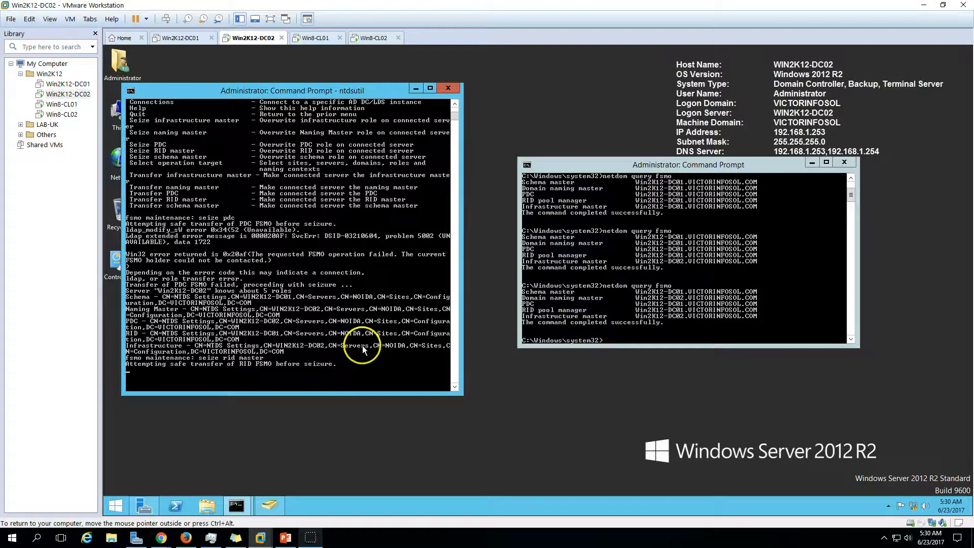
scroll(363, 346, down, 6)
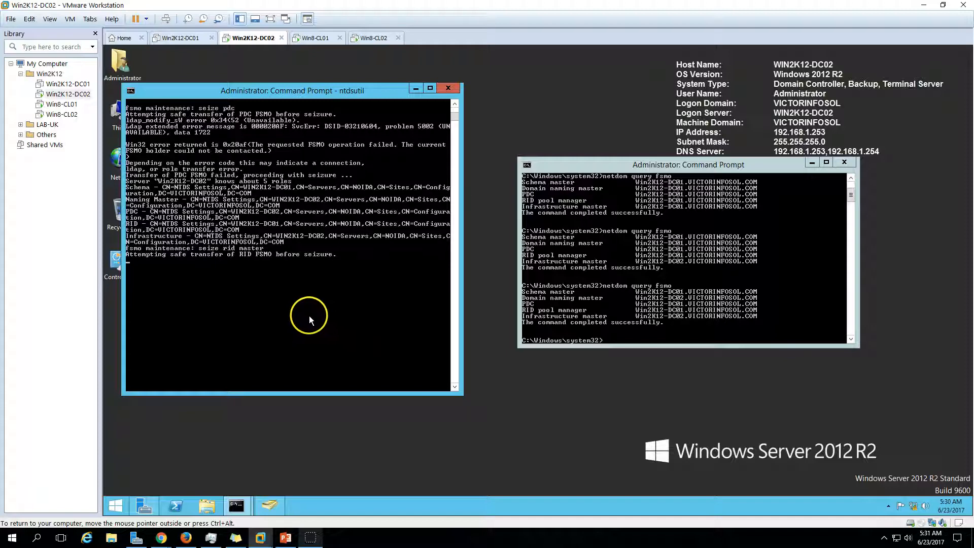
scroll(311, 314, down, 1)
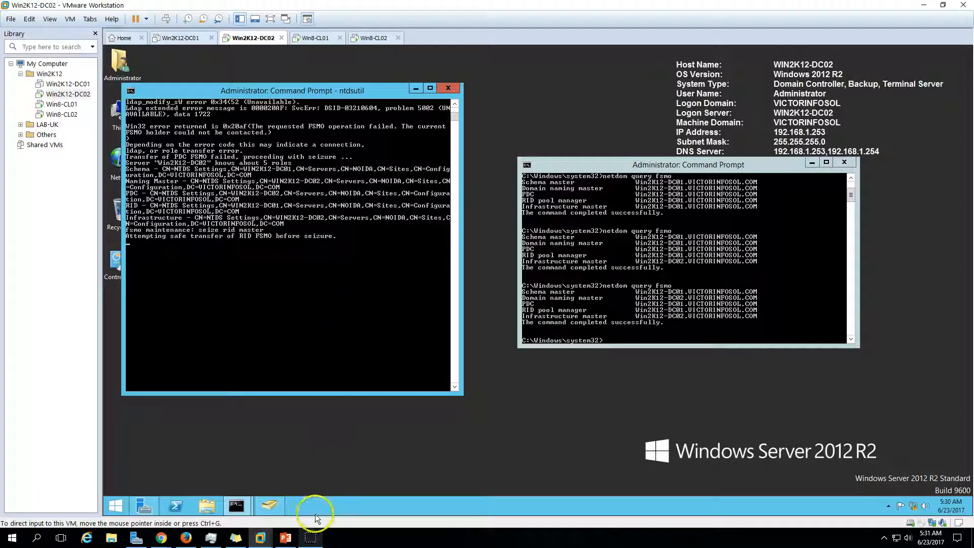
Rerun netdom query fsmo, now showing only the schema master on DC01
click(690, 294)
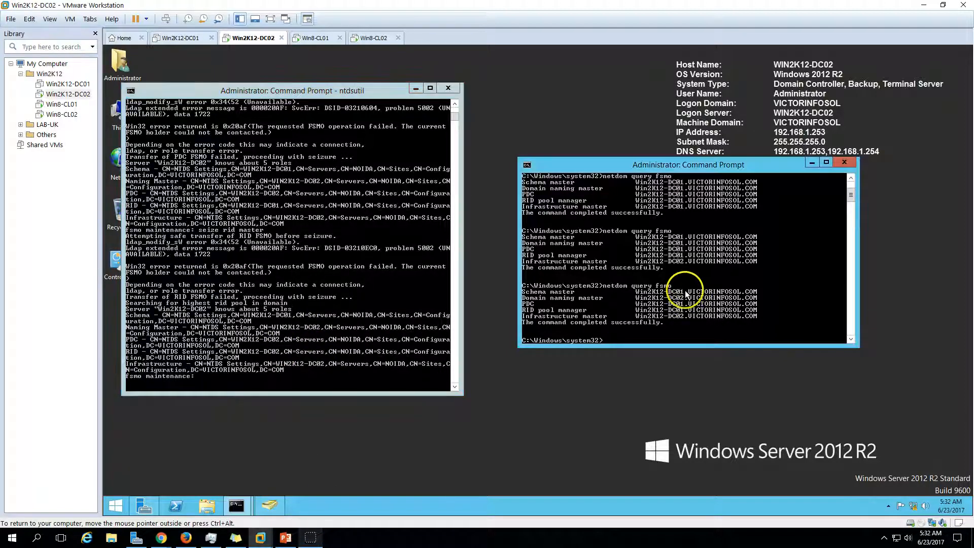
key(Up)
key(Return)
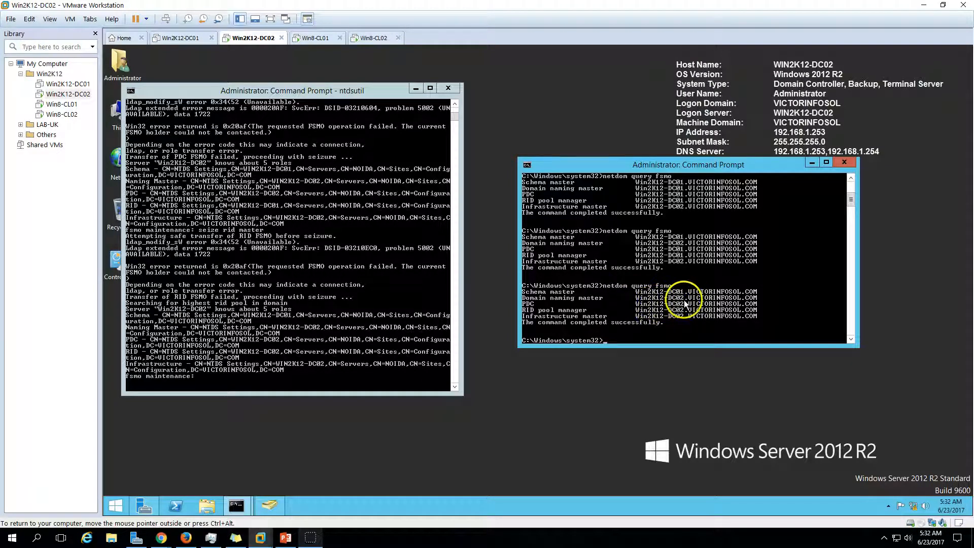
List the fsmo commands, then run 'seize schema master' and confirm the seizure for DC02
click(195, 293)
text(?)
key(Return)
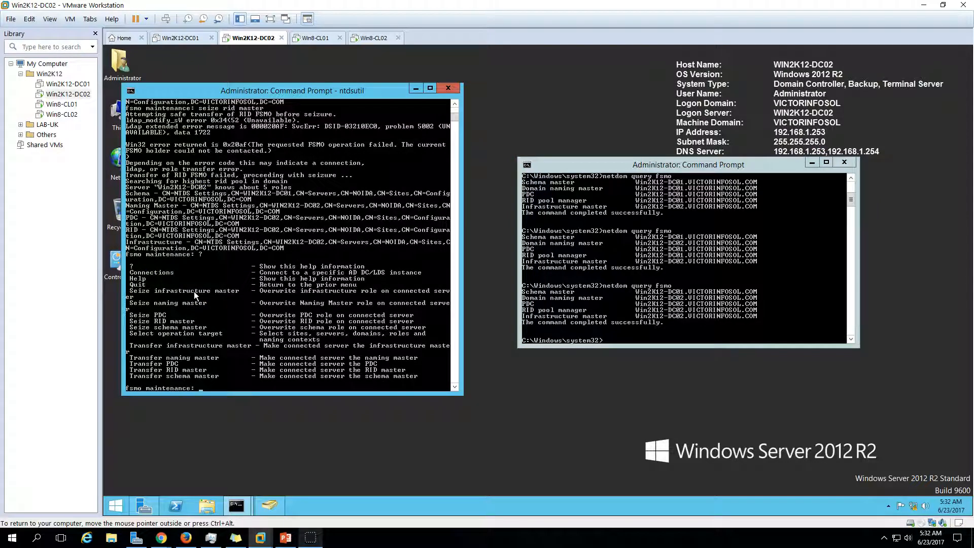
text(seize schema master)
key(Return)
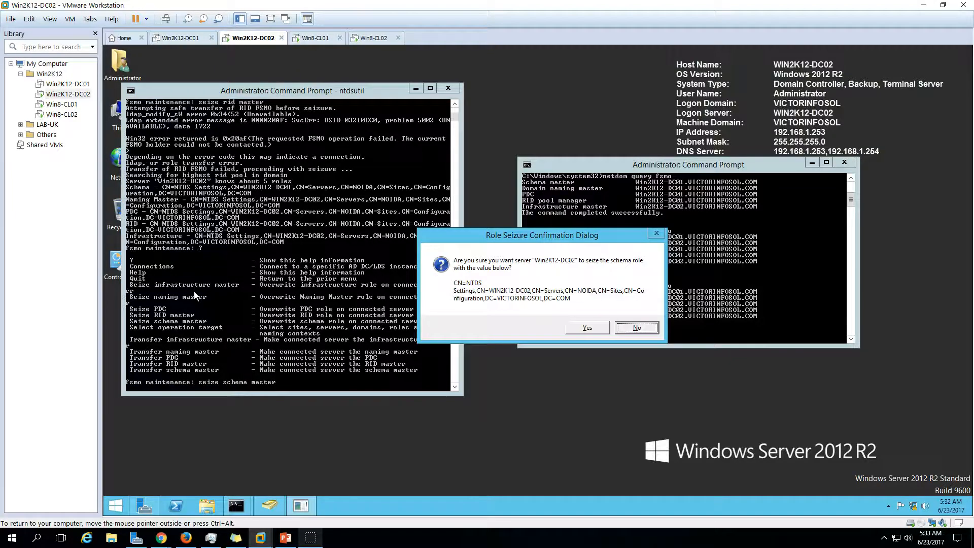
click(587, 328)
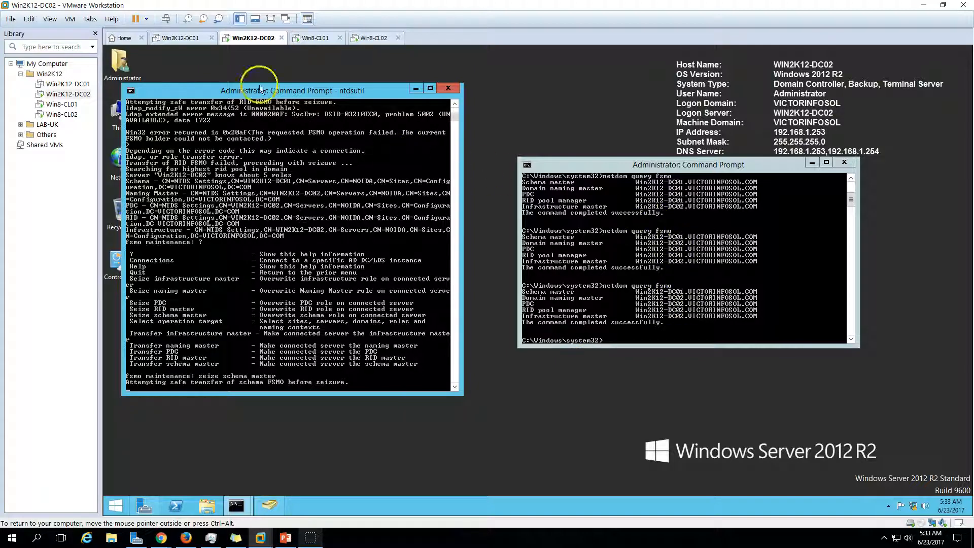
Check the DC01 VM, rearrange the consoles, and rerun netdom query fsmo showing all five roles on DC02
click(180, 41)
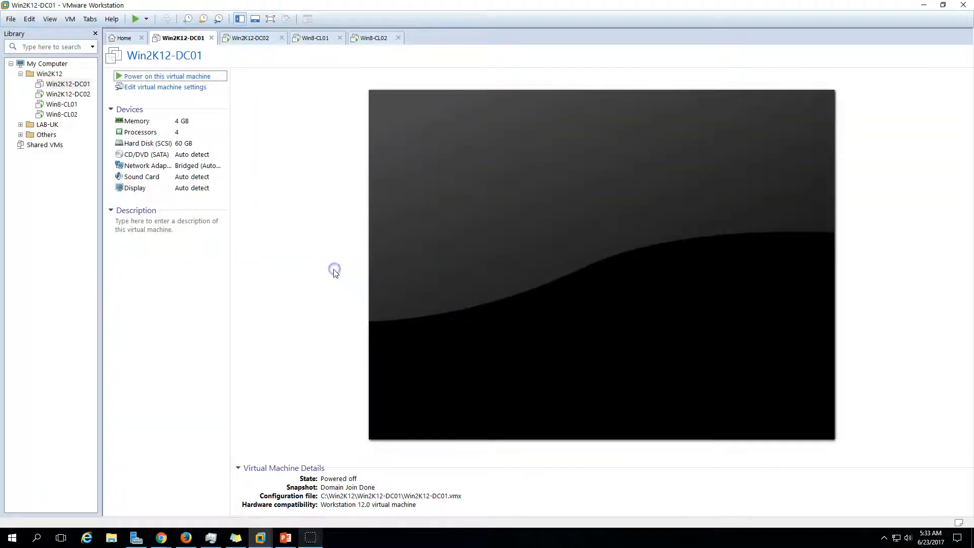
click(254, 40)
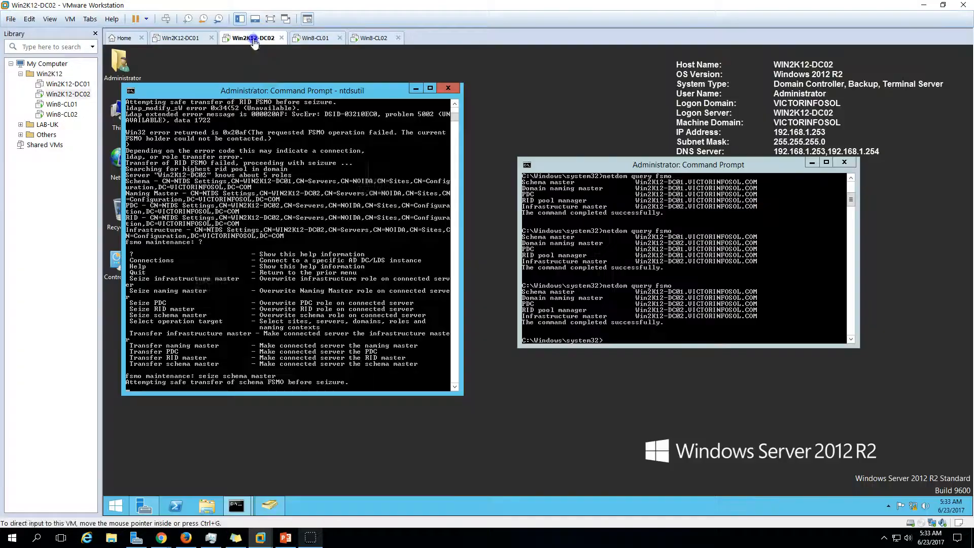
click(684, 211)
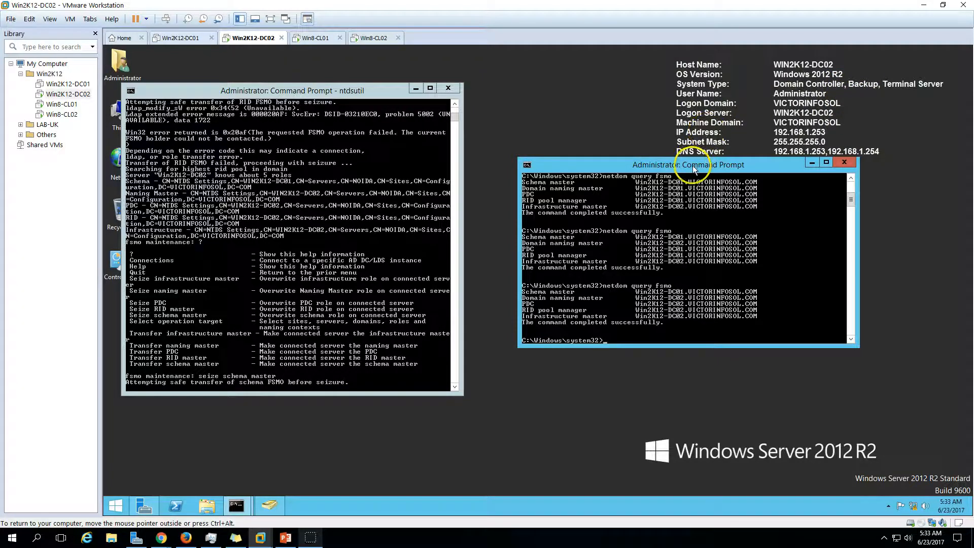
drag(692, 166, 710, 230)
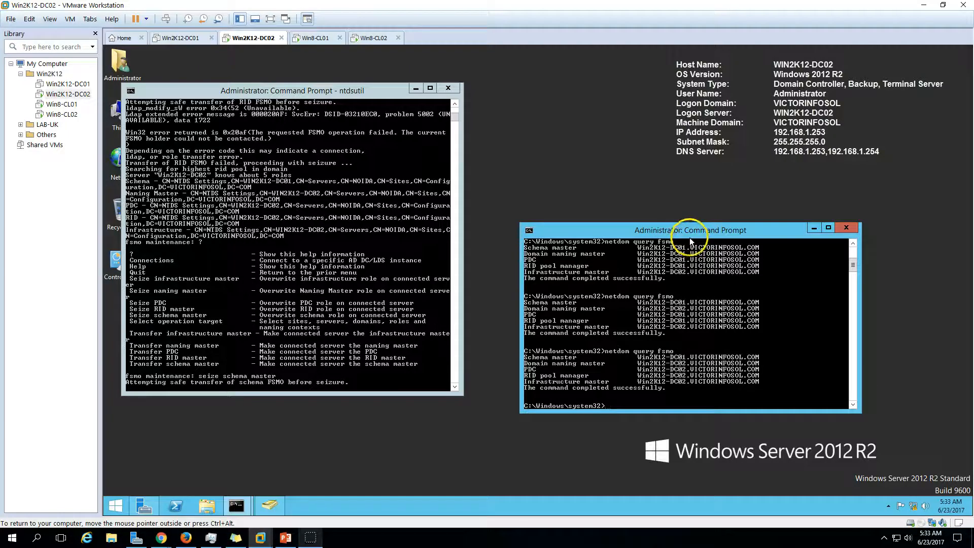
click(357, 335)
scroll(365, 327, down, 2)
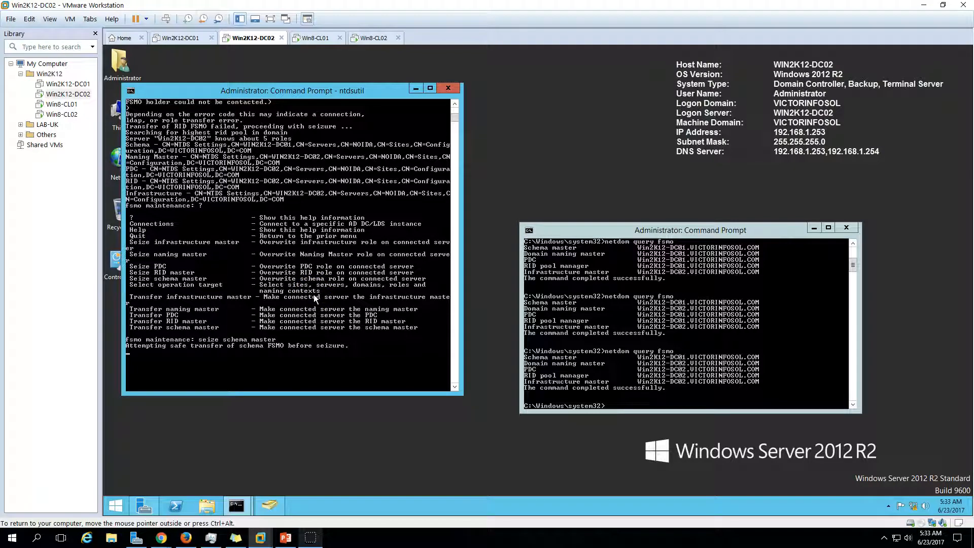
drag(670, 230, 639, 185)
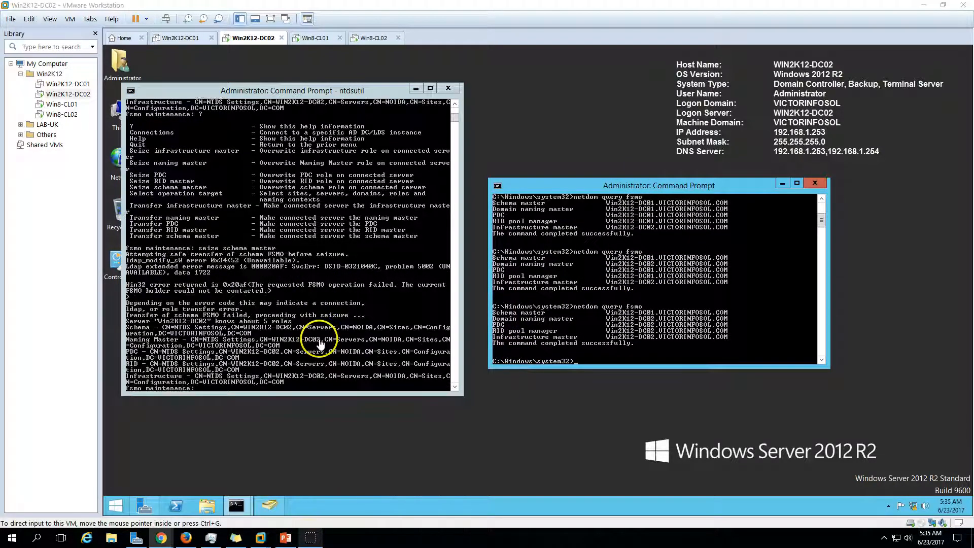
click(599, 317)
key(Up)
key(Return)
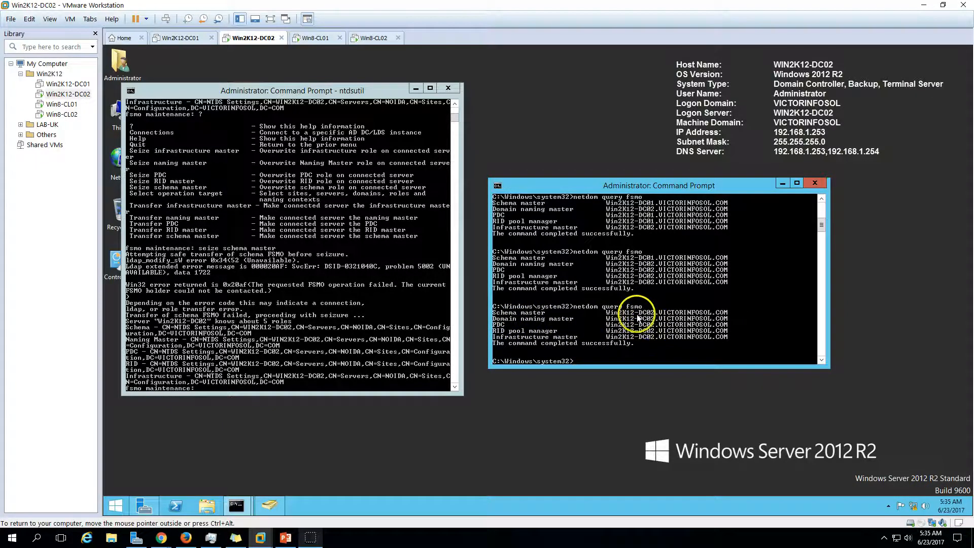
Close the ntdsutil console and launch Bginfo from the C:\BGInfo folder on DC02
click(448, 88)
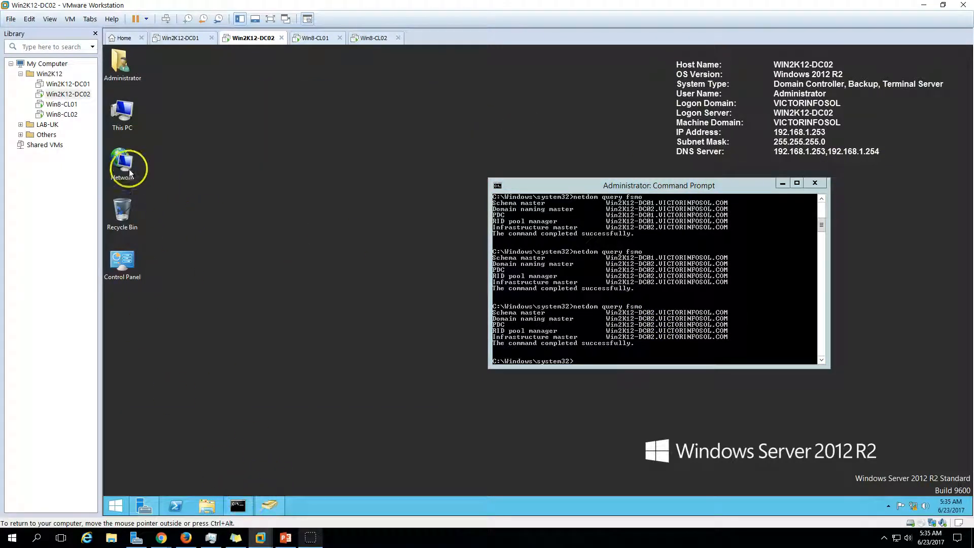
double_click(122, 112)
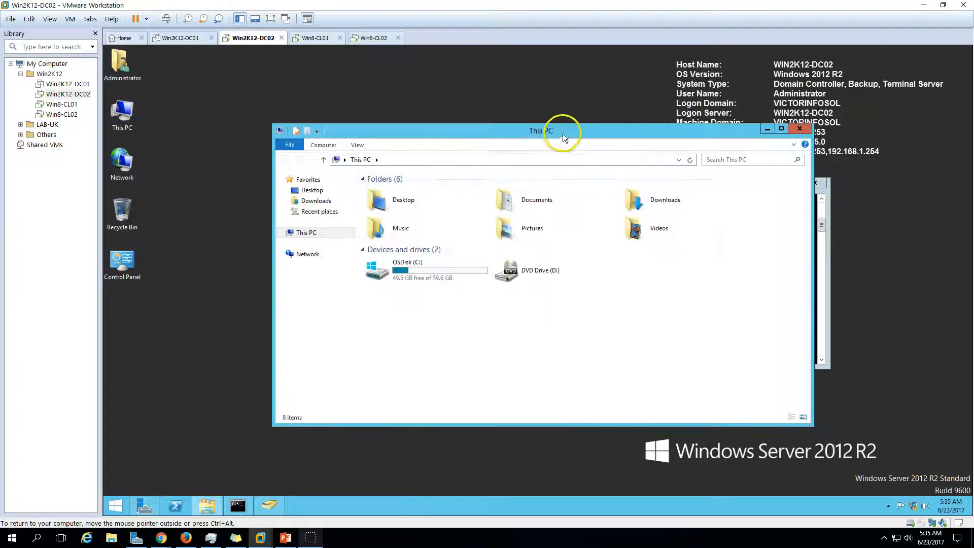
drag(562, 133, 427, 201)
double_click(284, 330)
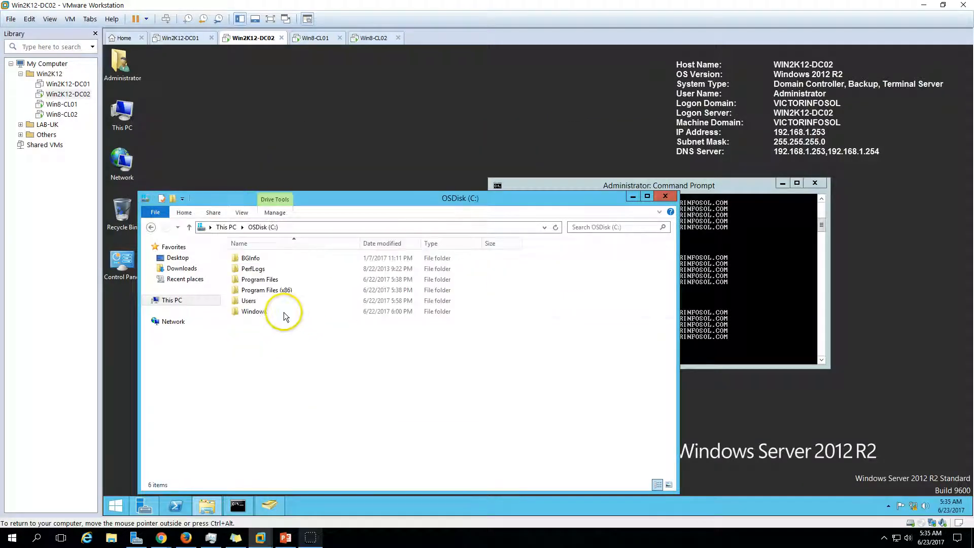
double_click(252, 257)
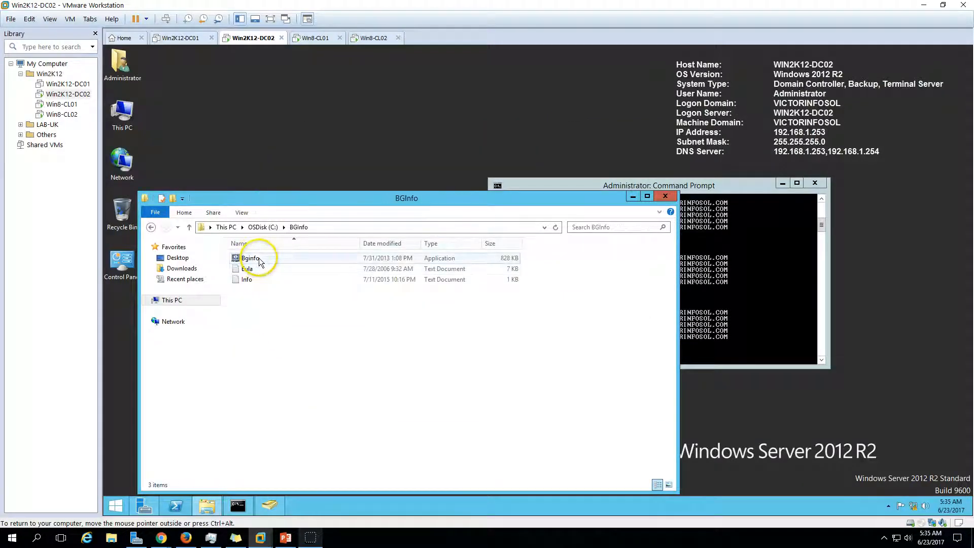
double_click(260, 261)
Apply BGInfo so DC02's desktop reads Domain Controller, Primary, Terminal Server, and close Explorer
click(620, 362)
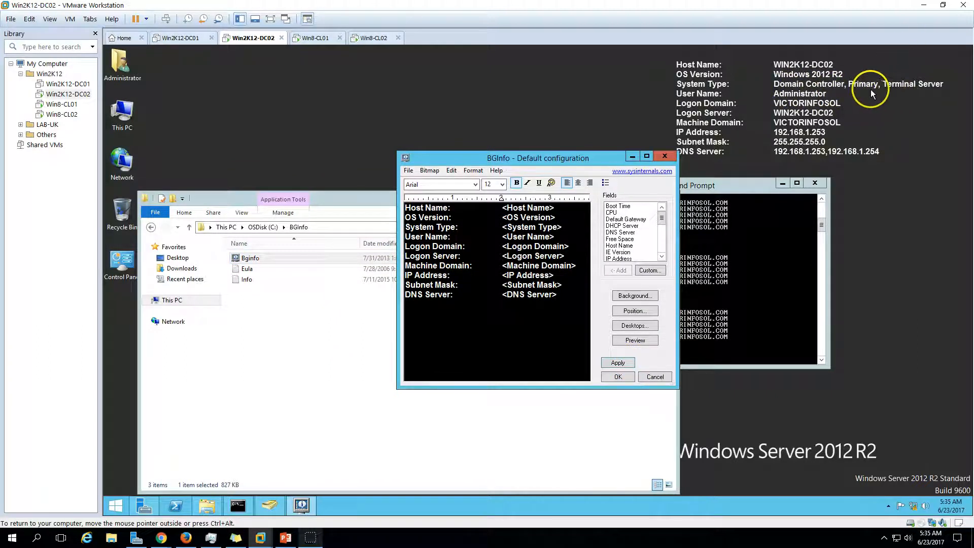
click(618, 377)
click(664, 196)
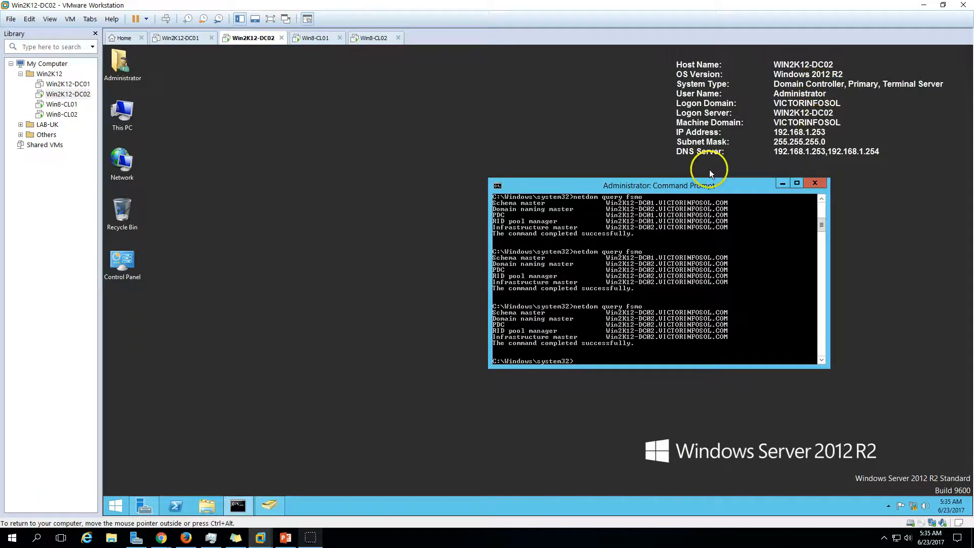
drag(695, 186, 622, 193)
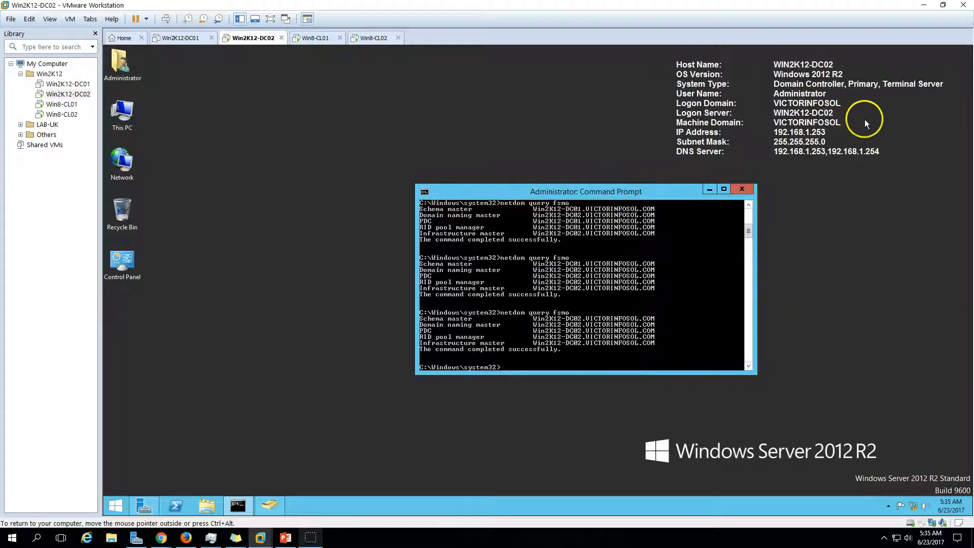
Refresh the Win8-CL01 desktop, then restart Win8-CL01 from the Start screen power options
click(320, 38)
right_click(384, 162)
click(409, 195)
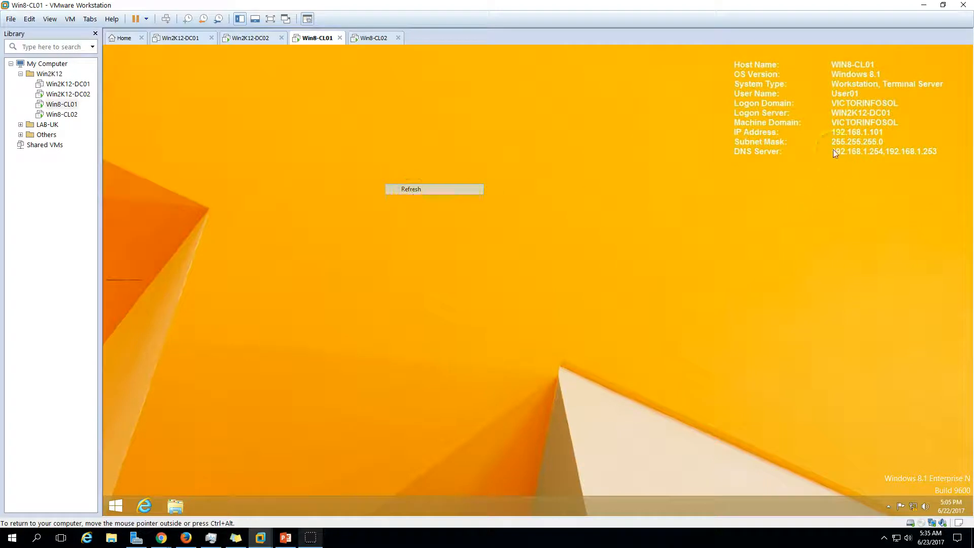
click(113, 507)
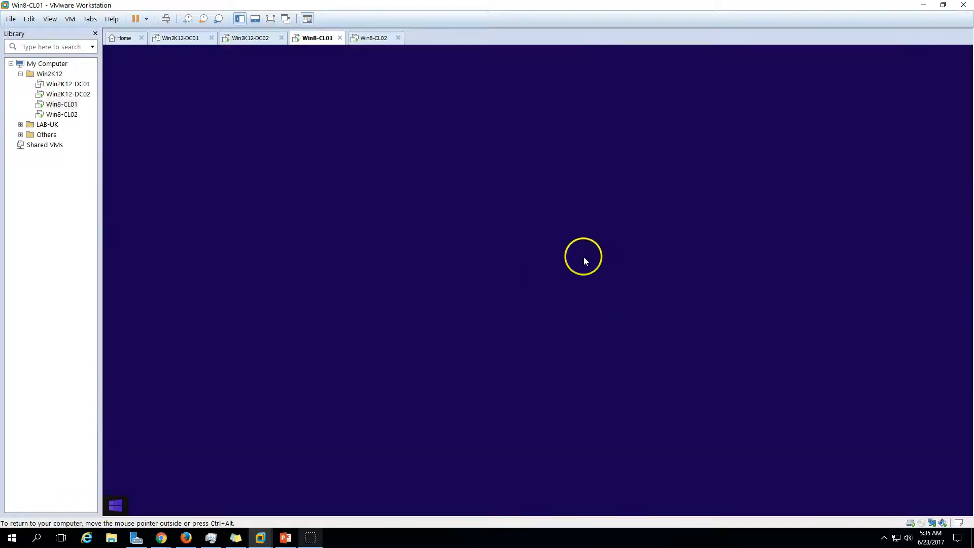
click(878, 85)
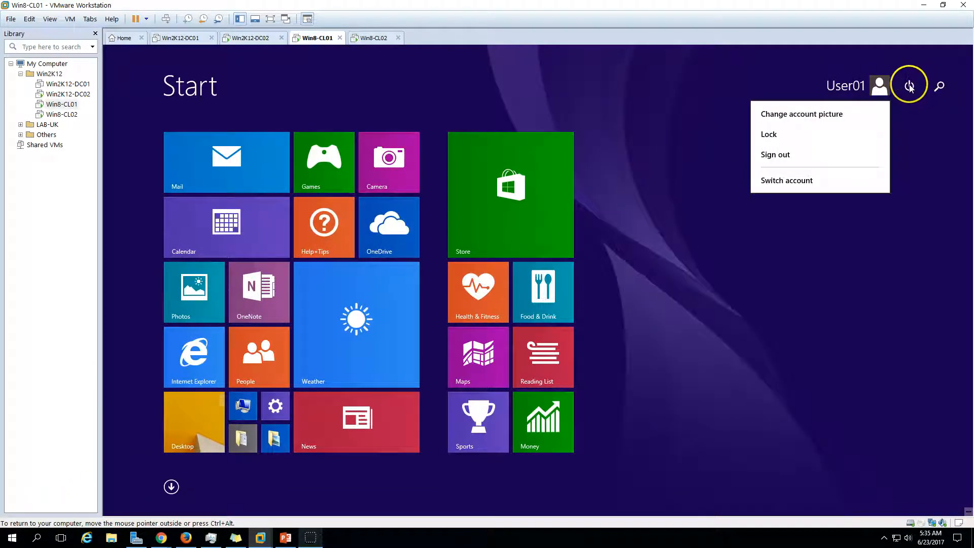
click(913, 84)
click(911, 86)
click(894, 155)
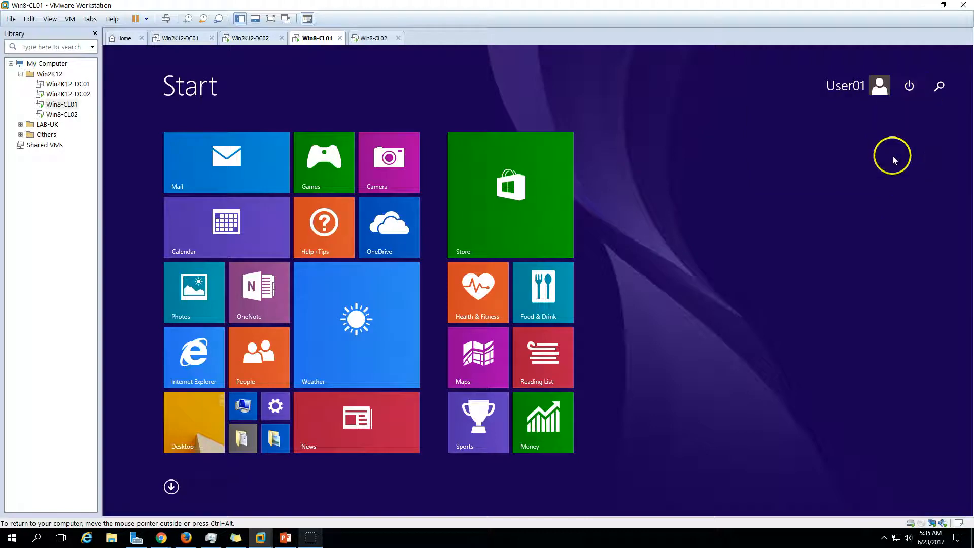
Restart the Win8-CL02 virtual machine from its Start screen
click(365, 38)
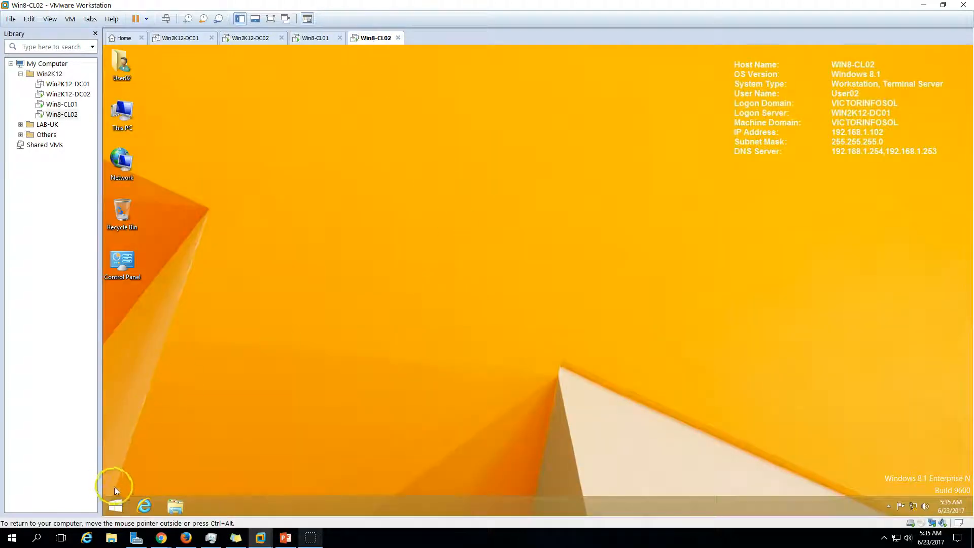
click(115, 505)
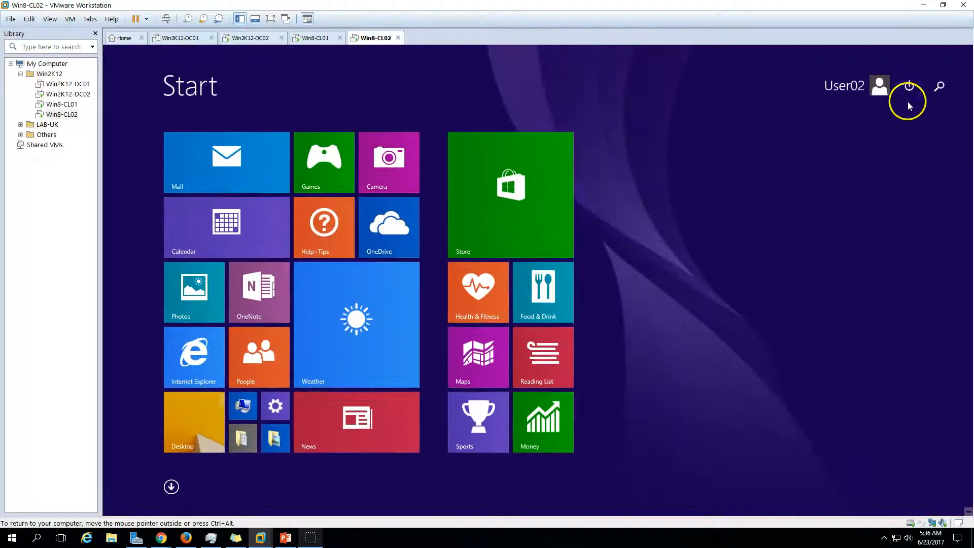
click(909, 86)
click(903, 153)
Back on Win8-CL01, pass the lock screen and sign in with the domain user's password
click(311, 38)
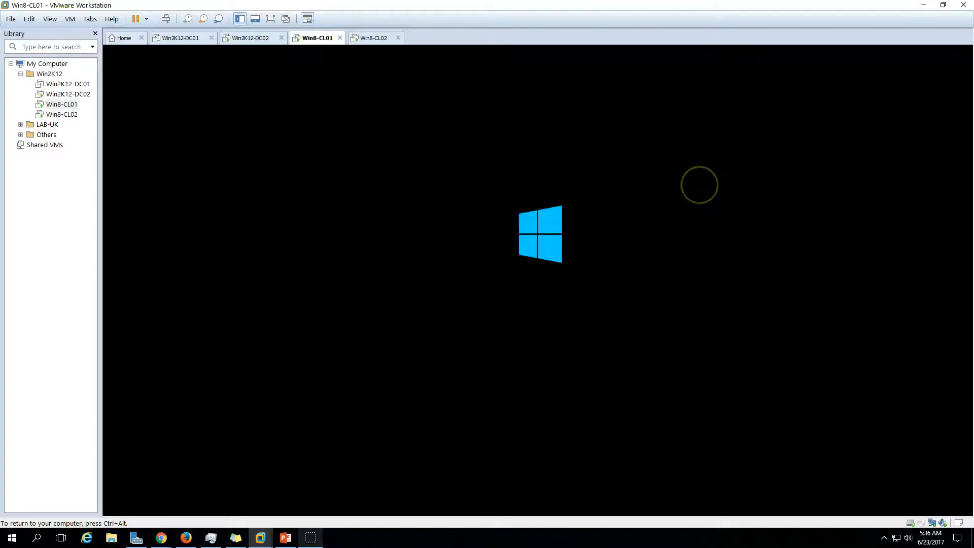
click(700, 185)
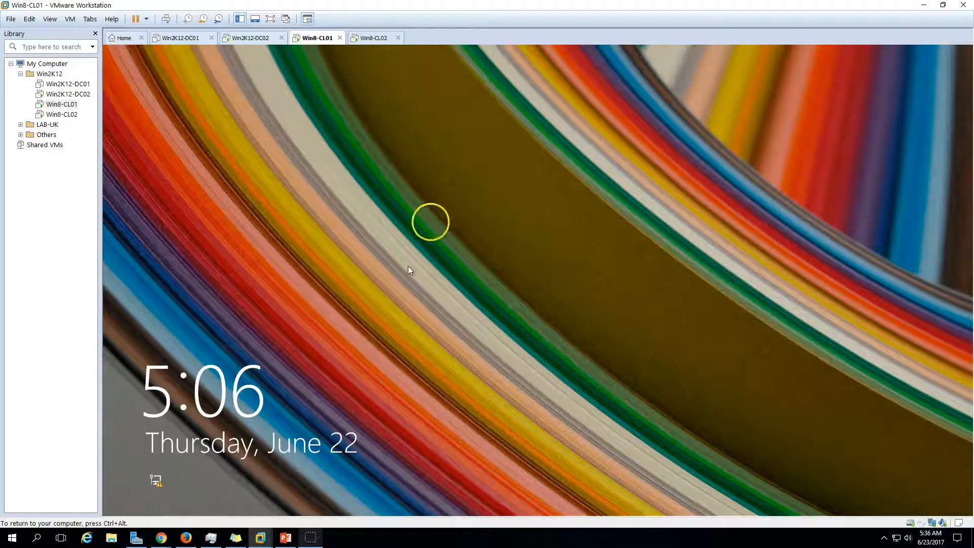
click(547, 419)
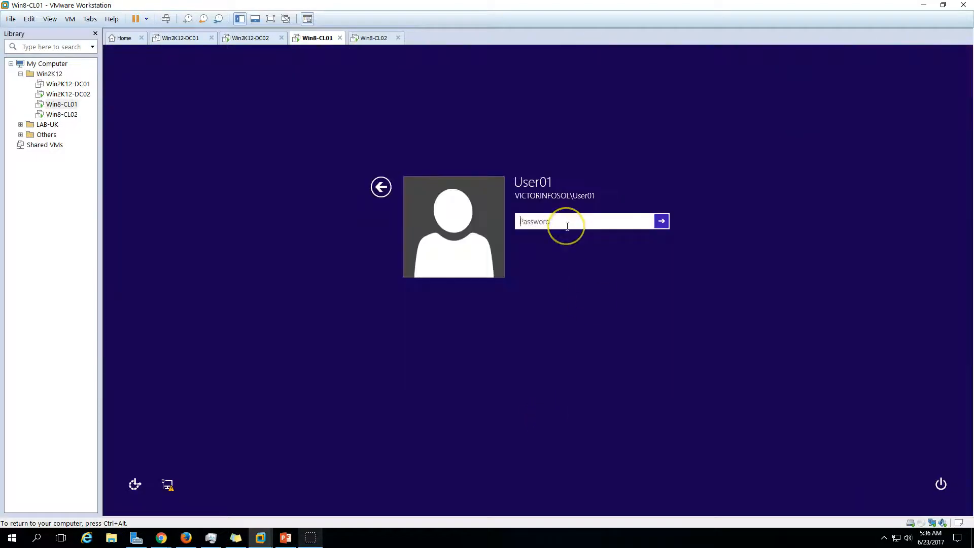
text(Pa)
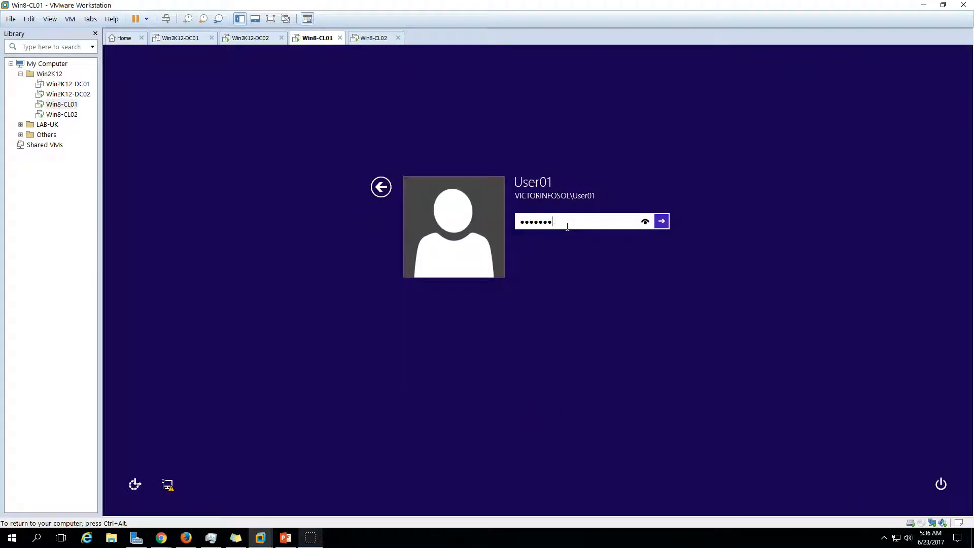
key(Return)
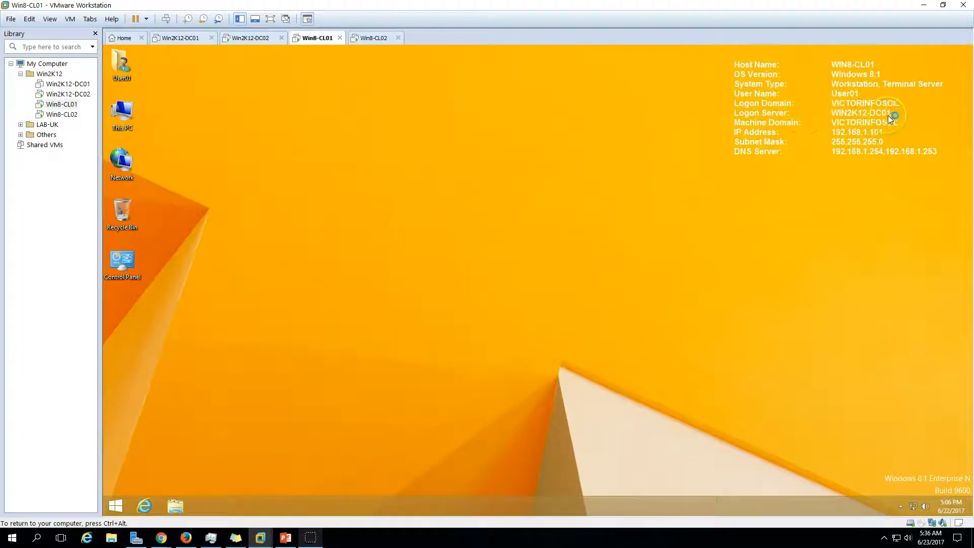
Run Bginfo from C:\BGInfo on Win8-CL01 and apply it, showing logon server WIN2K12-DC01 and both DNS servers
double_click(133, 118)
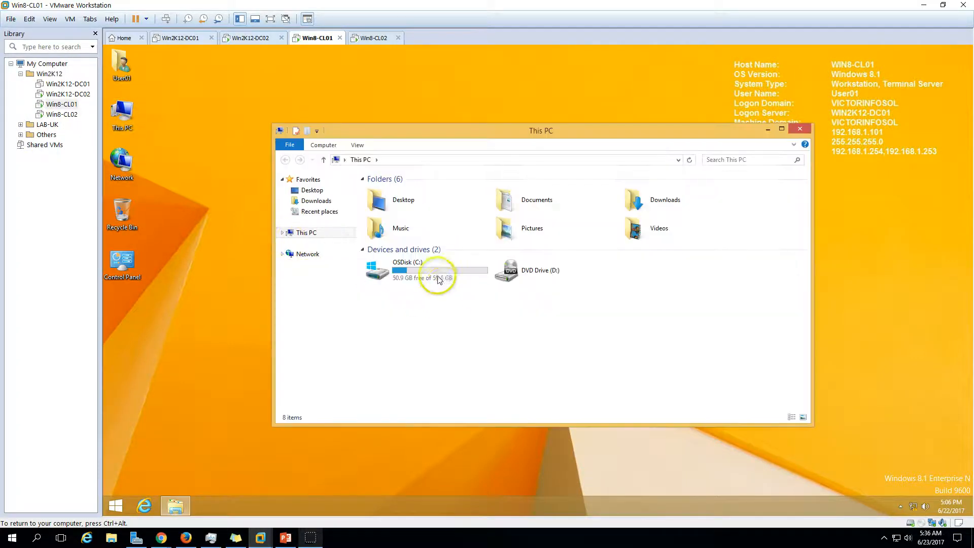
double_click(435, 272)
click(389, 192)
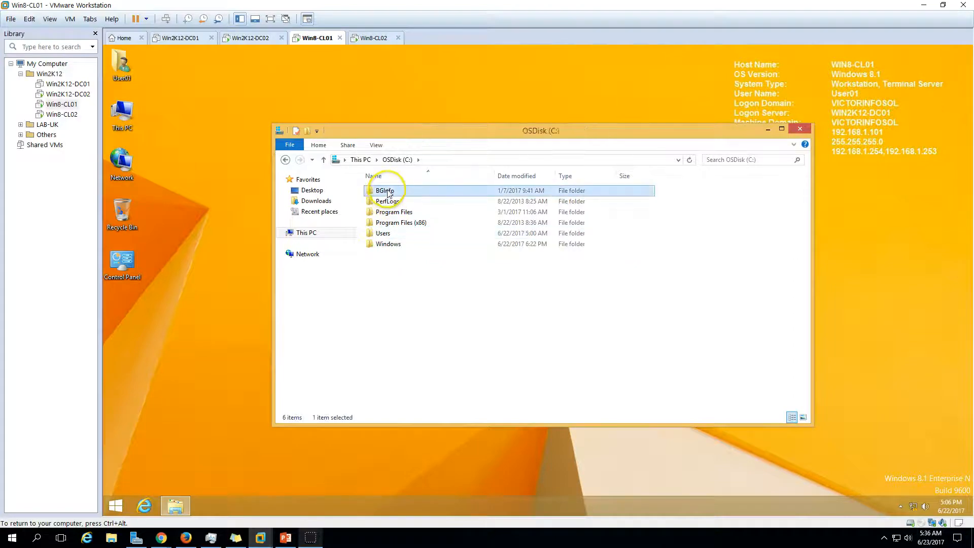
double_click(388, 192)
double_click(388, 192)
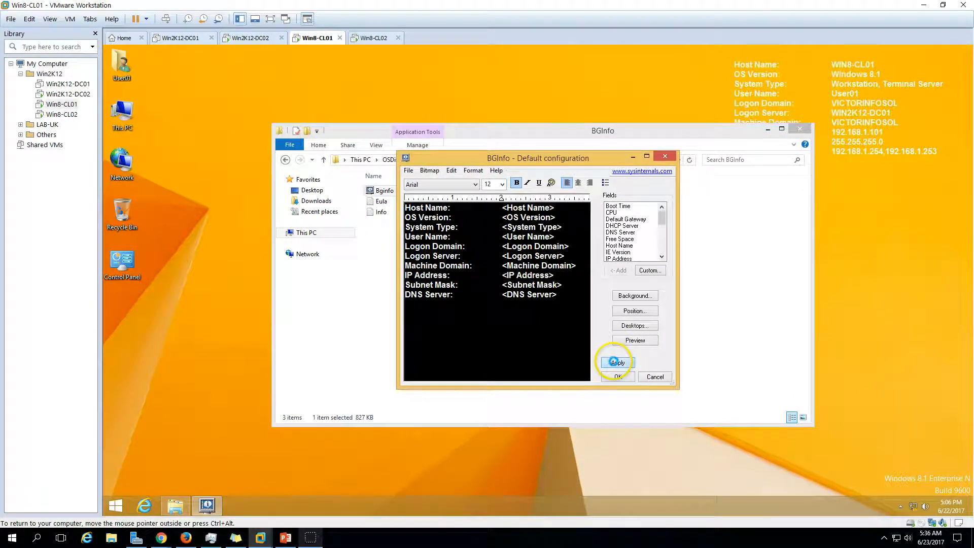
click(614, 362)
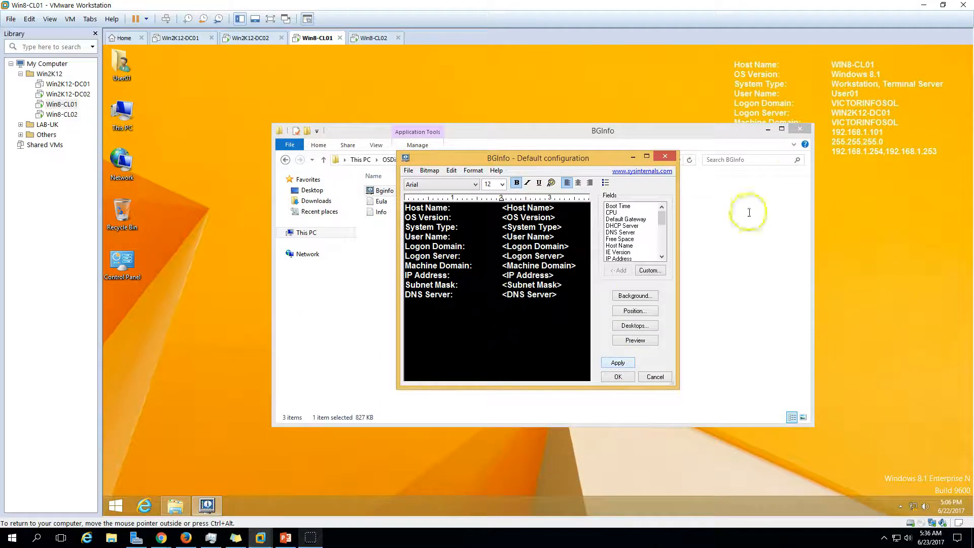
click(796, 136)
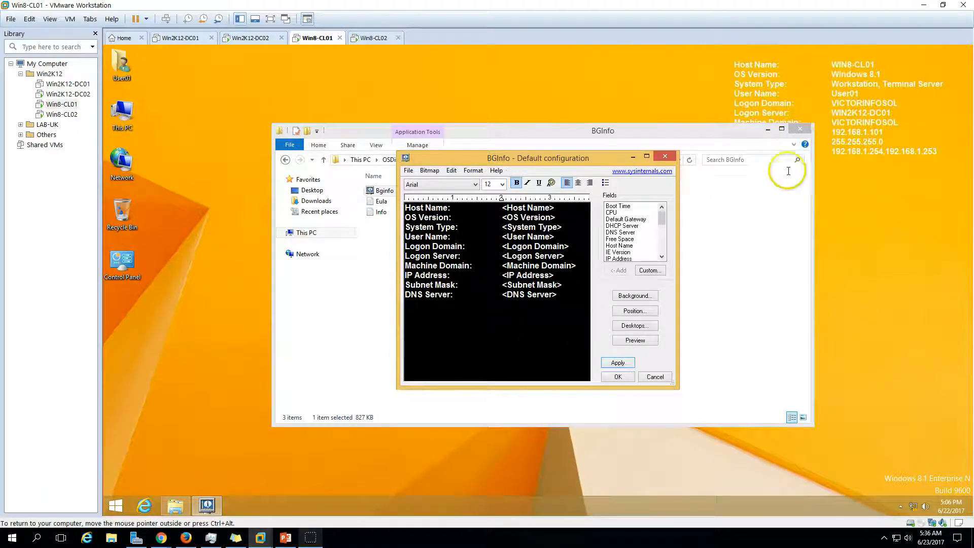
click(616, 380)
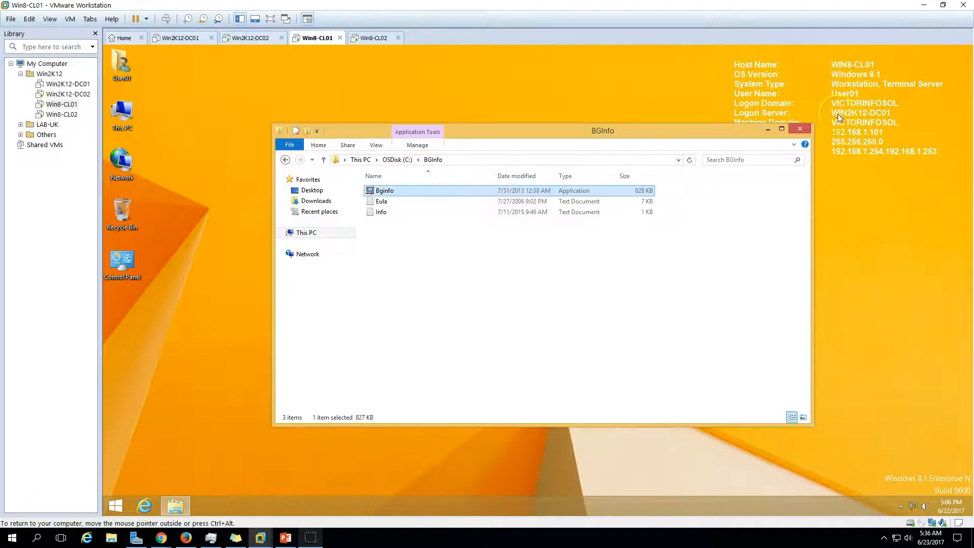
click(800, 129)
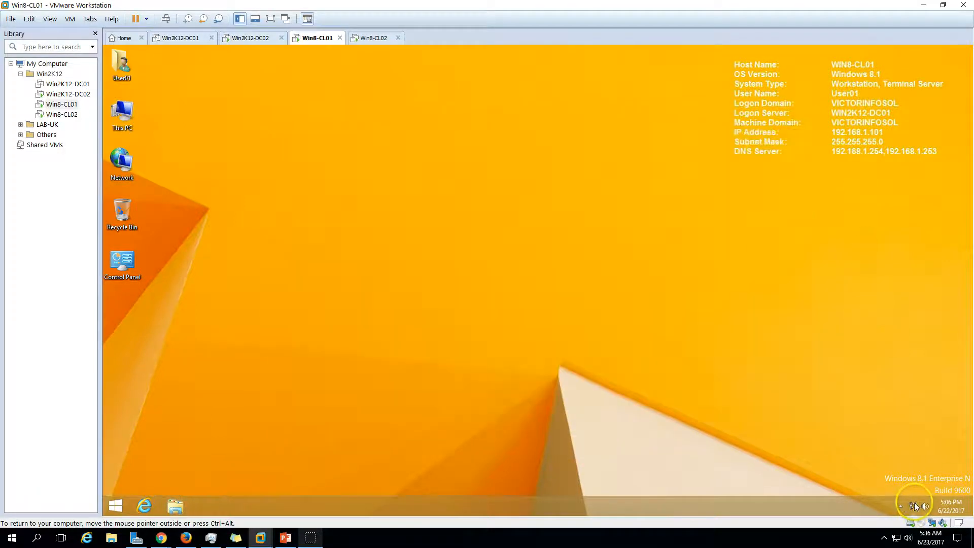
Open Win8-CL01's Ethernet0 adapter properties via Network and Sharing Center, approving the administrator credentials
right_click(913, 505)
click(911, 499)
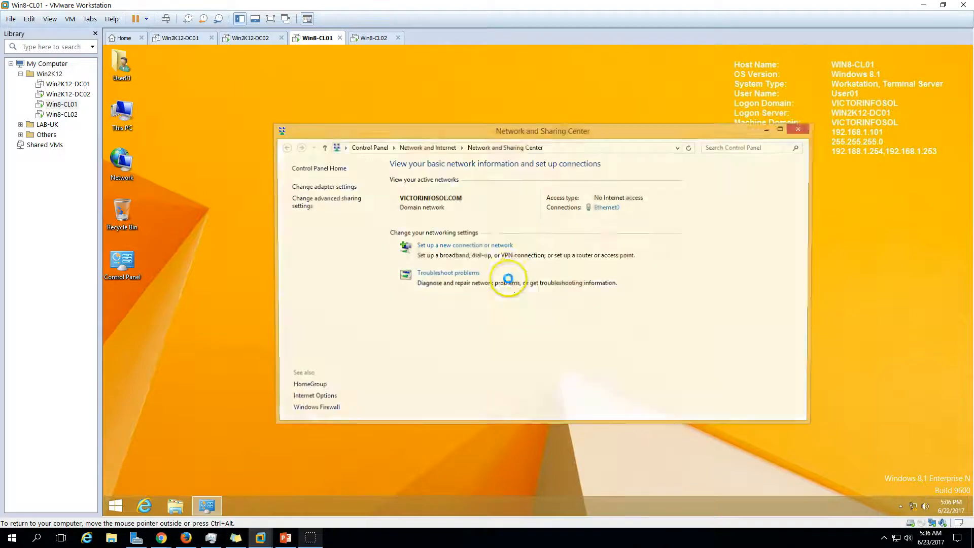
click(608, 208)
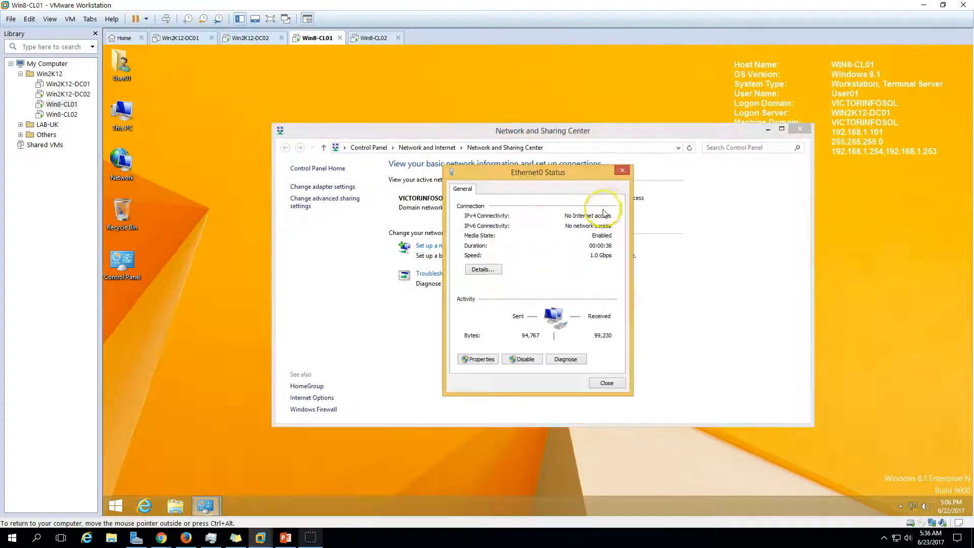
click(480, 360)
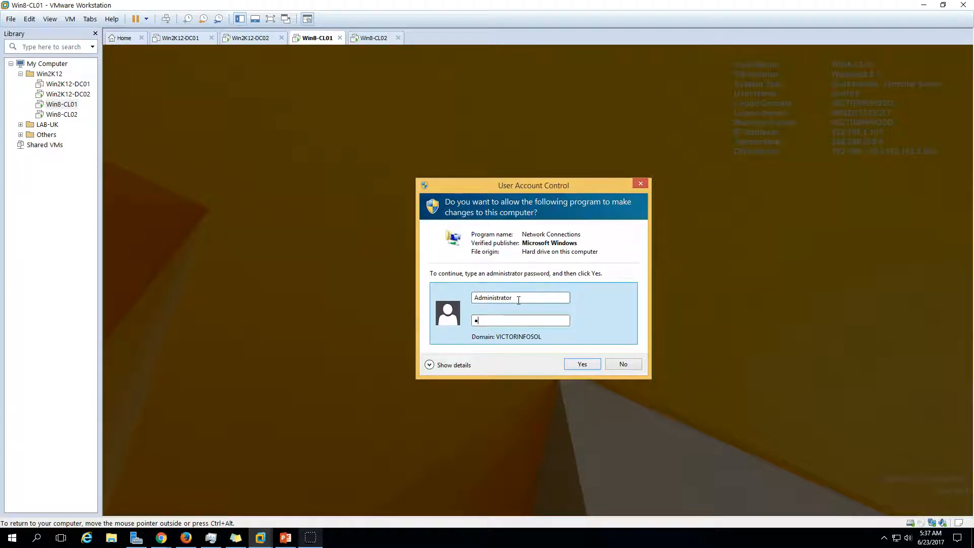
key(Return)
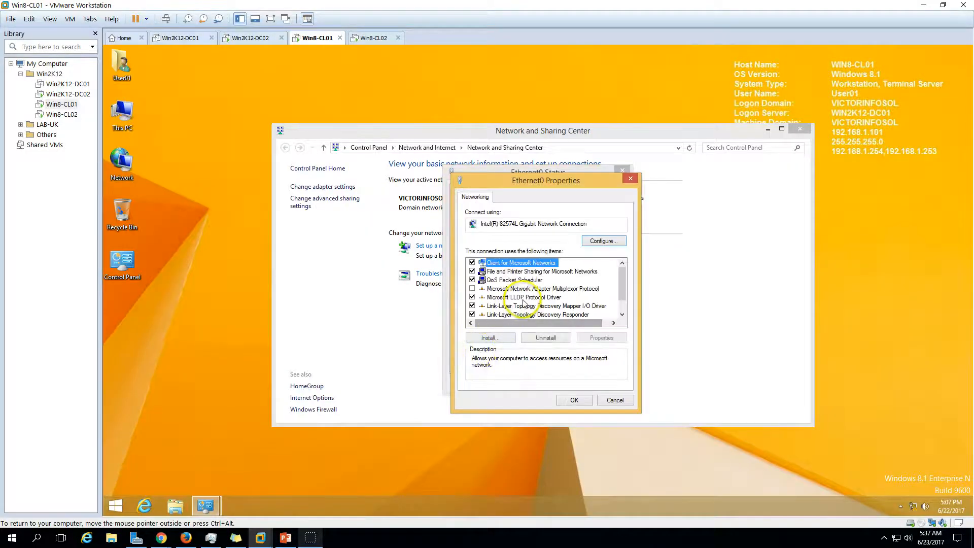
In IPv4 advanced DNS settings, remove the 192.168.1.254 DNS server
scroll(543, 320, down, 2)
click(583, 314)
click(602, 337)
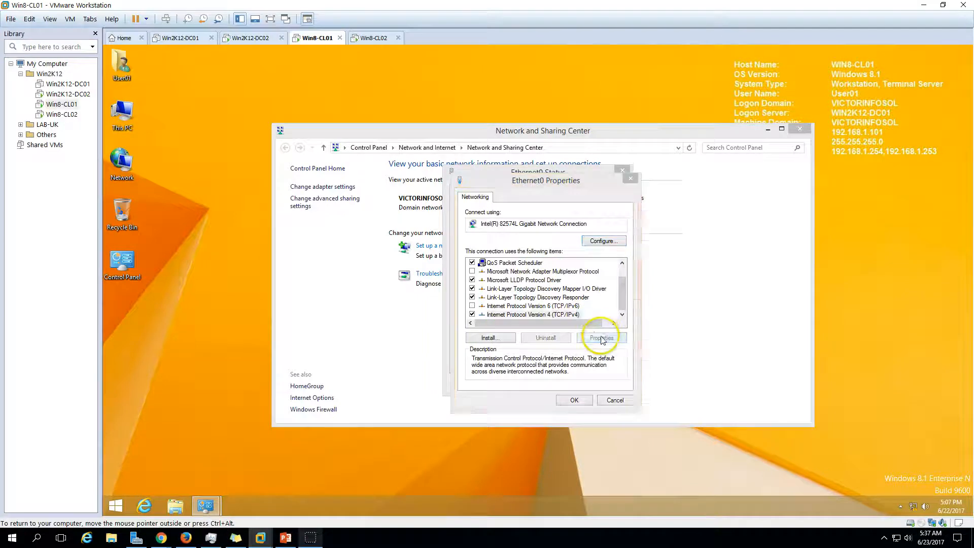
click(639, 410)
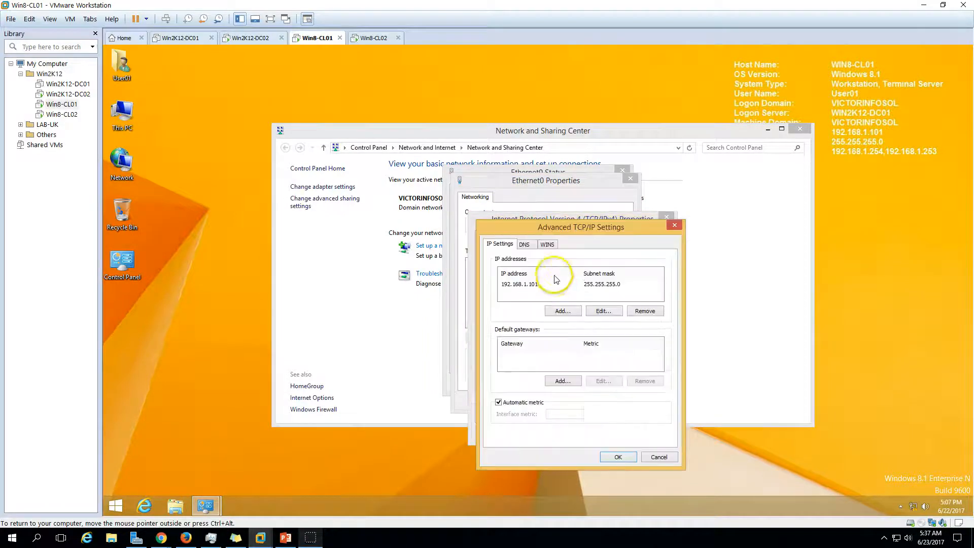
click(526, 245)
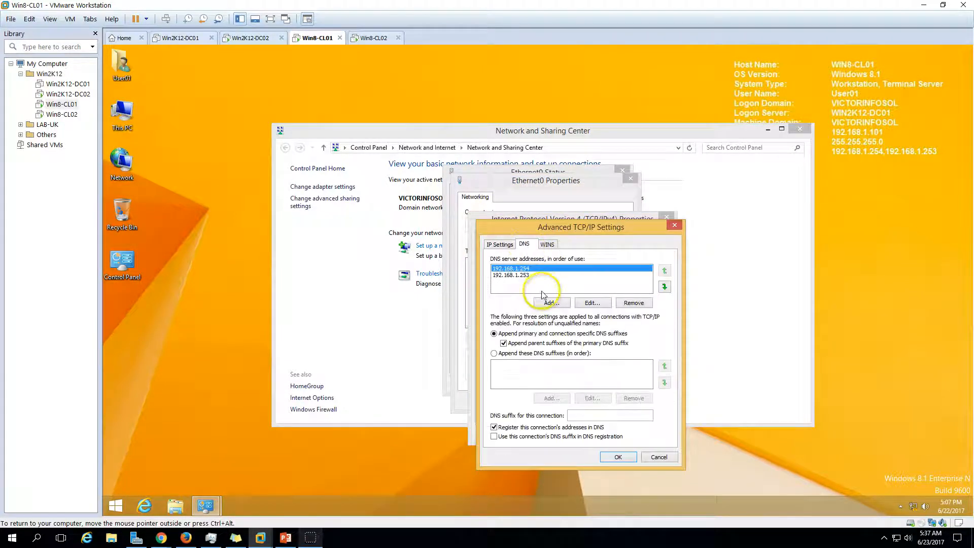
click(632, 303)
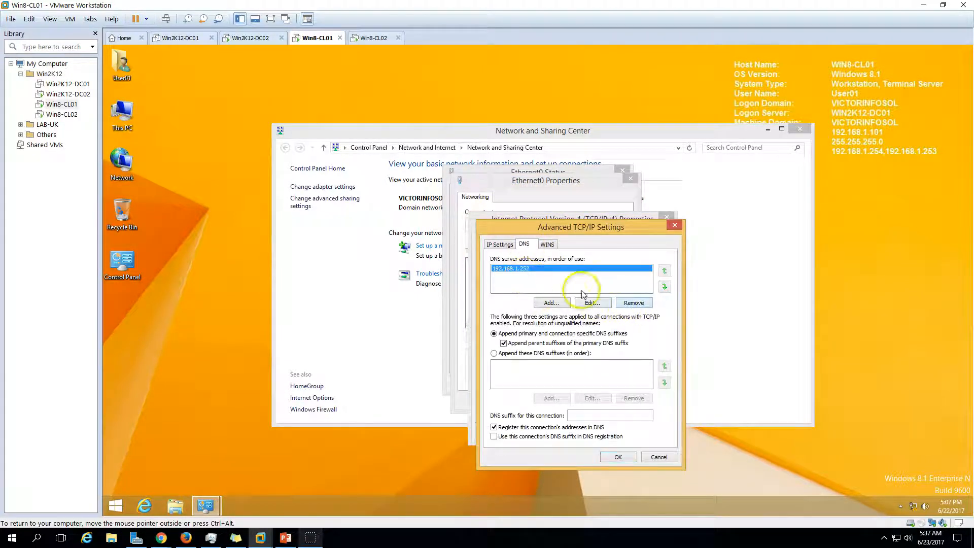
click(622, 457)
click(646, 431)
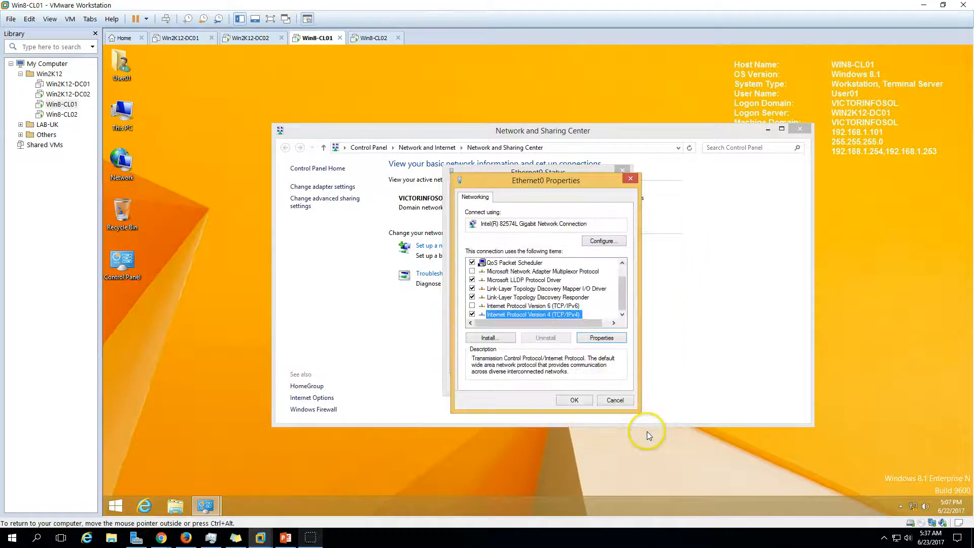
Recheck the DNS list so only 192.168.1.253 remains, confirm, and close the network windows
click(601, 339)
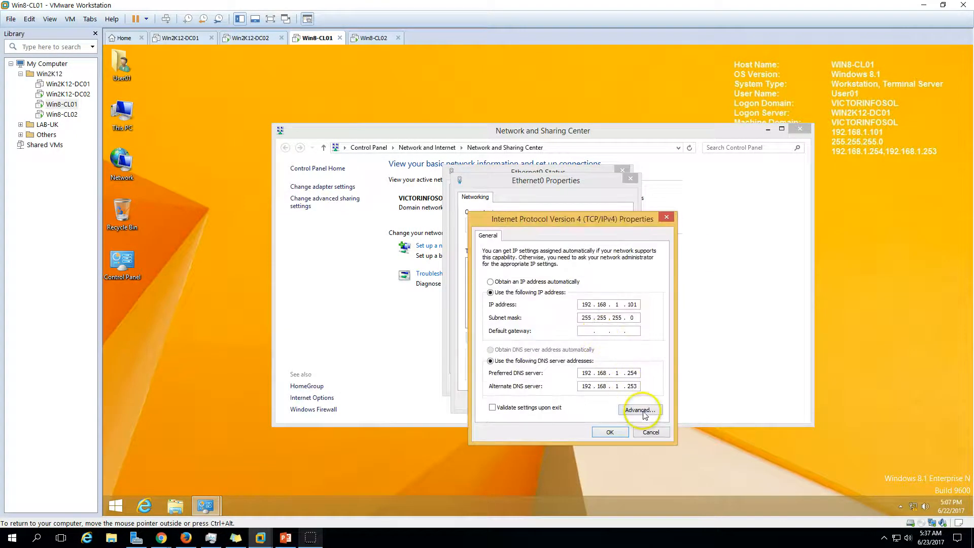
click(639, 410)
click(525, 244)
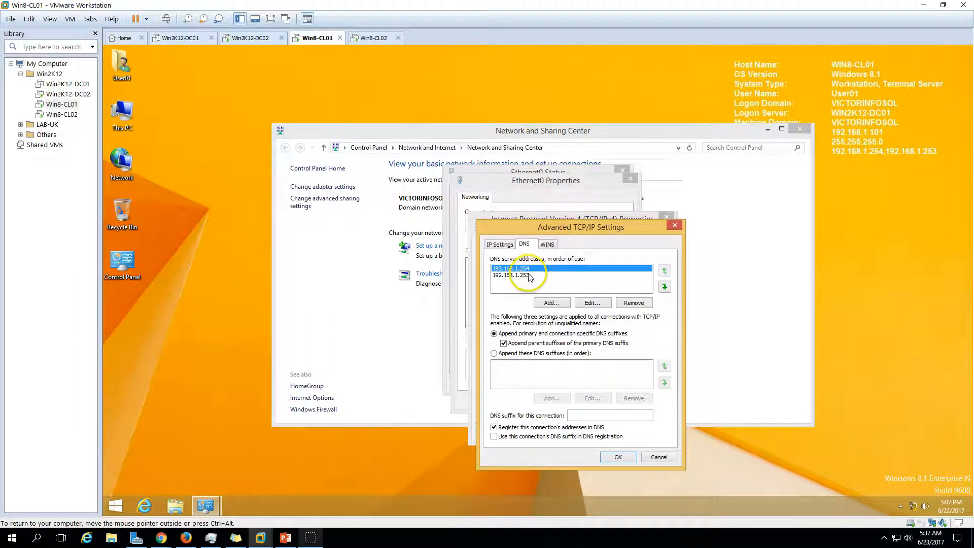
click(530, 275)
click(528, 269)
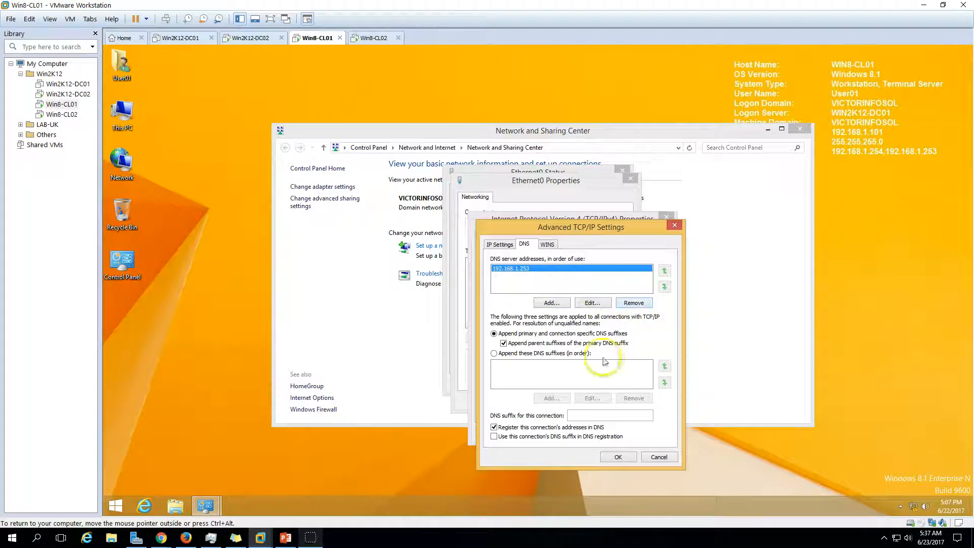
click(618, 457)
click(609, 432)
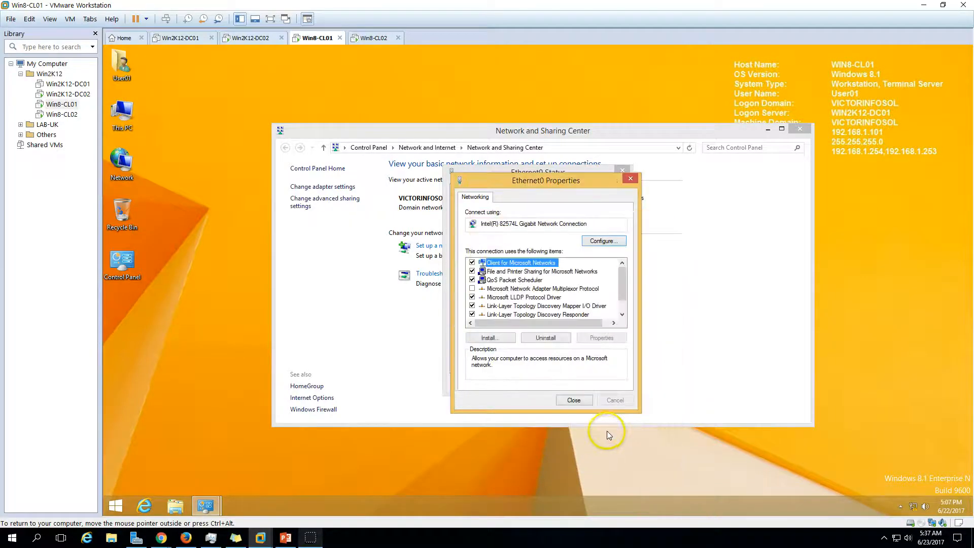
click(577, 401)
click(607, 384)
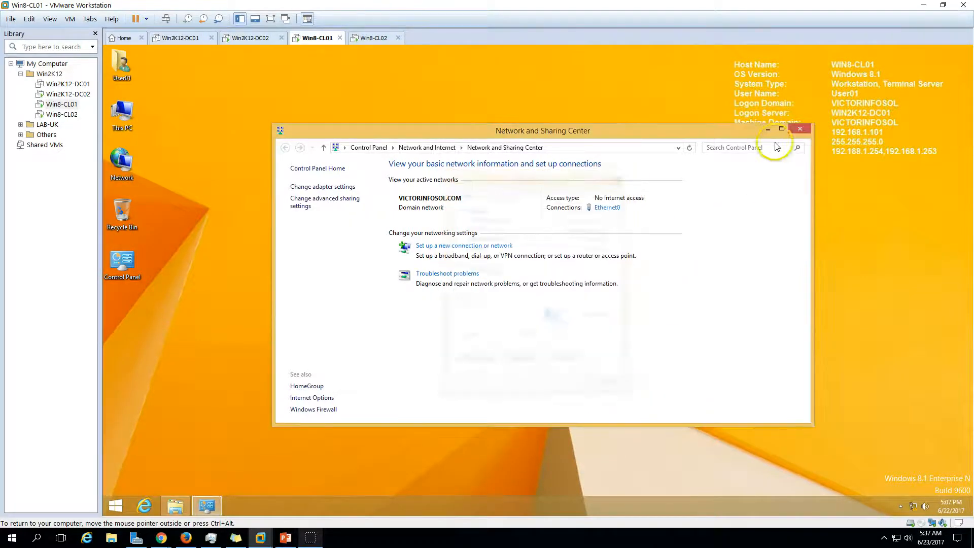
click(800, 129)
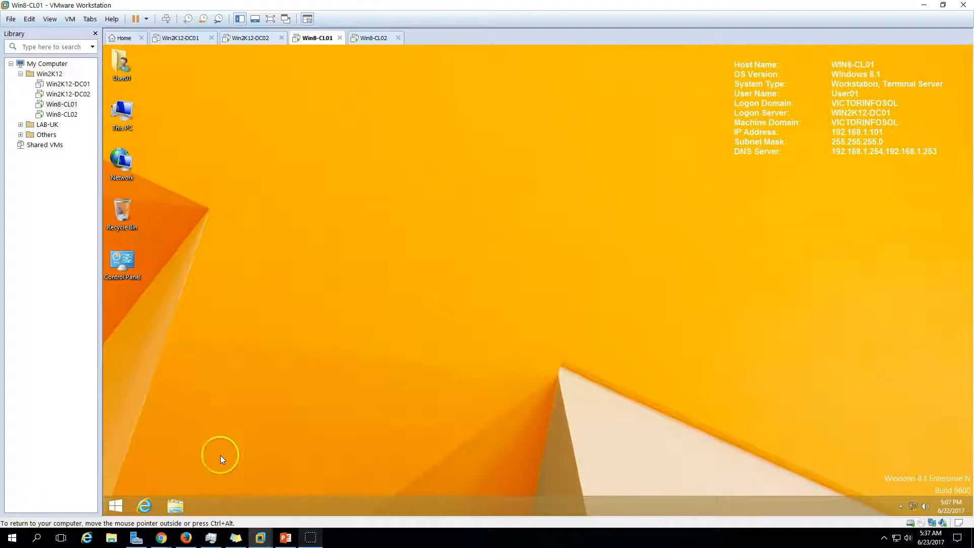
Re-apply BGInfo from C:\BGInfo on Win8-CL01 so its overlay lists only DNS server 192.168.1.253
double_click(136, 104)
double_click(435, 278)
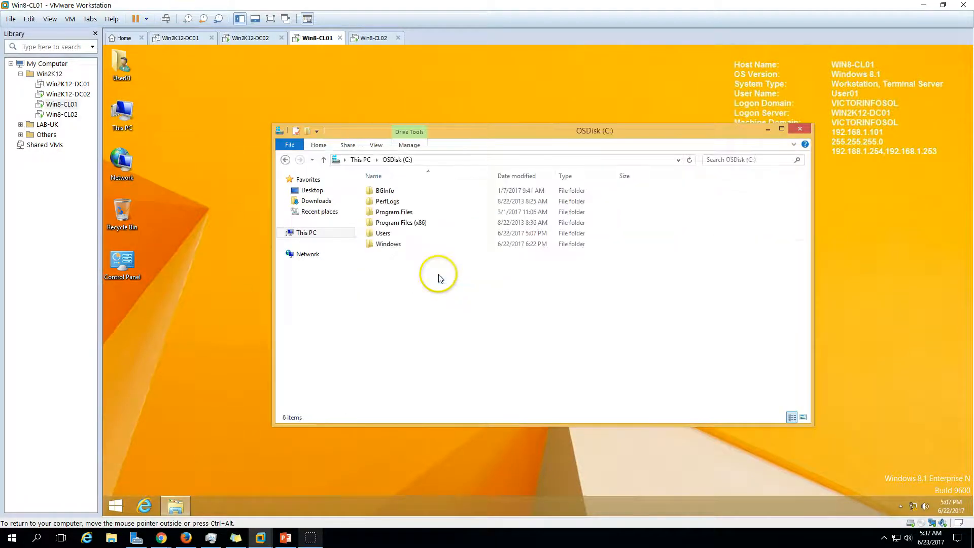
double_click(388, 190)
double_click(393, 192)
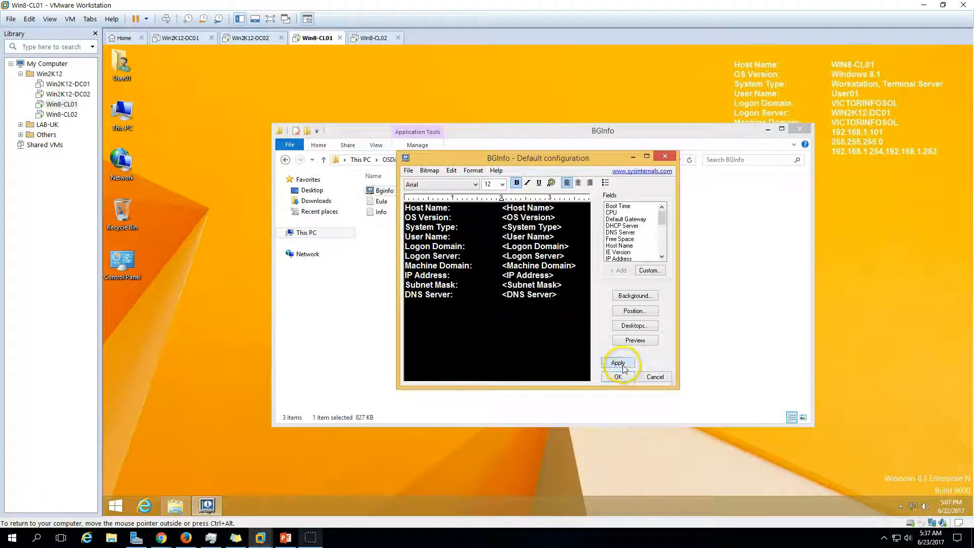
click(624, 364)
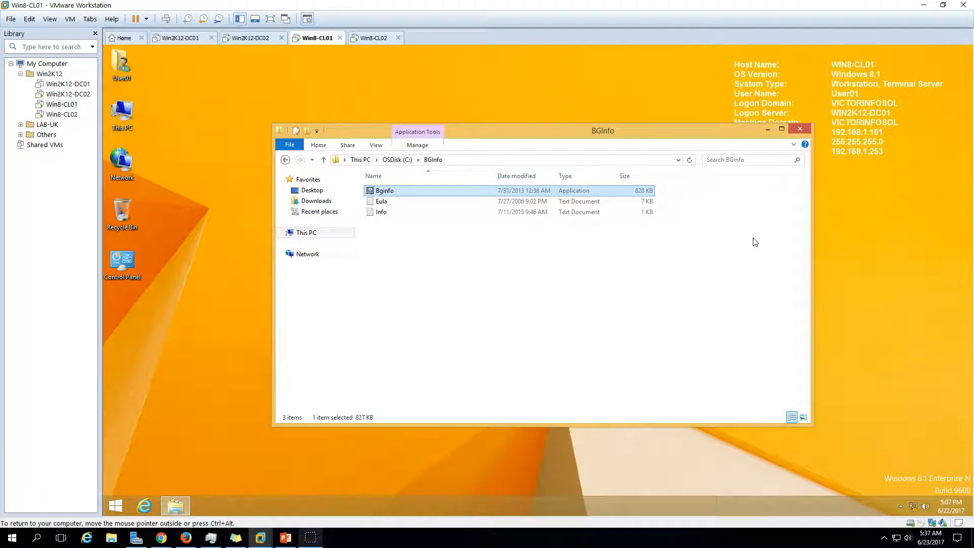
click(893, 114)
click(795, 131)
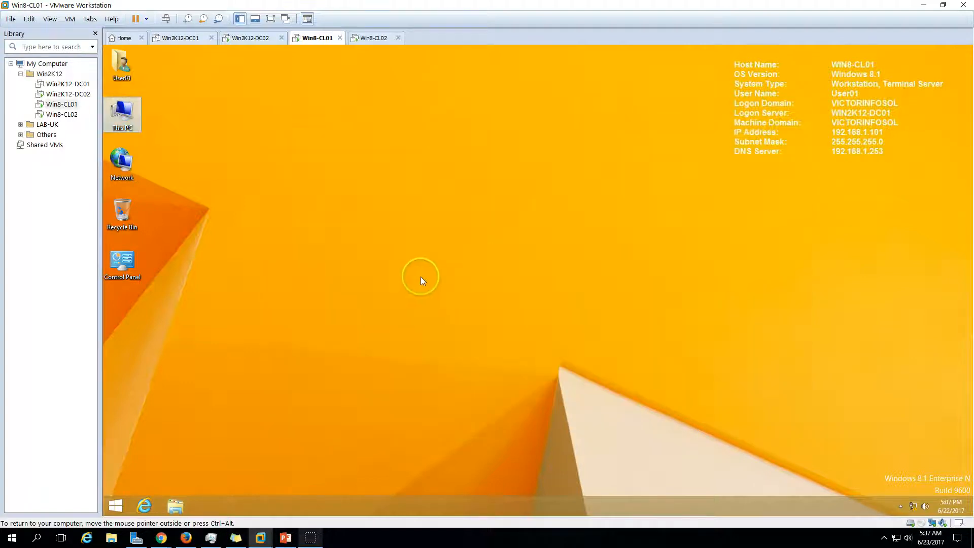
On Win2K12-DC02, open DNS Manager from Server Manager Tools and expand the WIN2K12-DC02 server
click(248, 39)
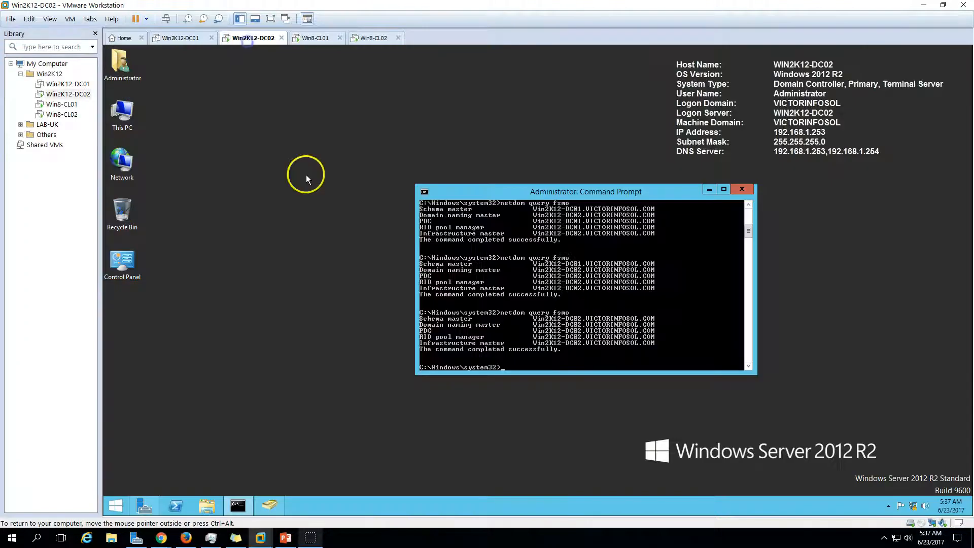
click(145, 506)
click(900, 75)
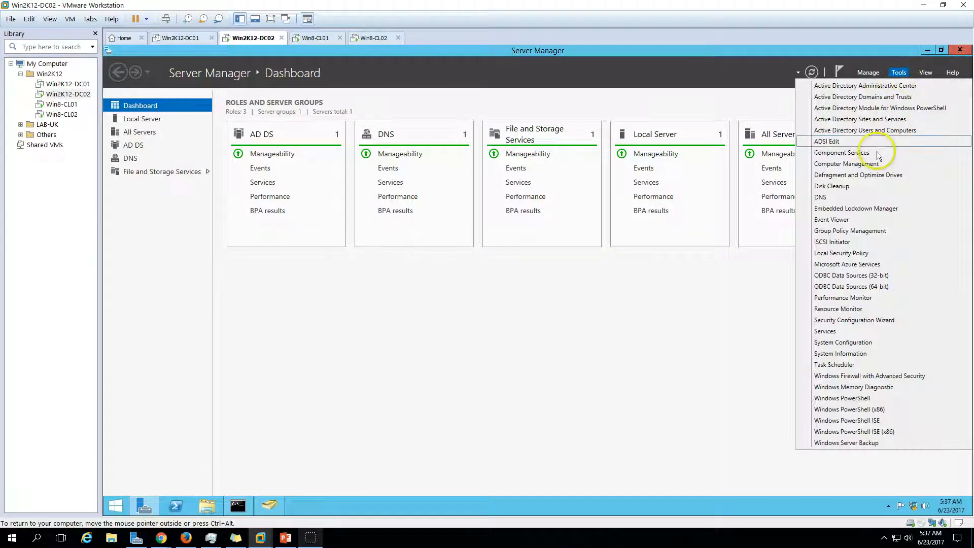
click(836, 193)
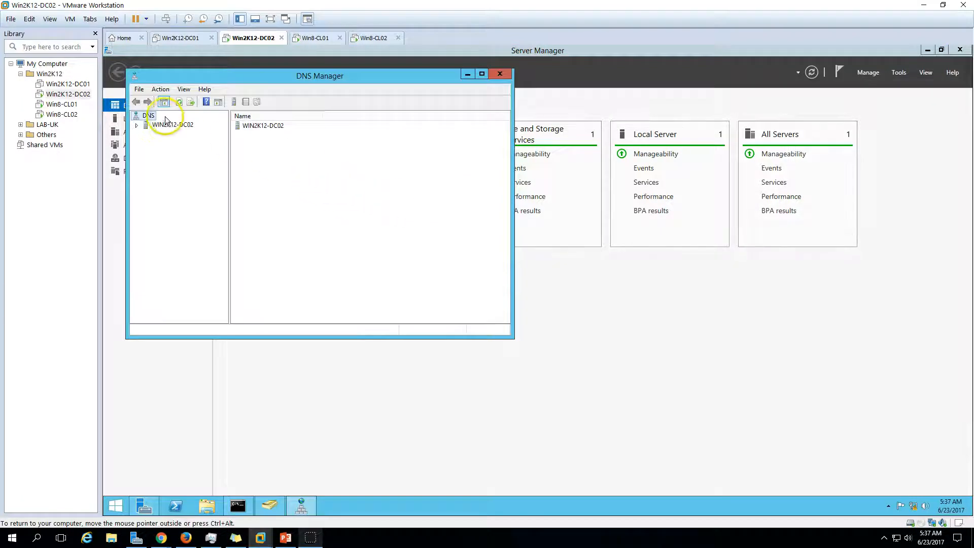
double_click(170, 125)
double_click(341, 76)
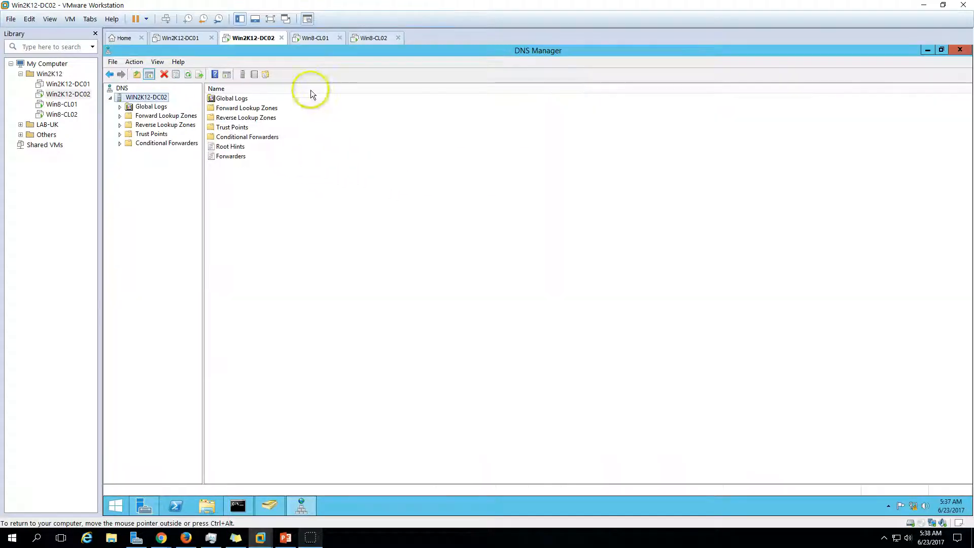
Delete the win2k12-dc01 host record from the VICTORINFOSOL.COM forward lookup zone
double_click(246, 107)
click(247, 109)
key(Return)
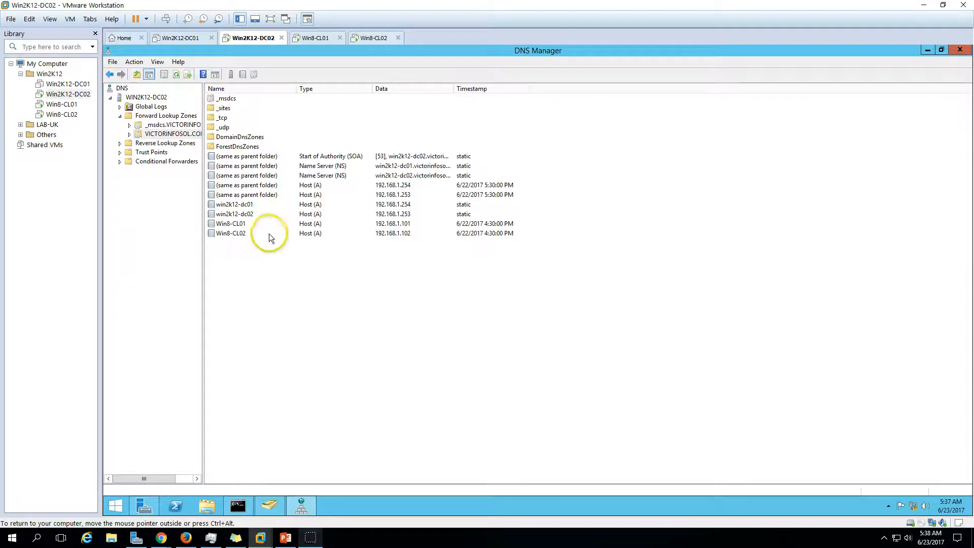
click(263, 234)
click(257, 214)
right_click(260, 205)
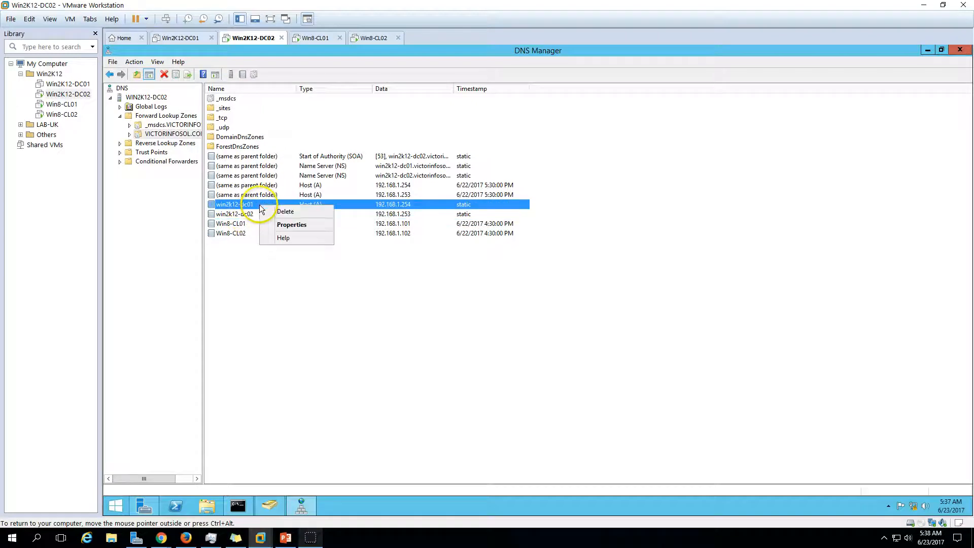
click(278, 213)
click(578, 312)
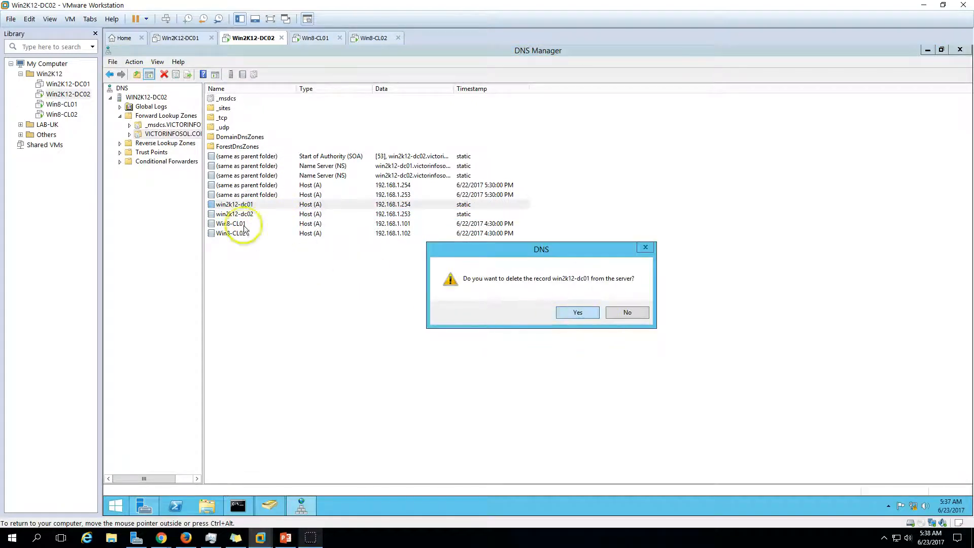
Refresh the 1.168.192.in-addr.arpa reverse zone records, then return to Win8-CL01
click(168, 144)
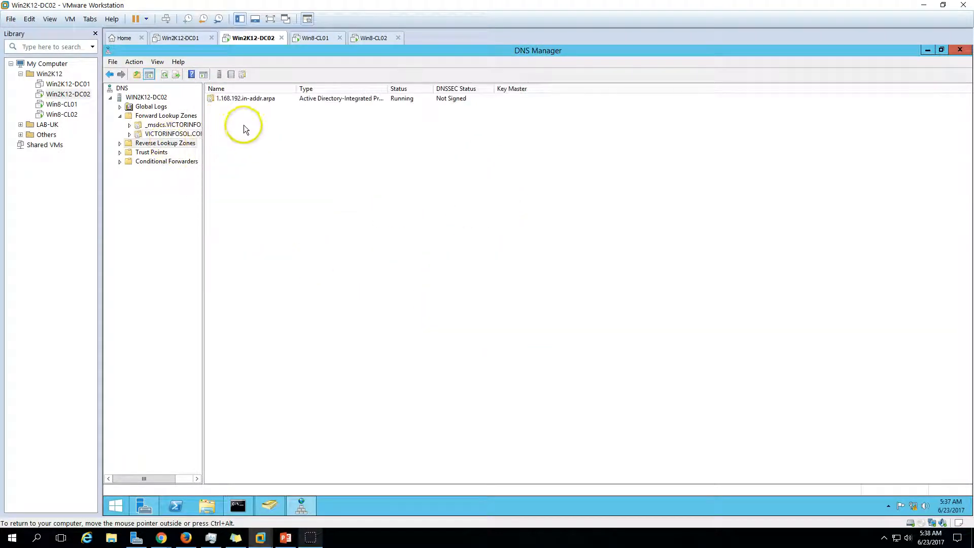
double_click(244, 99)
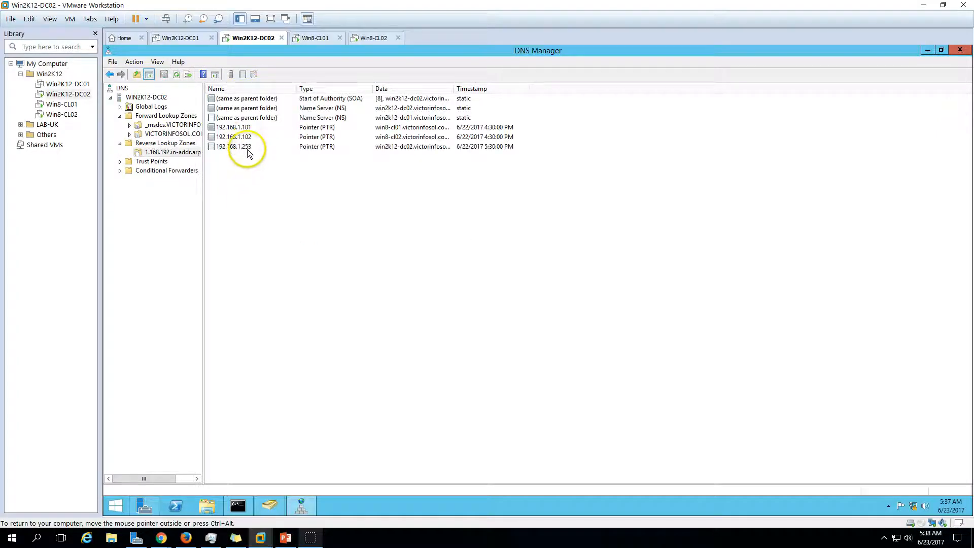
click(246, 148)
right_click(296, 198)
click(330, 299)
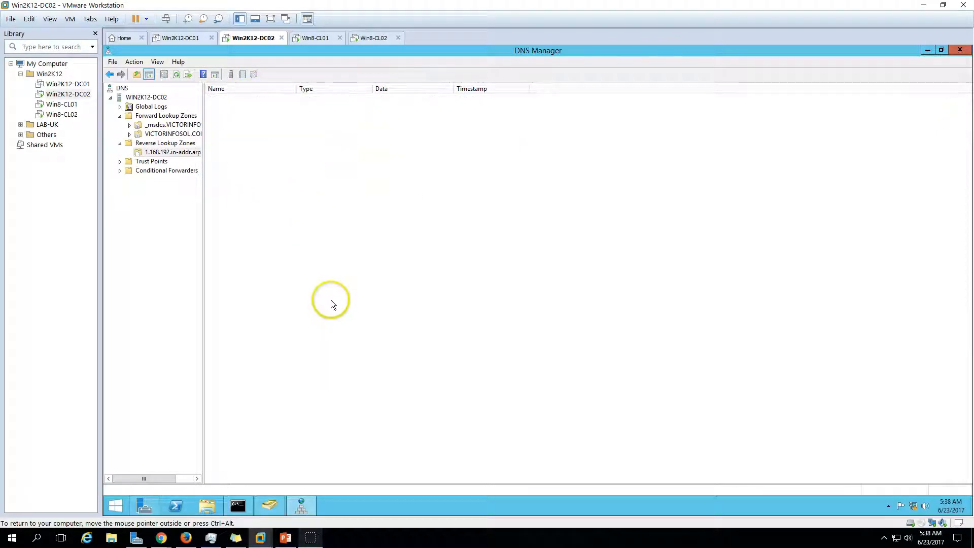
click(315, 39)
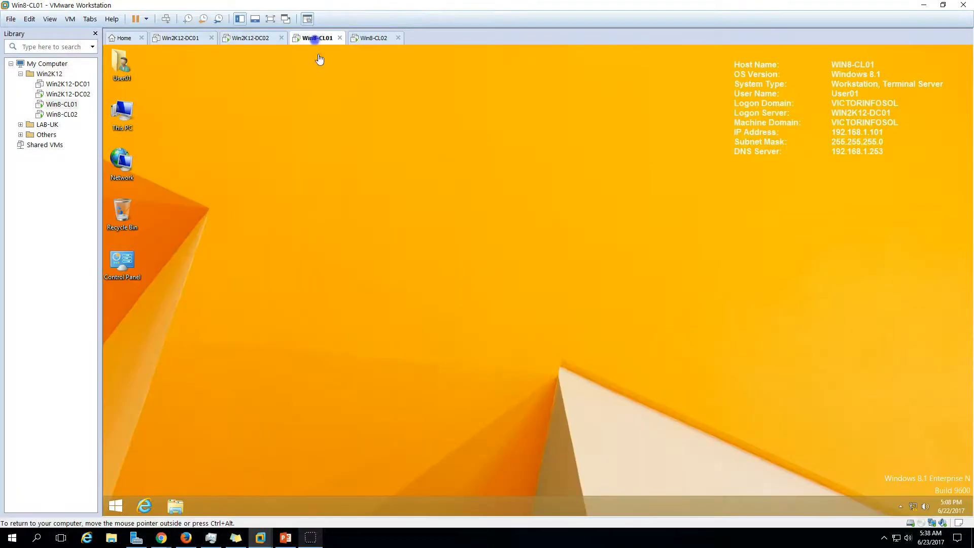
Restart Win8-CL01 from its Start screen, then bring up Win8-CL02's sign-in screen
click(114, 507)
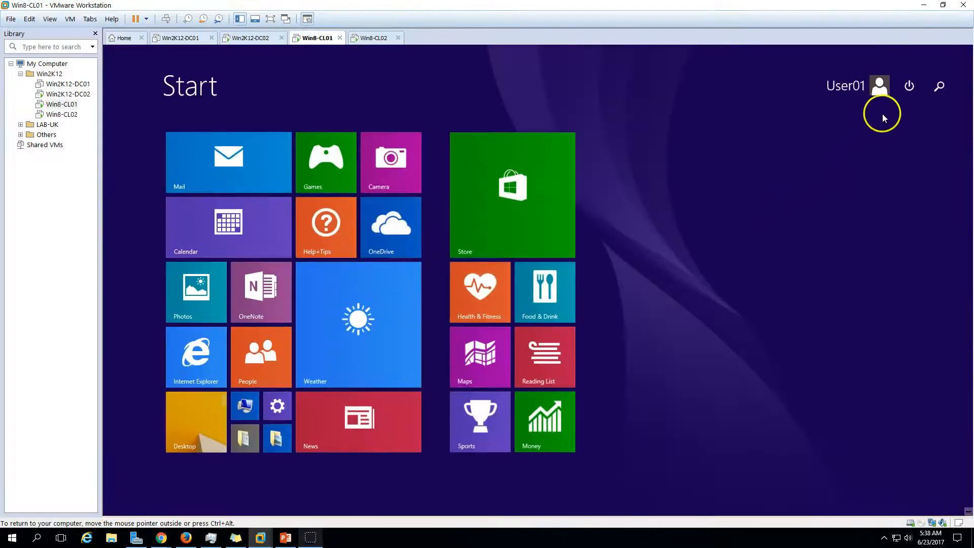
click(910, 89)
click(905, 161)
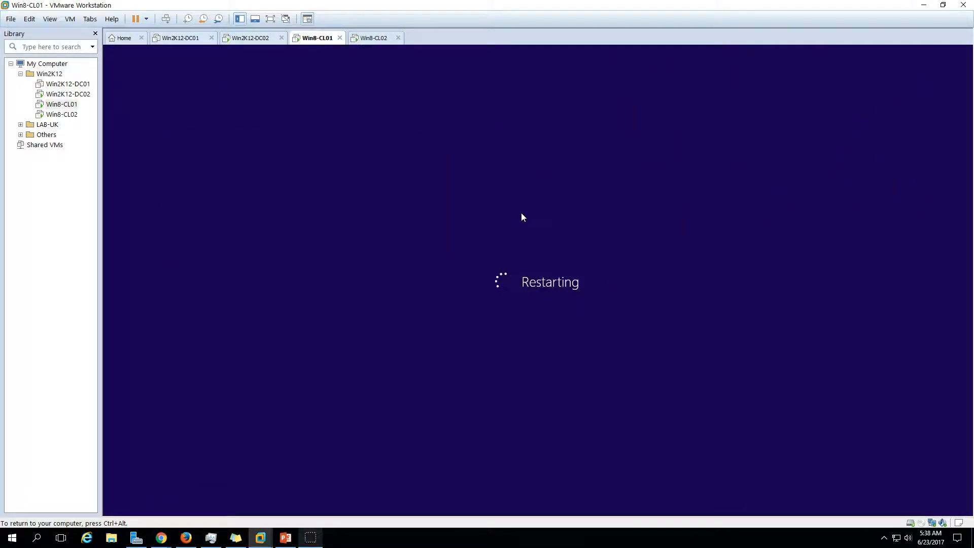
key(ctrl+alt)
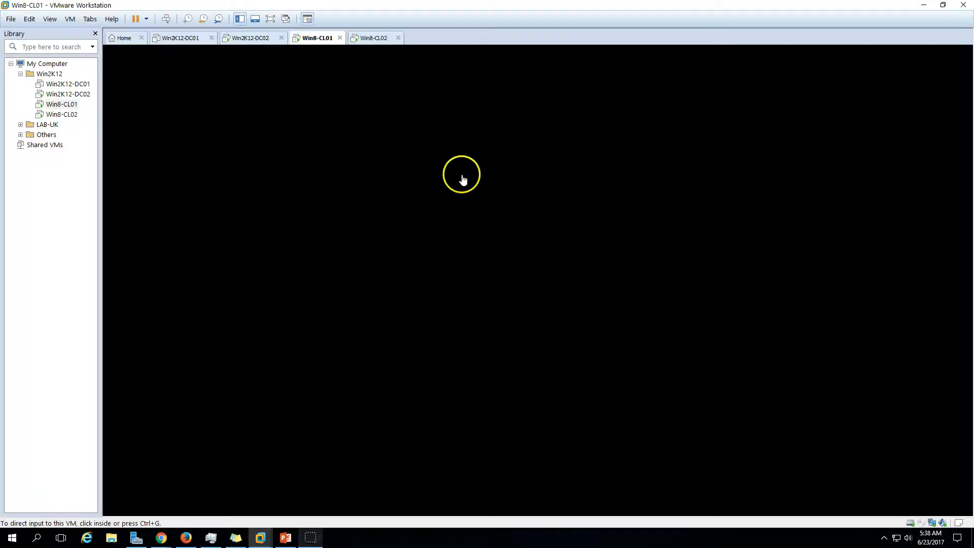
click(373, 41)
click(531, 279)
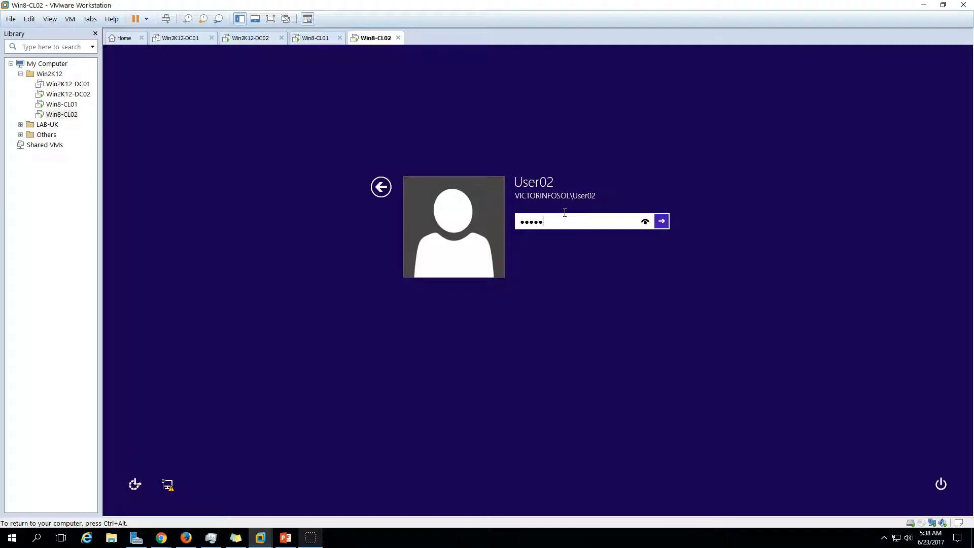
Sign in the domain user on Win8-CL02 and return focus to its desktop
key(Return)
key(ctrl+alt)
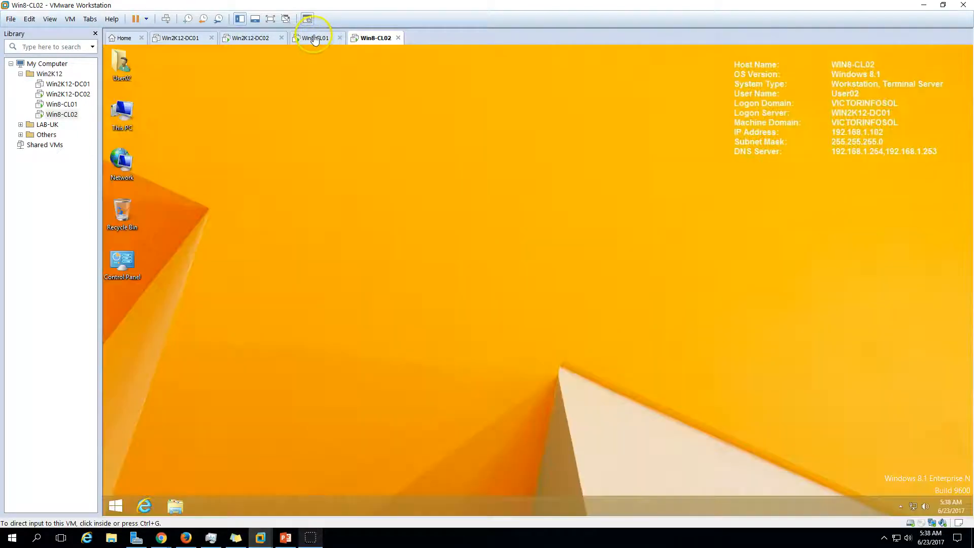
click(320, 39)
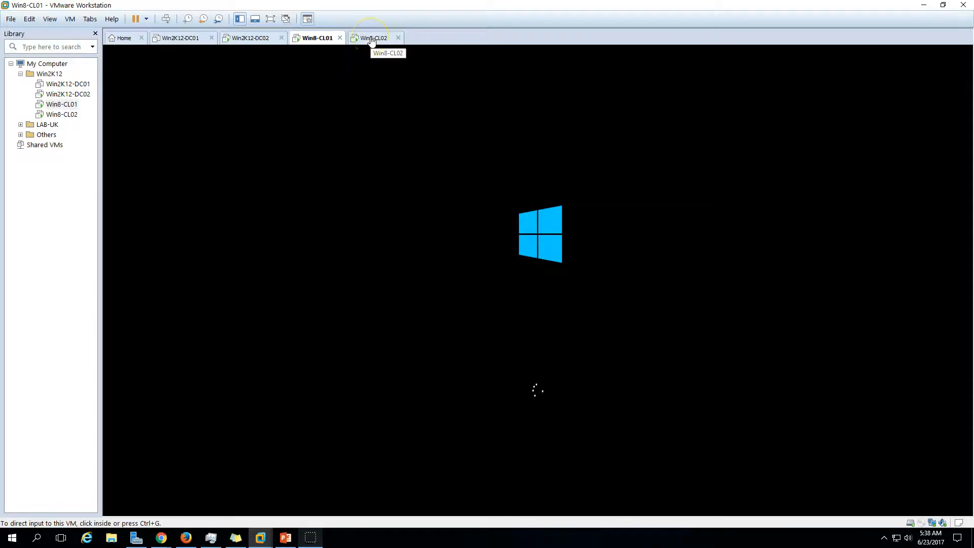
click(372, 39)
click(888, 185)
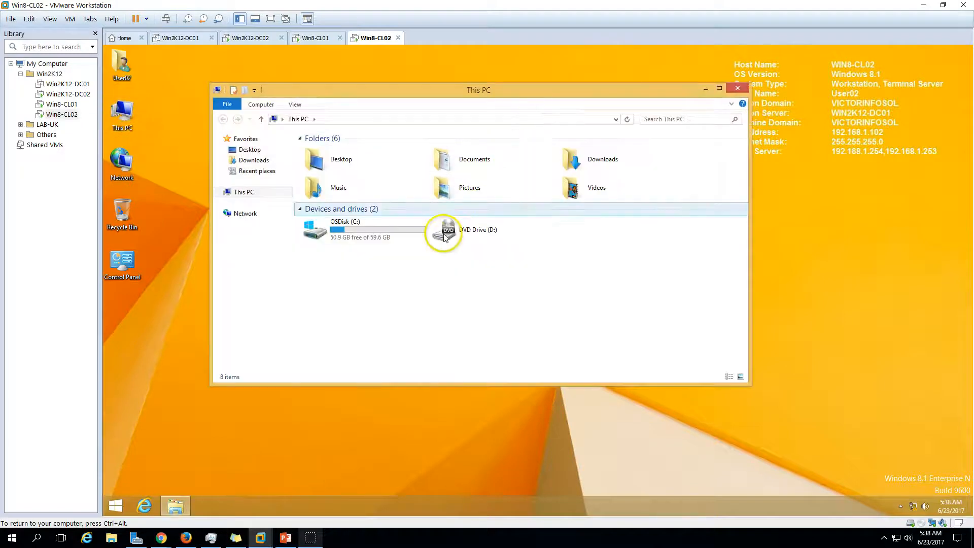
Run Bginfo from C:\BGInfo on Win8-CL02 and apply it
double_click(335, 229)
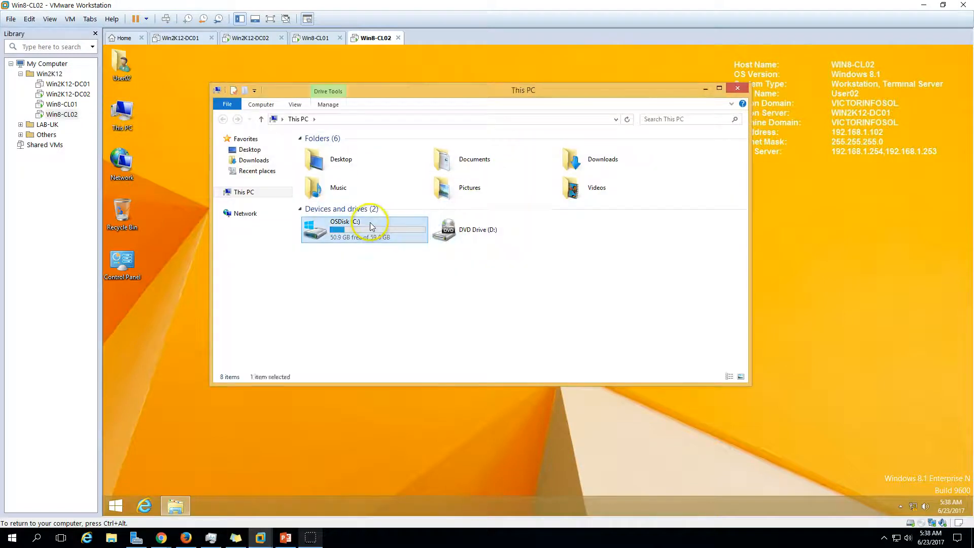
double_click(322, 150)
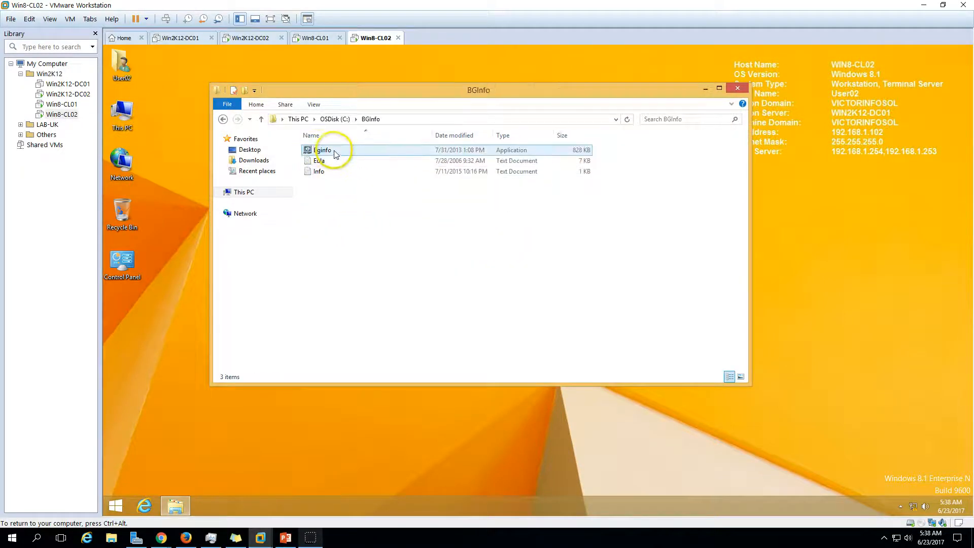
double_click(331, 152)
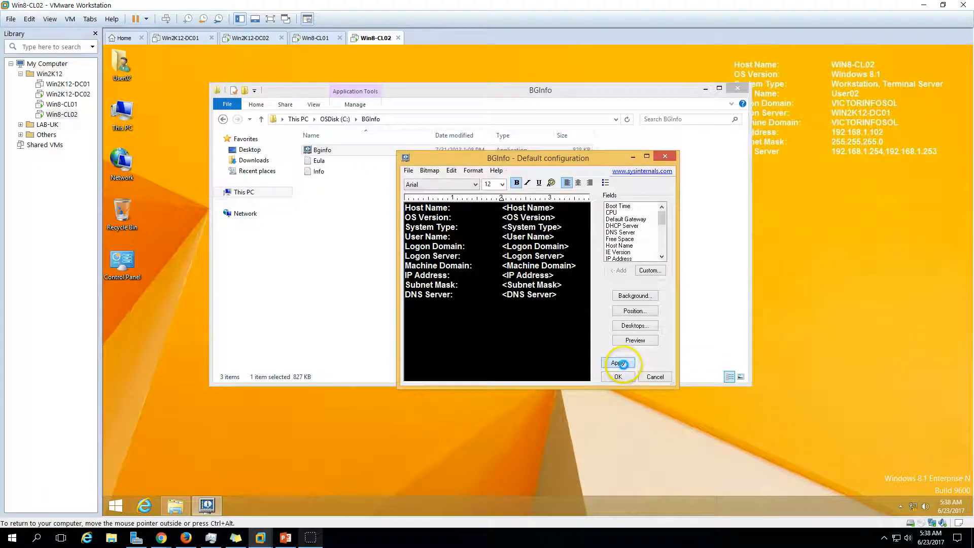
click(619, 377)
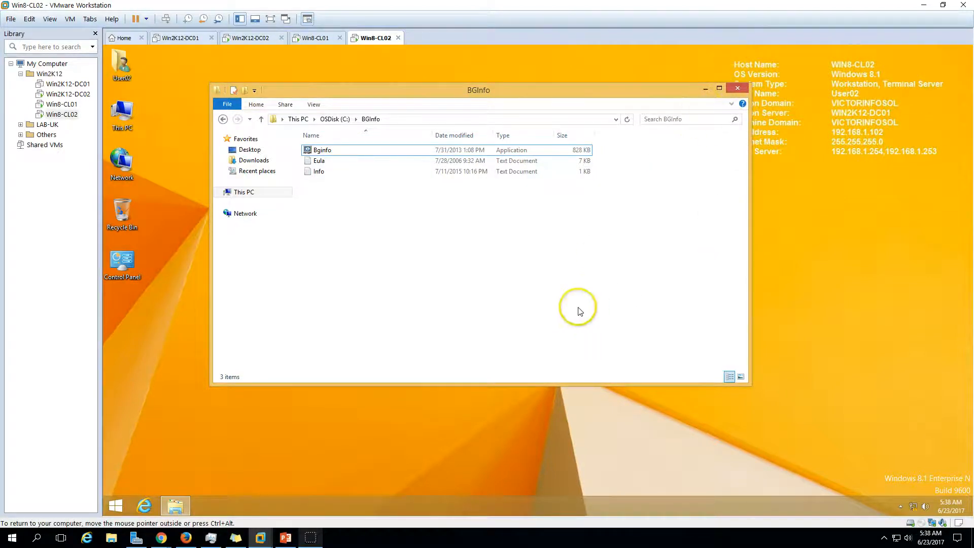
Open Win8-CL02's Ethernet0 IPv4 advanced DNS settings, approving the administrator credentials
right_click(913, 506)
click(908, 505)
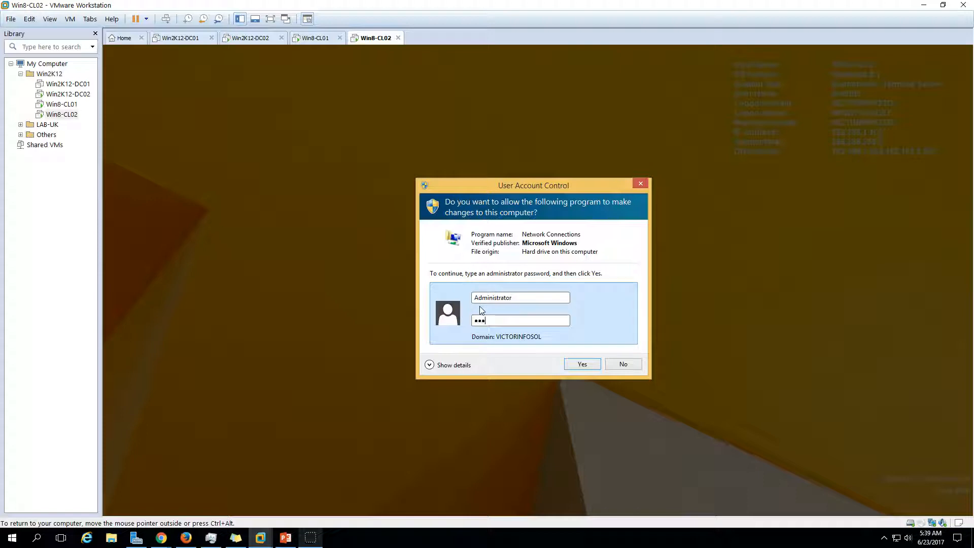
key(Return)
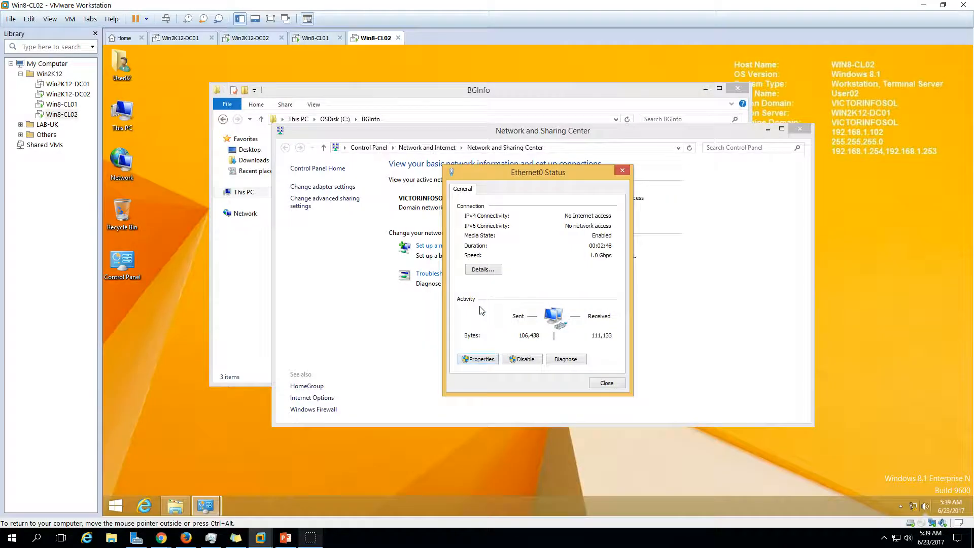
scroll(509, 320, down, 2)
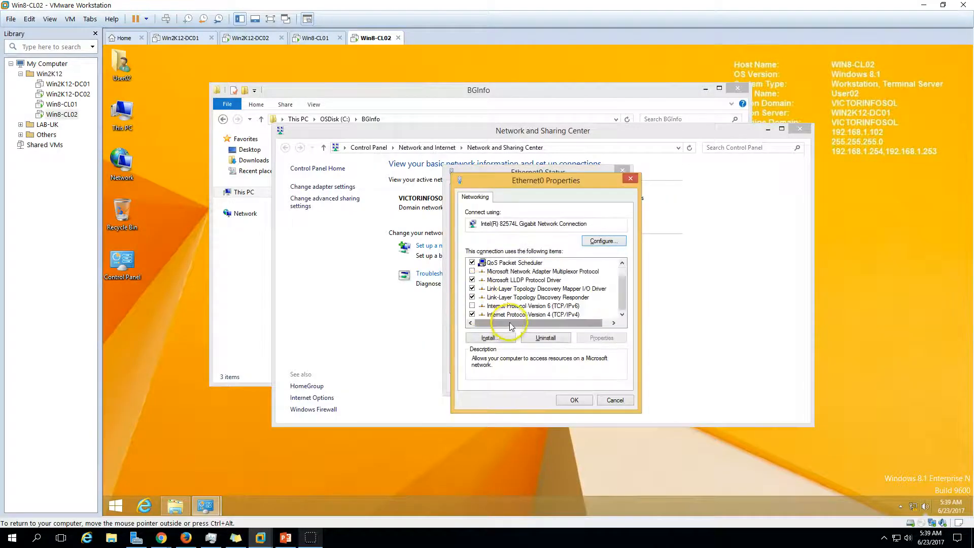
click(548, 315)
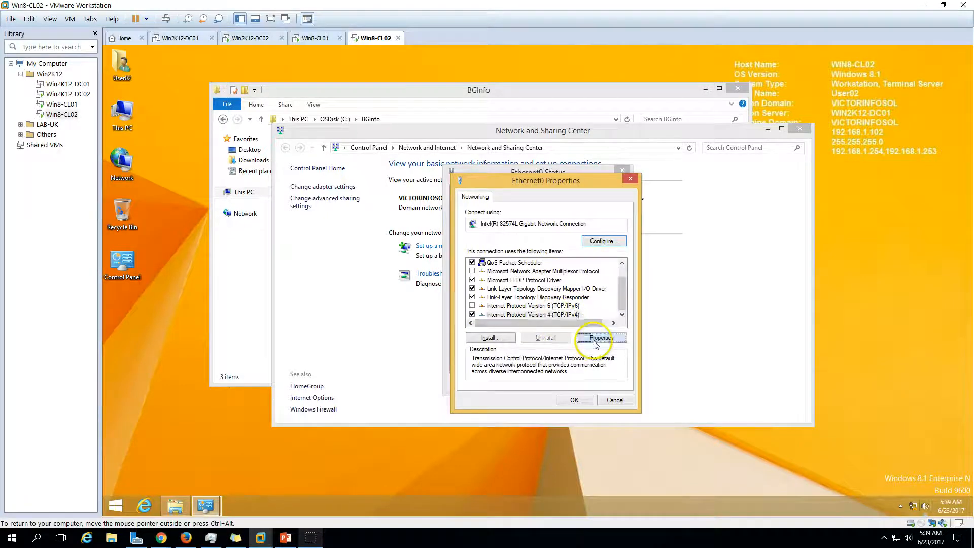
click(601, 338)
click(640, 410)
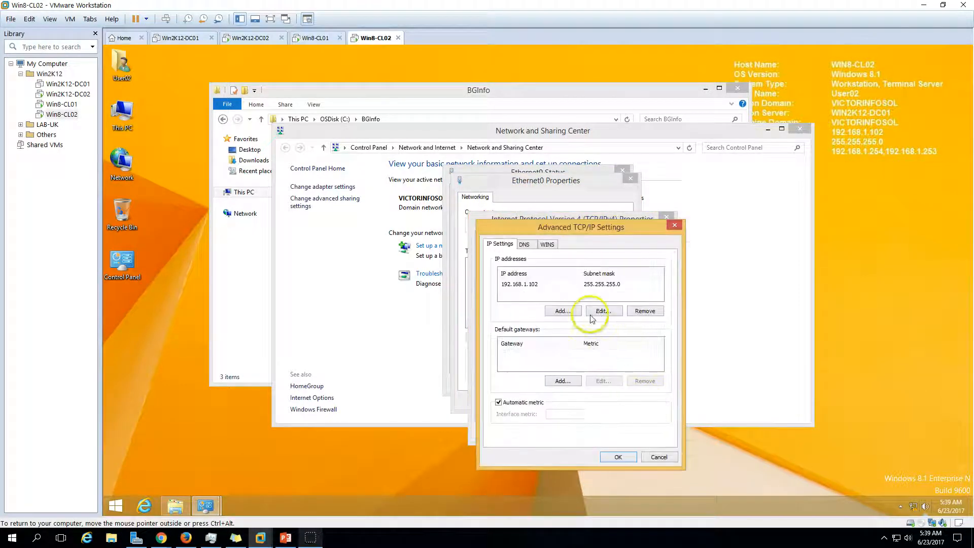
click(523, 245)
Remove DNS server 192.168.1.254, confirm all dialogs, and close the network windows
click(538, 269)
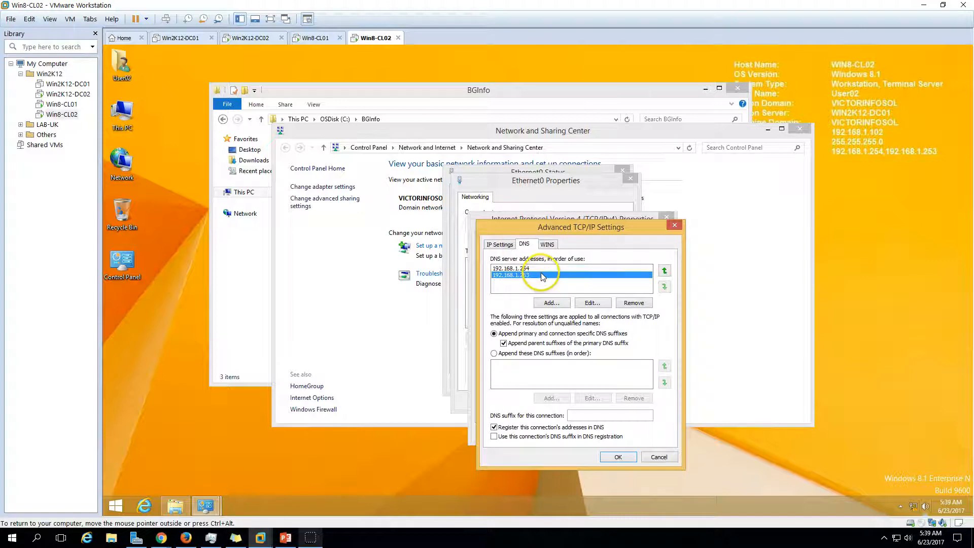
click(635, 303)
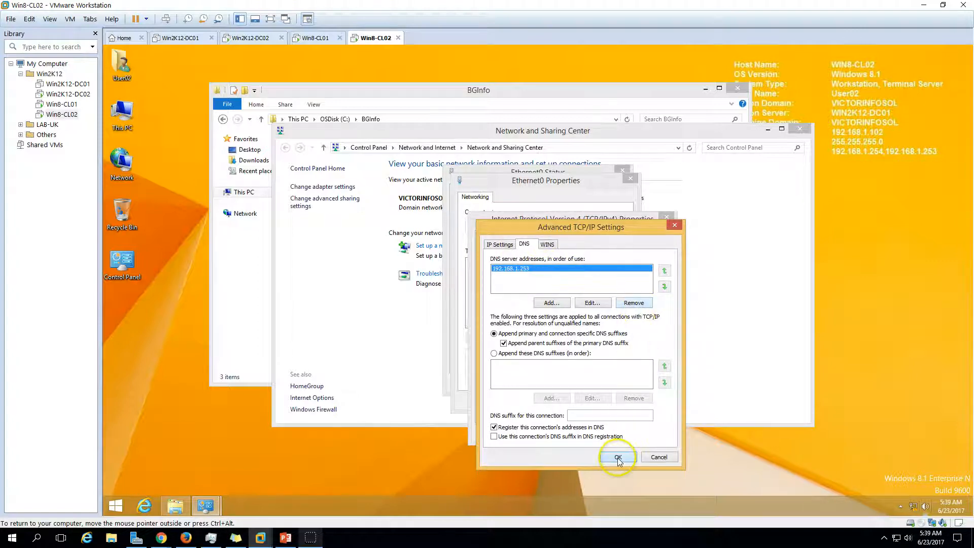
click(619, 457)
click(611, 432)
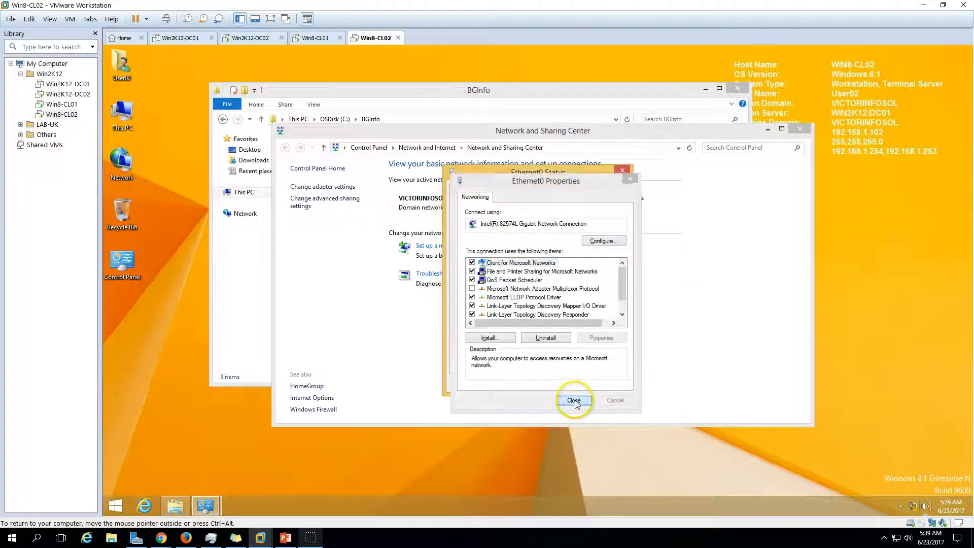
click(579, 399)
click(607, 385)
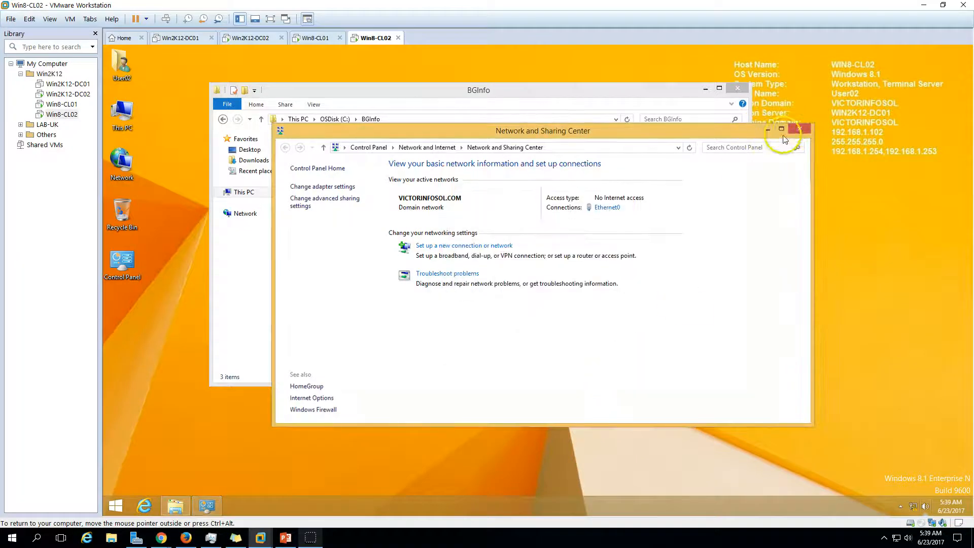
click(799, 129)
Re-apply BGInfo so the overlay shows only 192.168.1.253, then reposition the BGInfo folder window
double_click(332, 151)
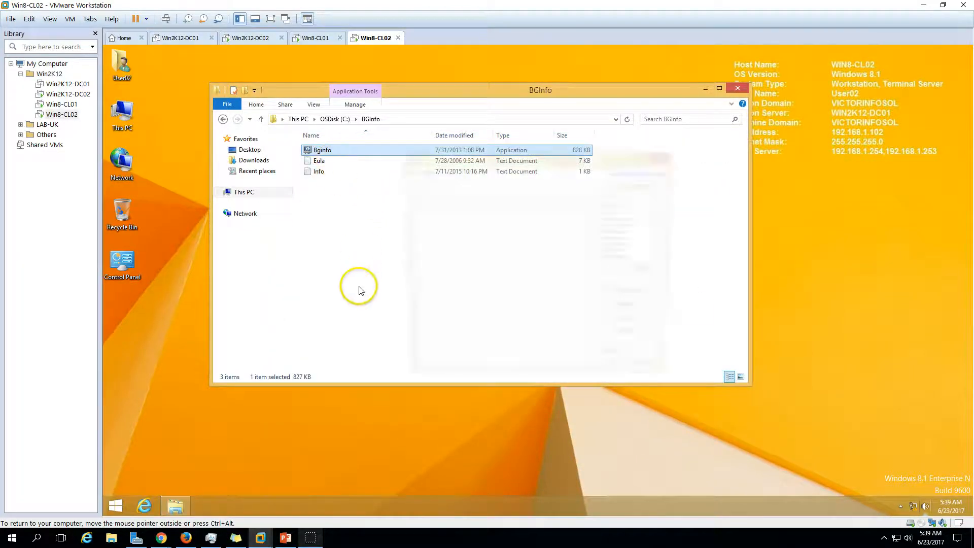
click(618, 362)
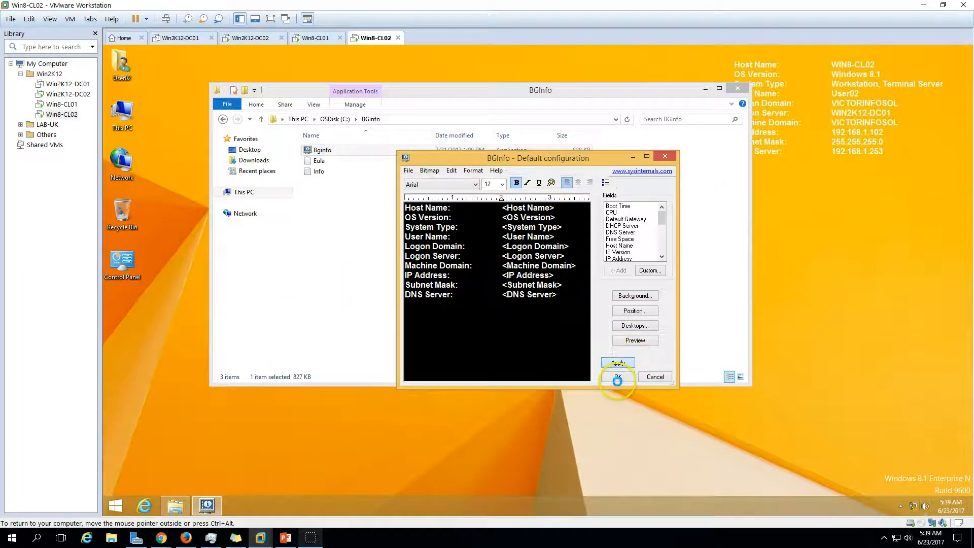
click(665, 157)
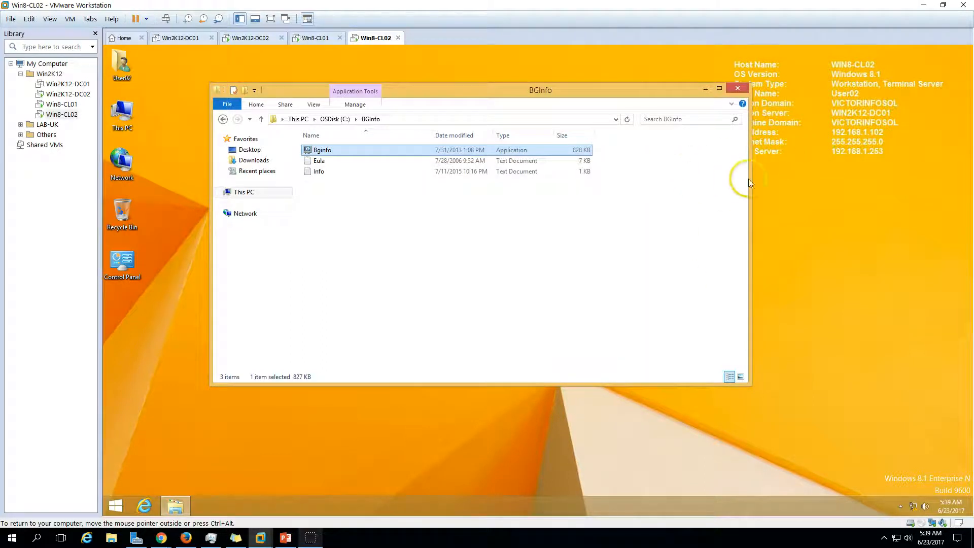
drag(749, 178, 803, 178)
drag(775, 89, 811, 117)
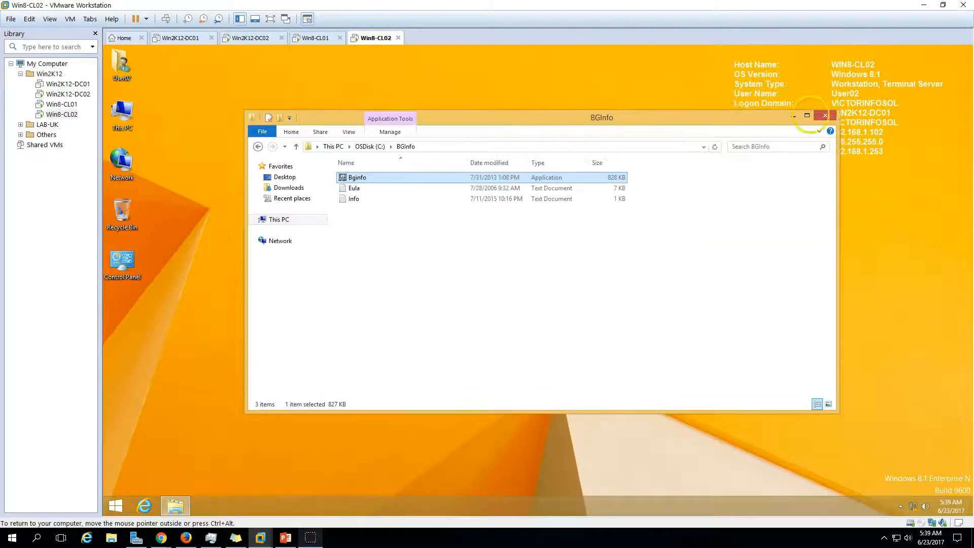
drag(660, 119, 554, 136)
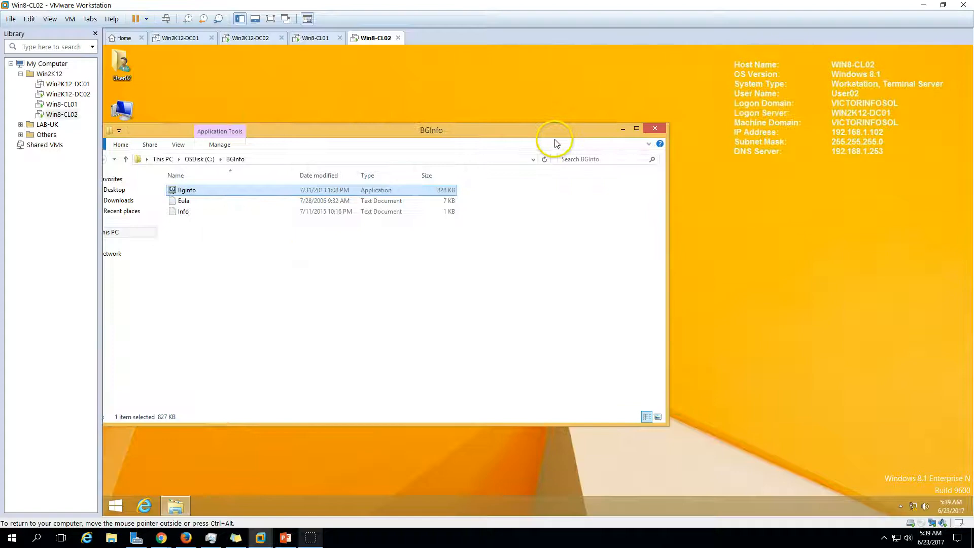
Sign in User01 on Win8-CL01 with the account password via WIN2K12-DC02, then return to Win8-CL02
click(320, 38)
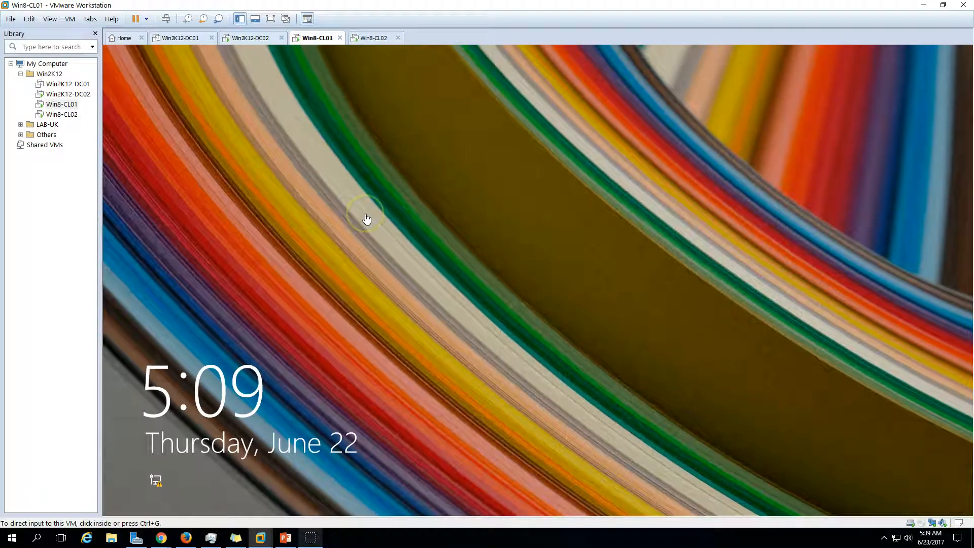
click(406, 361)
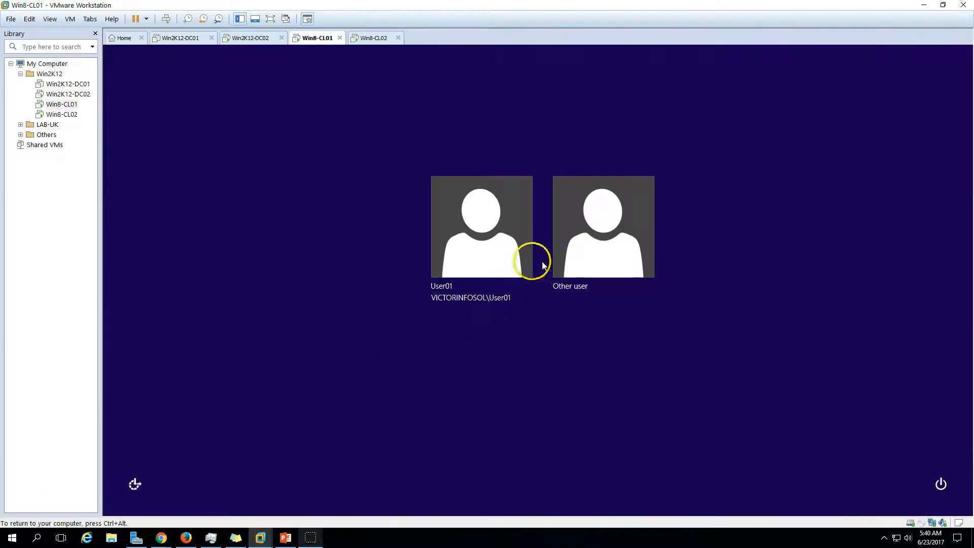
click(482, 243)
text(Pa$)
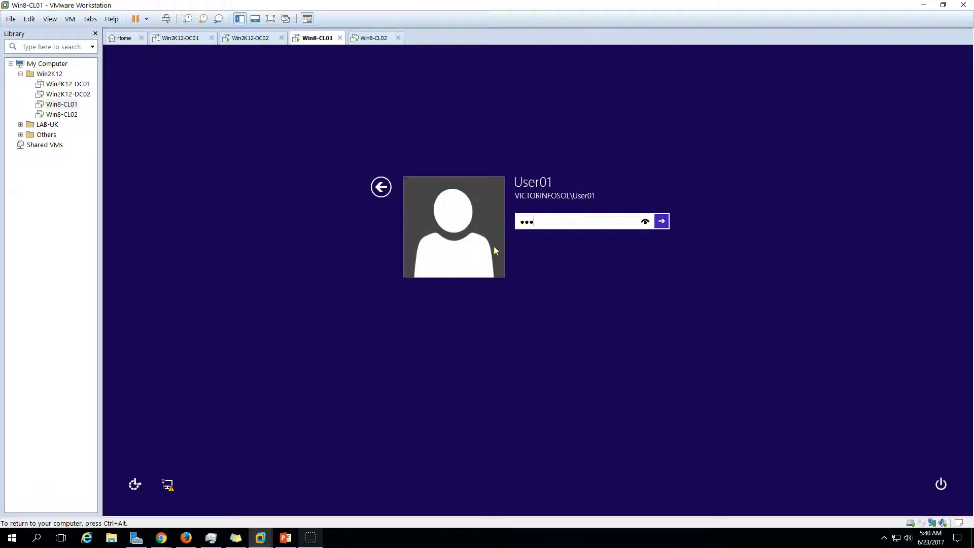
text($w0rd)
key(Return)
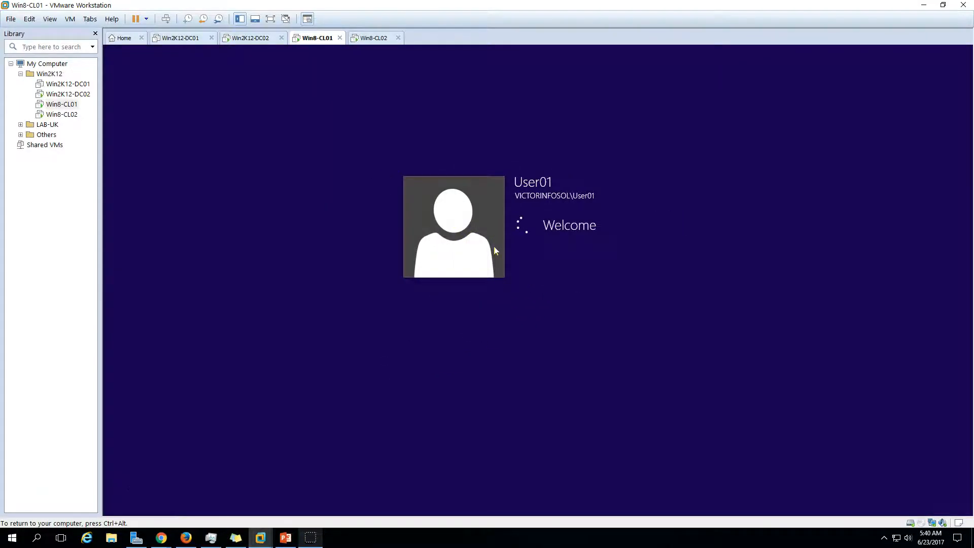
key(ctrl+alt)
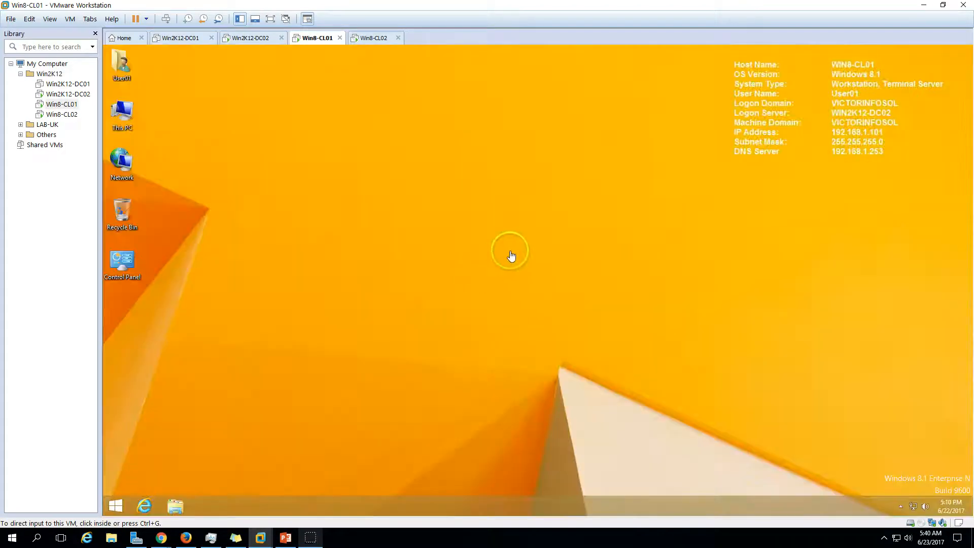
click(543, 258)
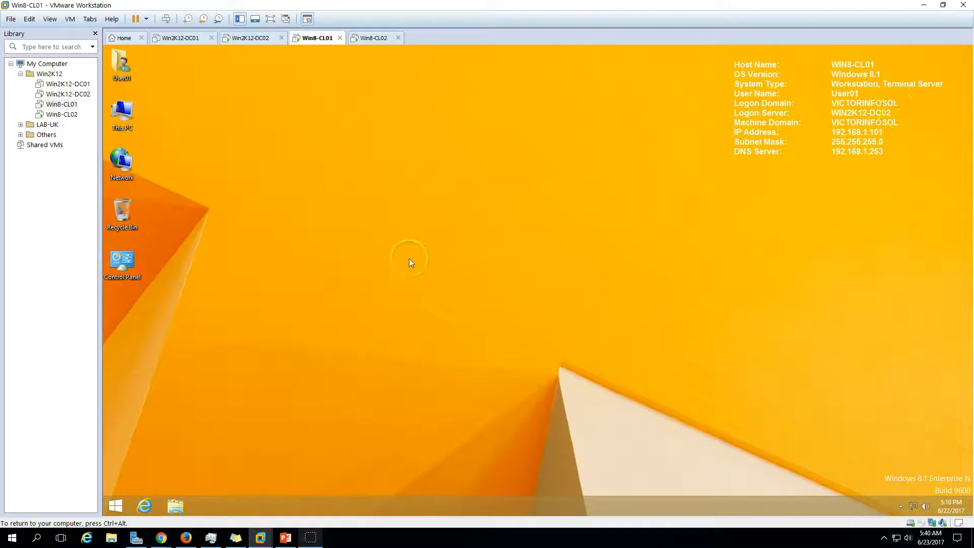
click(371, 38)
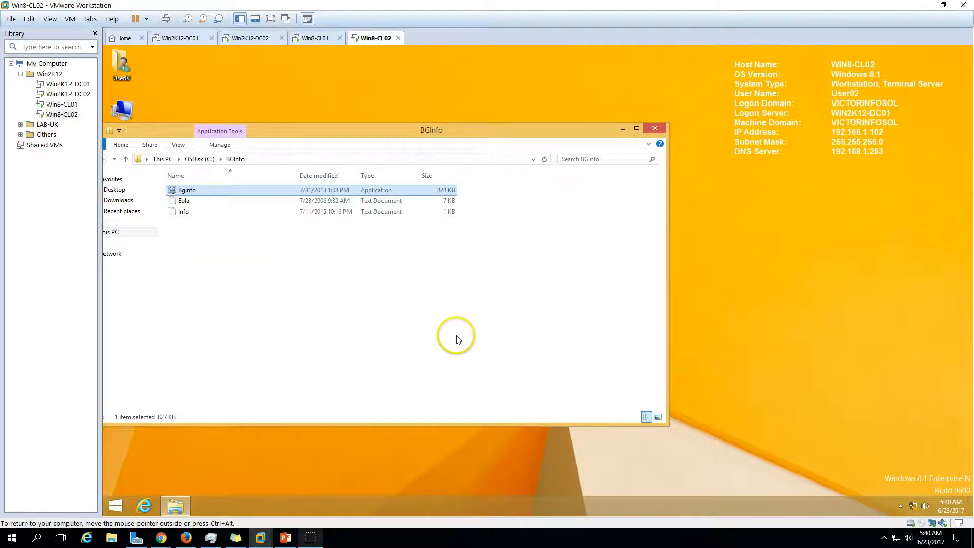
Close the BGInfo folder window and restart Win8-CL02 from the Start screen's power options
click(655, 127)
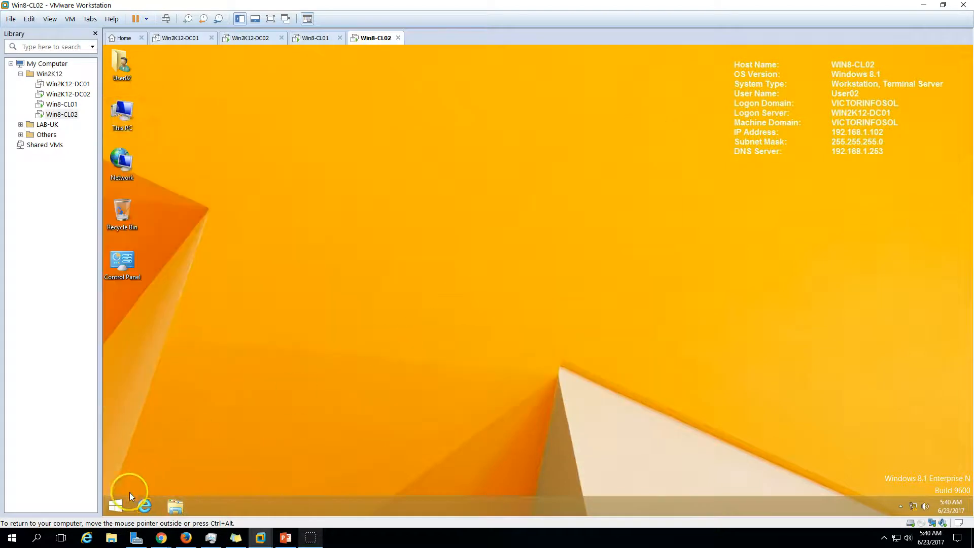
click(110, 508)
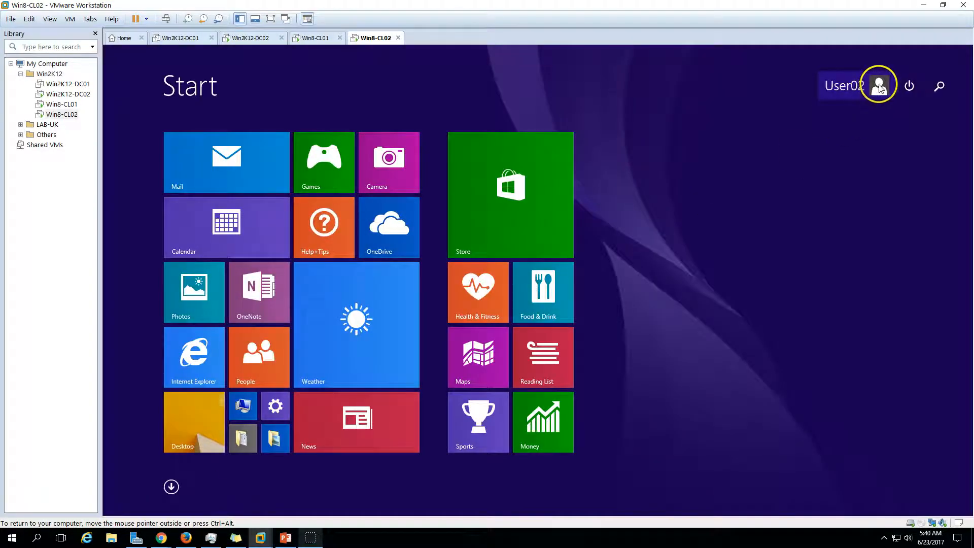
click(879, 85)
click(909, 87)
click(909, 85)
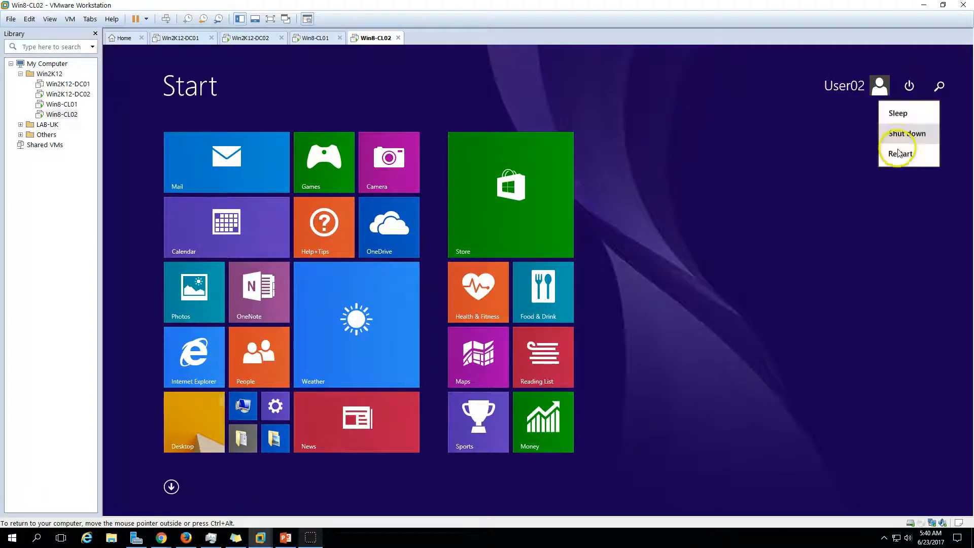
click(901, 153)
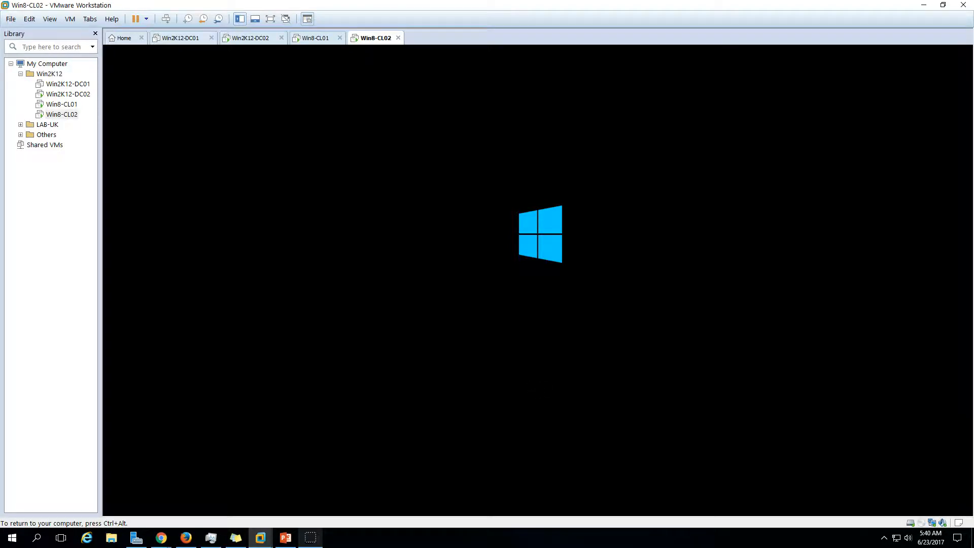
Sign back in to Win8-CL02 as User02 with the account password after the restart
key(ctrl+alt)
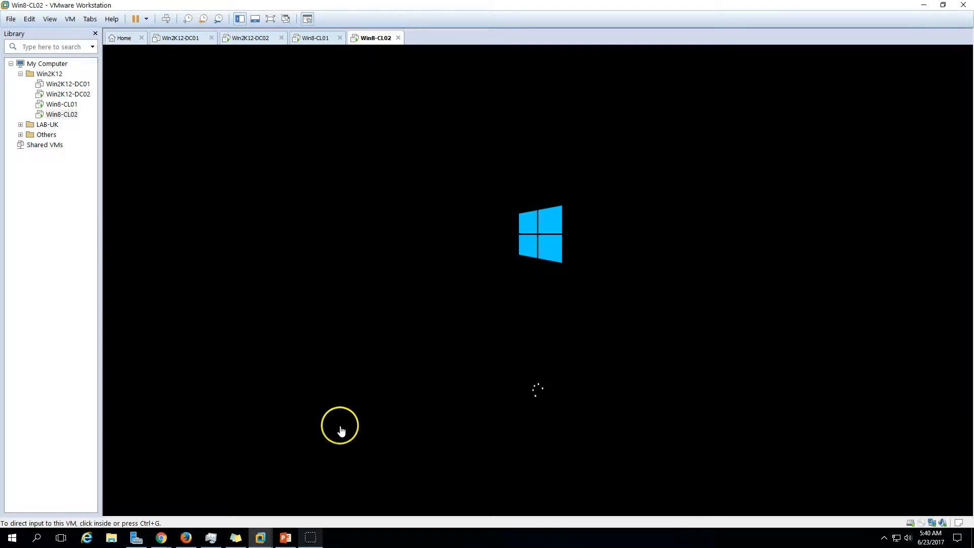
click(317, 542)
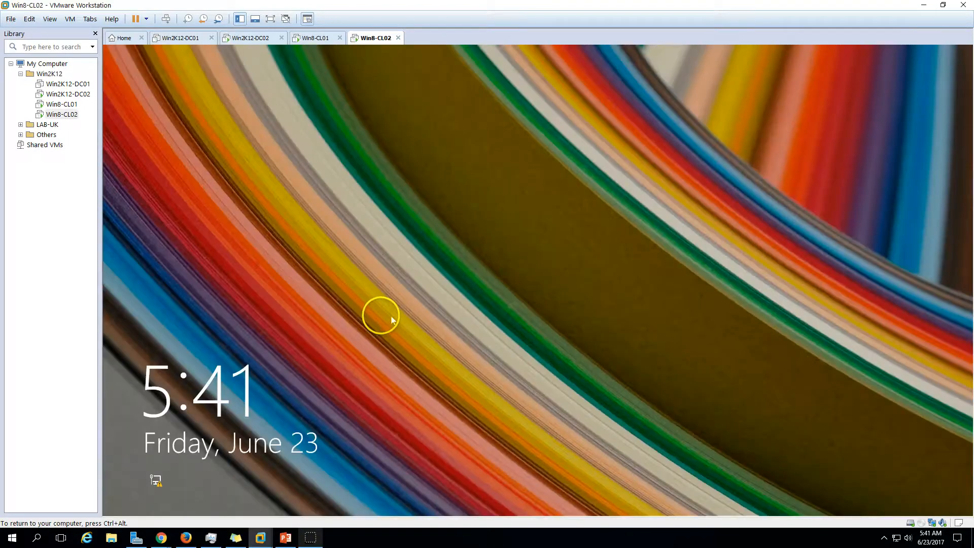
click(417, 298)
click(471, 246)
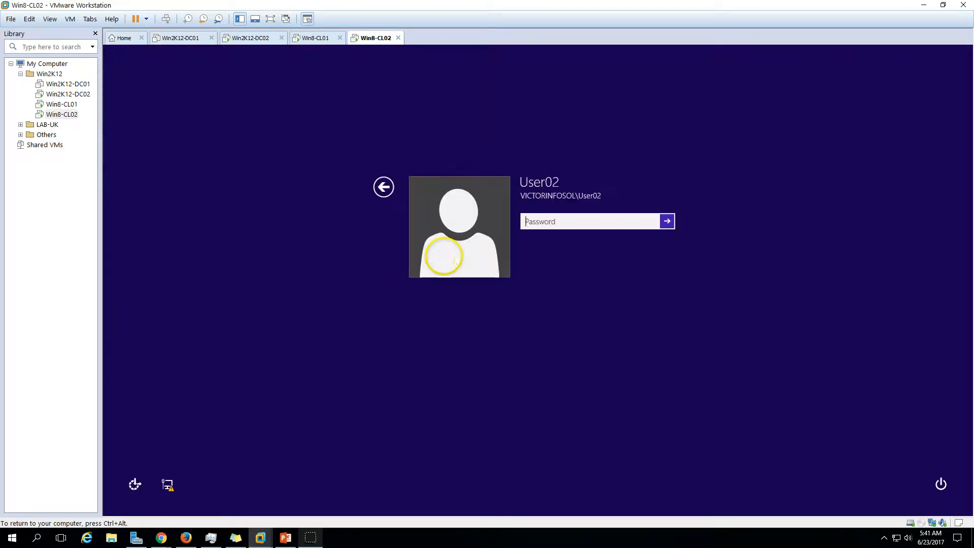
text(P••••)
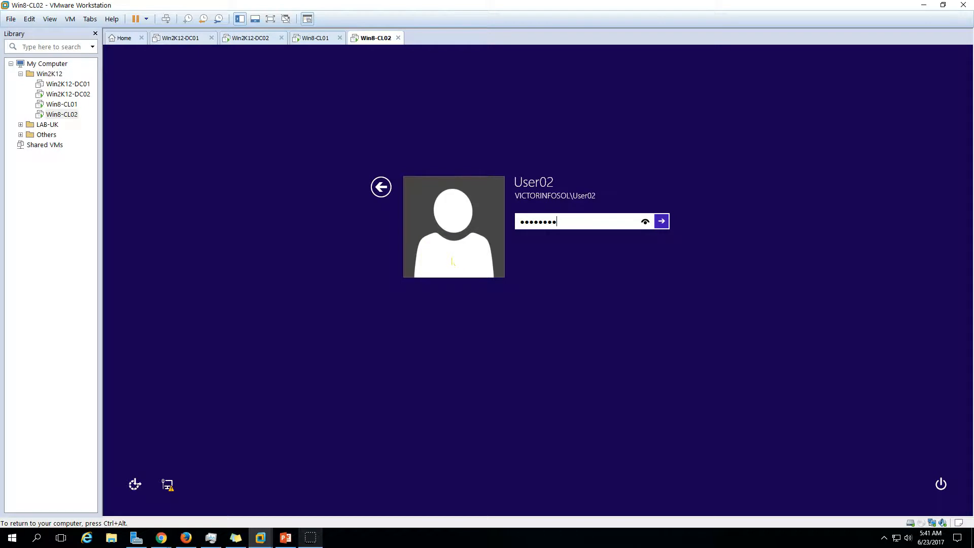
key(Return)
key(ctrl+alt)
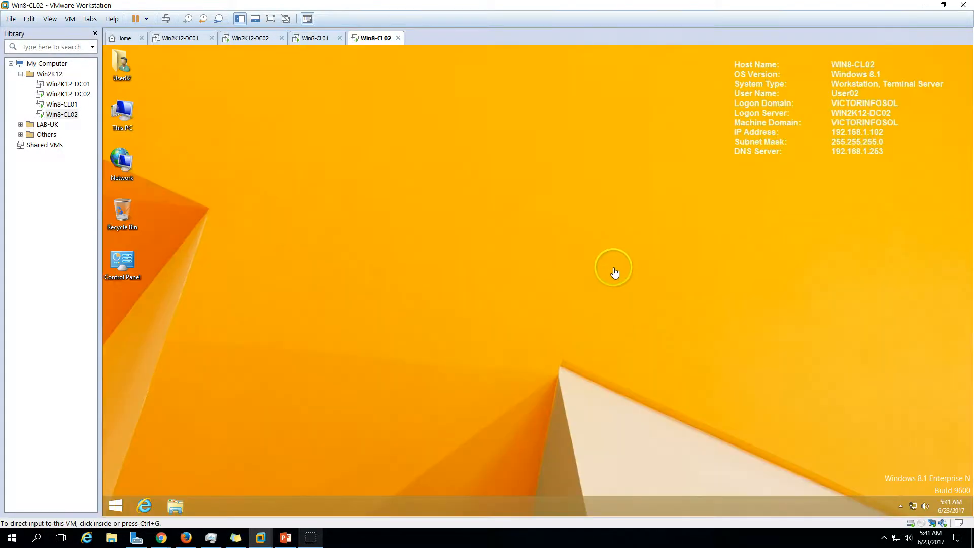
click(622, 287)
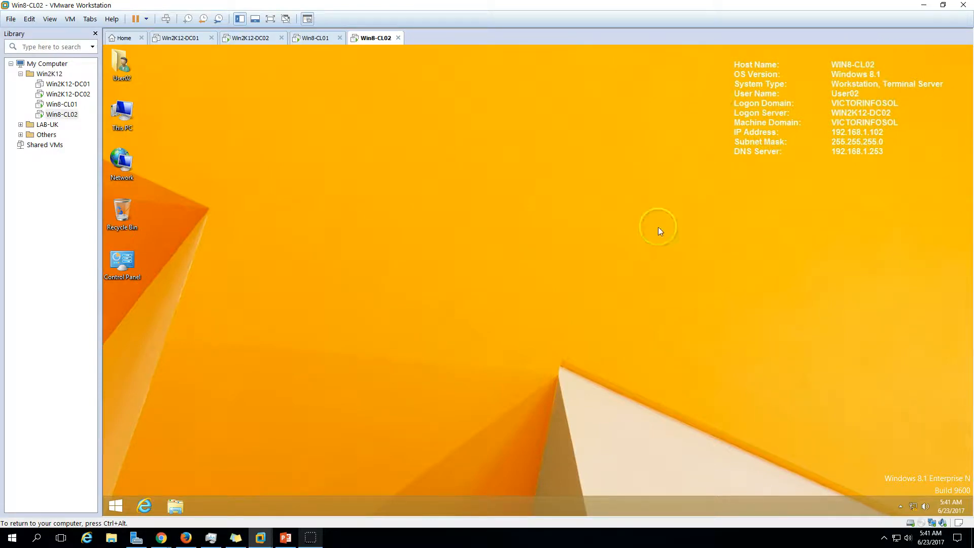
Return the PowerPoint slide show to its first slide, the FSMO transfer title
key(ctrl+alt)
click(286, 537)
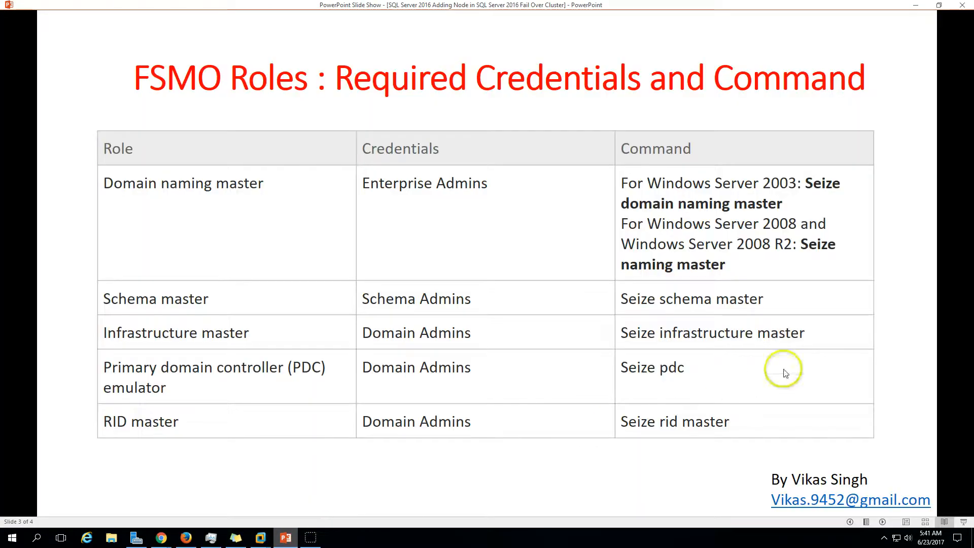
click(852, 522)
click(852, 521)
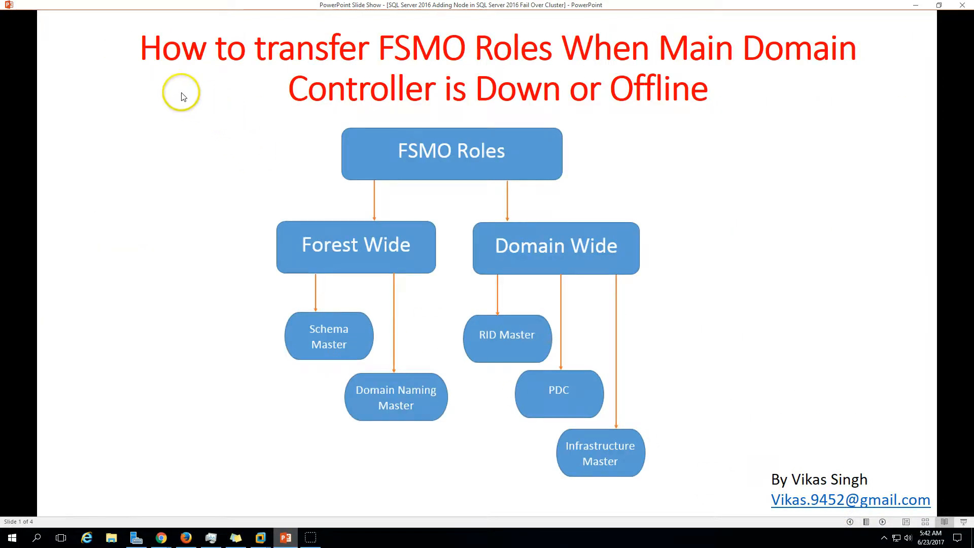